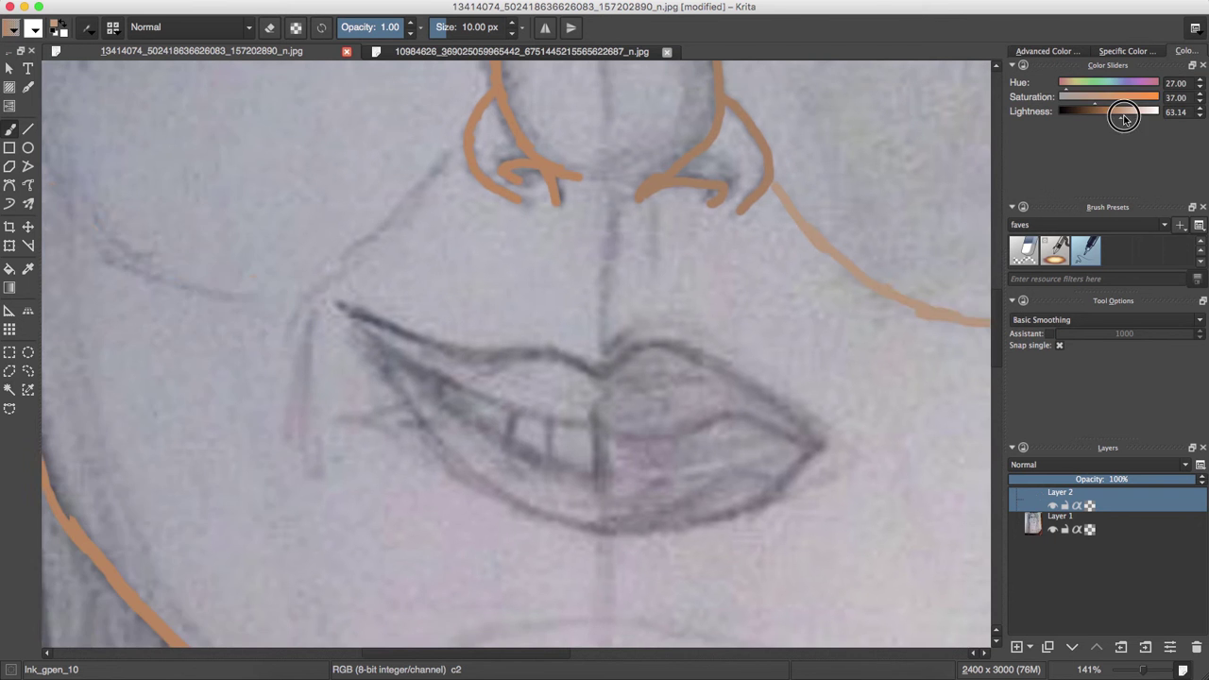
- Draw the left smile line and outline the right-hand eye in brown over the pencil sketch
drag(319, 302, 400, 202)
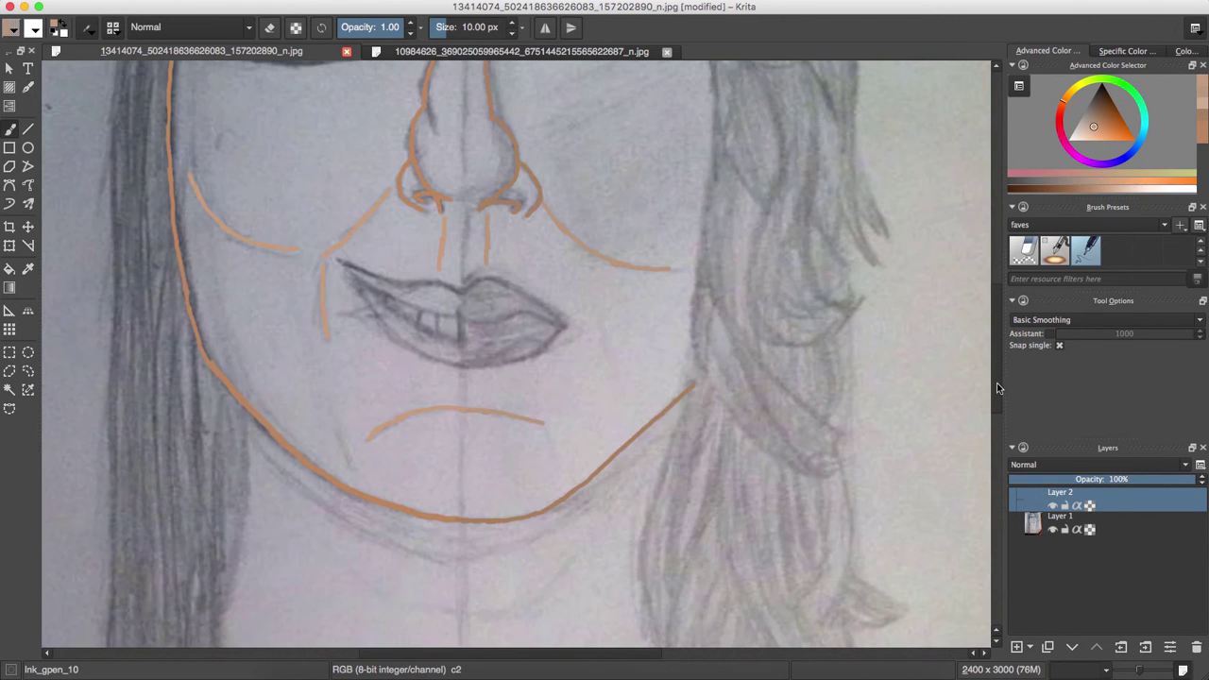
drag(511, 326, 621, 327)
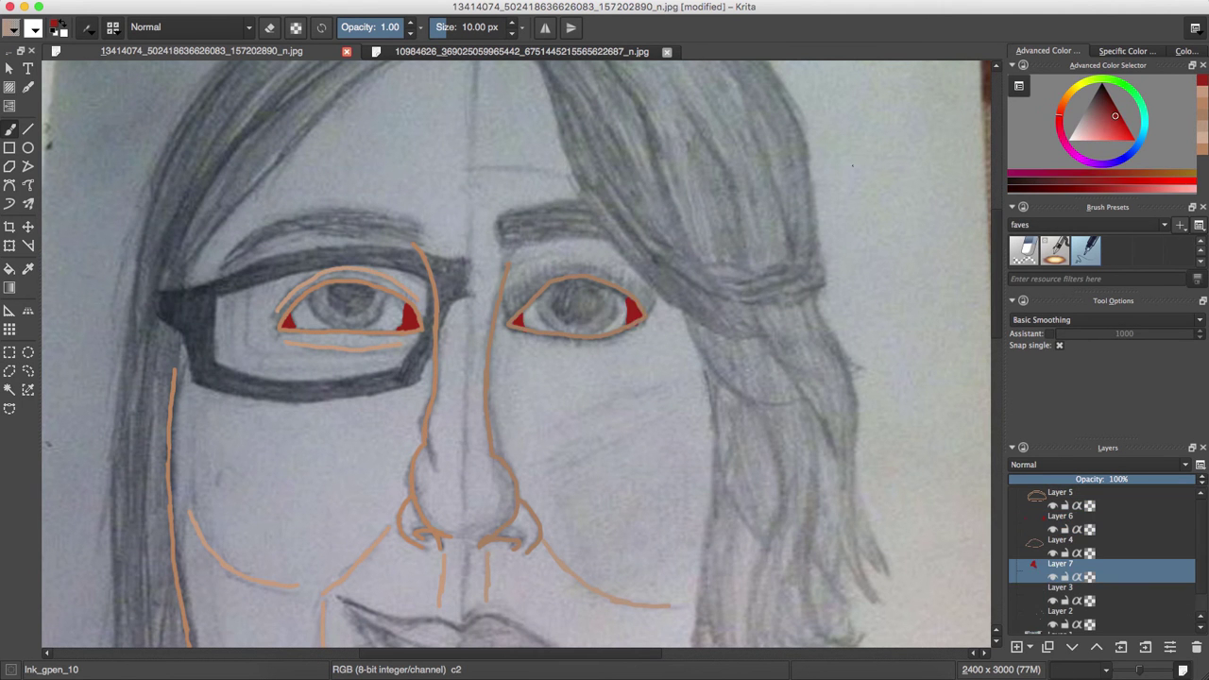
- Outline the irises of both eyes in dark teal and draw the black pupils on separate layers
drag(330, 312, 364, 327)
click(1099, 532)
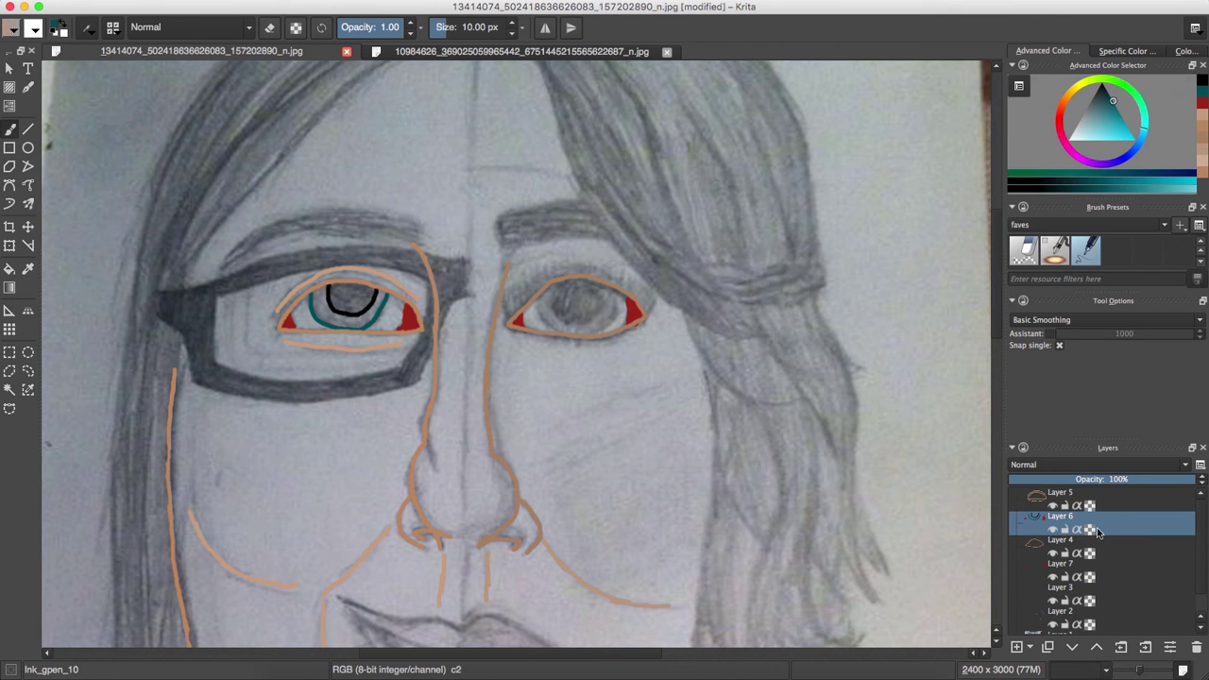
click(1096, 571)
drag(621, 300, 547, 308)
mouse_move(574, 281)
mouse_down()
mouse_move(590, 321)
mouse_move(560, 302)
mouse_up()
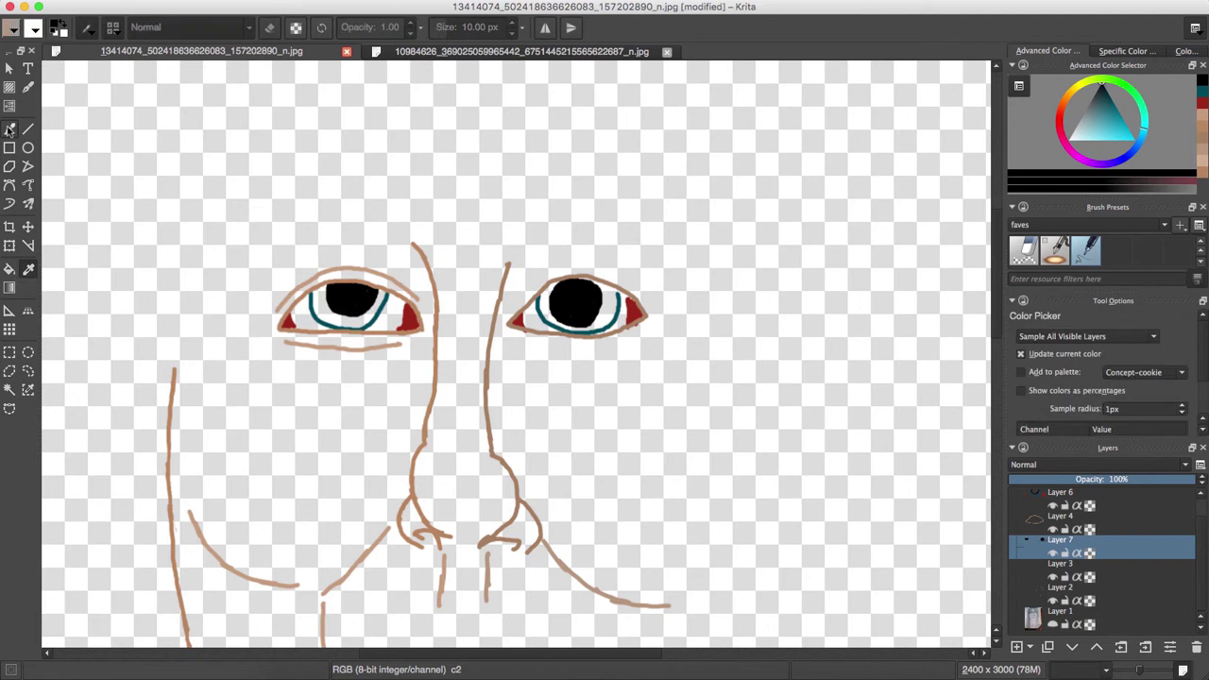
- Fill the irises of both eyes with teal around the black pupils
ctrl+click(321, 314)
drag(325, 312, 324, 286)
key(Page_Down)
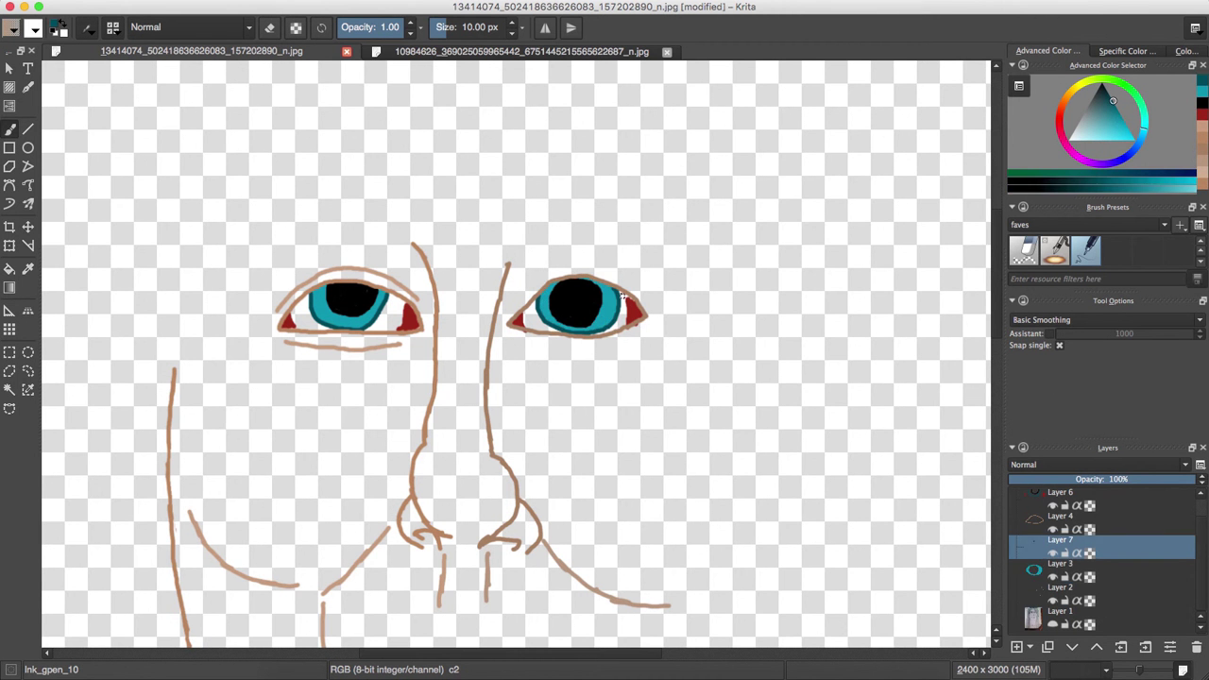
- Clean up the eye drawing with the hard eraser and merge the selected eye layers
click(1024, 250)
key(2)
click(1016, 493)
shift+click(1058, 586)
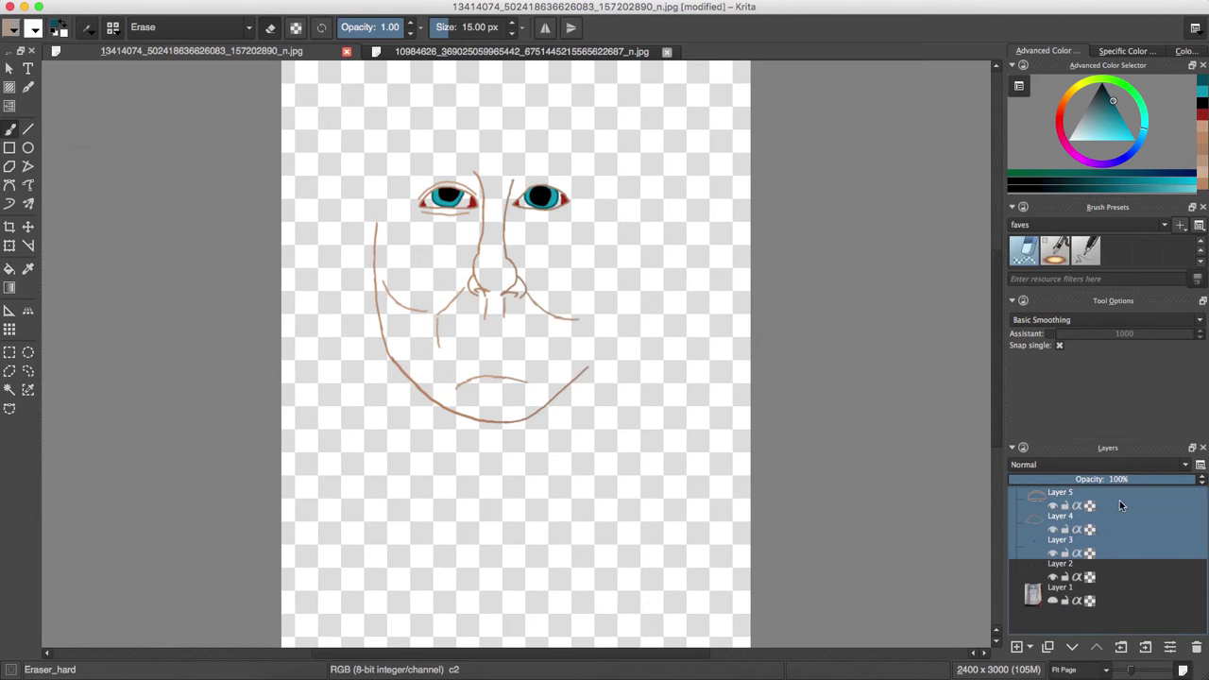
key(ctrl+e)
- Sample a red lip colour from the reference photo and outline the left half of the lips on Layer 9
scroll(515, 378, up, 3)
key(ctrl+Tab)
right_click(488, 165)
click(70, 317)
key(ctrl+Tab)
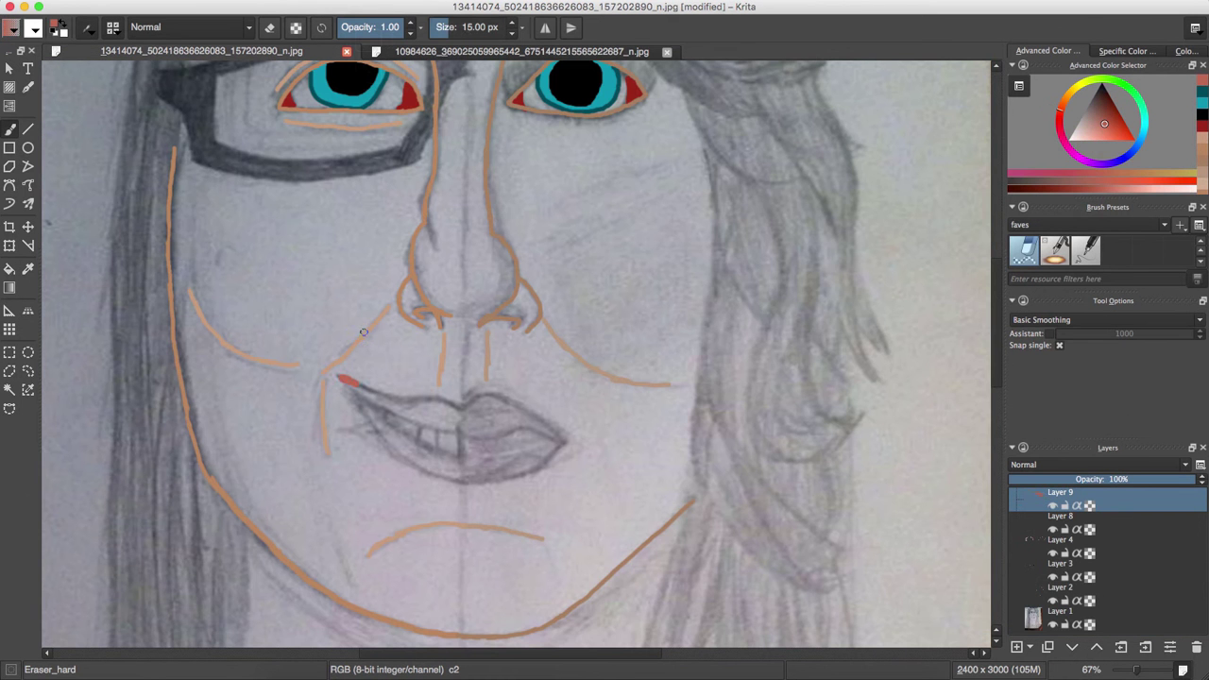
drag(463, 407, 341, 378)
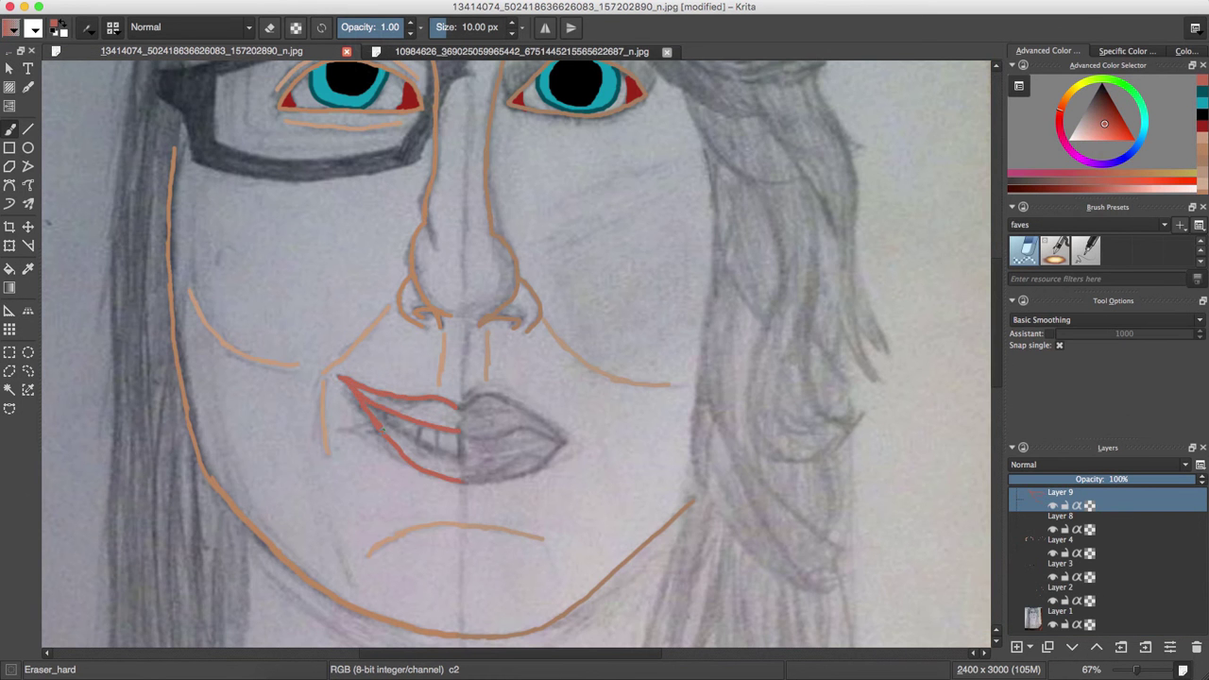
- Sample a pink lip colour from the reference photo and outline the right half of the lips with the ink pen
key(/)
key(ctrl+Tab)
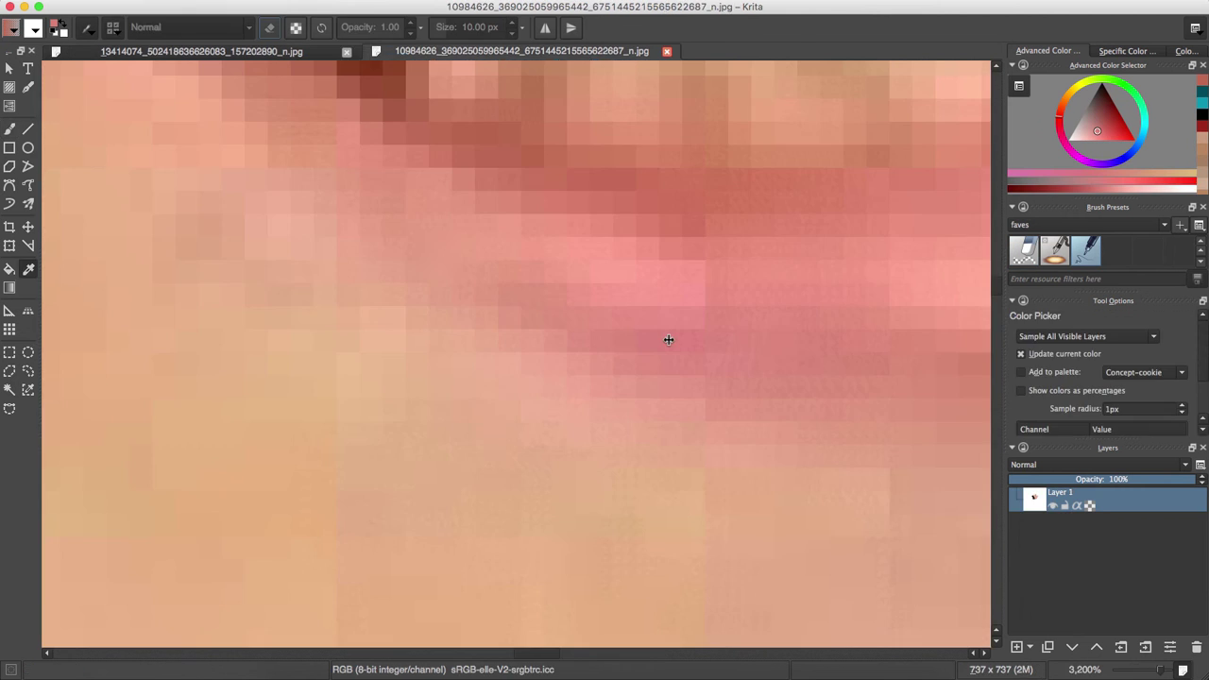
ctrl+click(667, 338)
key(ctrl+Tab)
mouse_move(463, 406)
mouse_down()
mouse_move(521, 410)
mouse_move(565, 438)
mouse_up()
- Place Layer 8 directly below Layer 3 and paint the whites of both eyes in off-white on it
click(1129, 50)
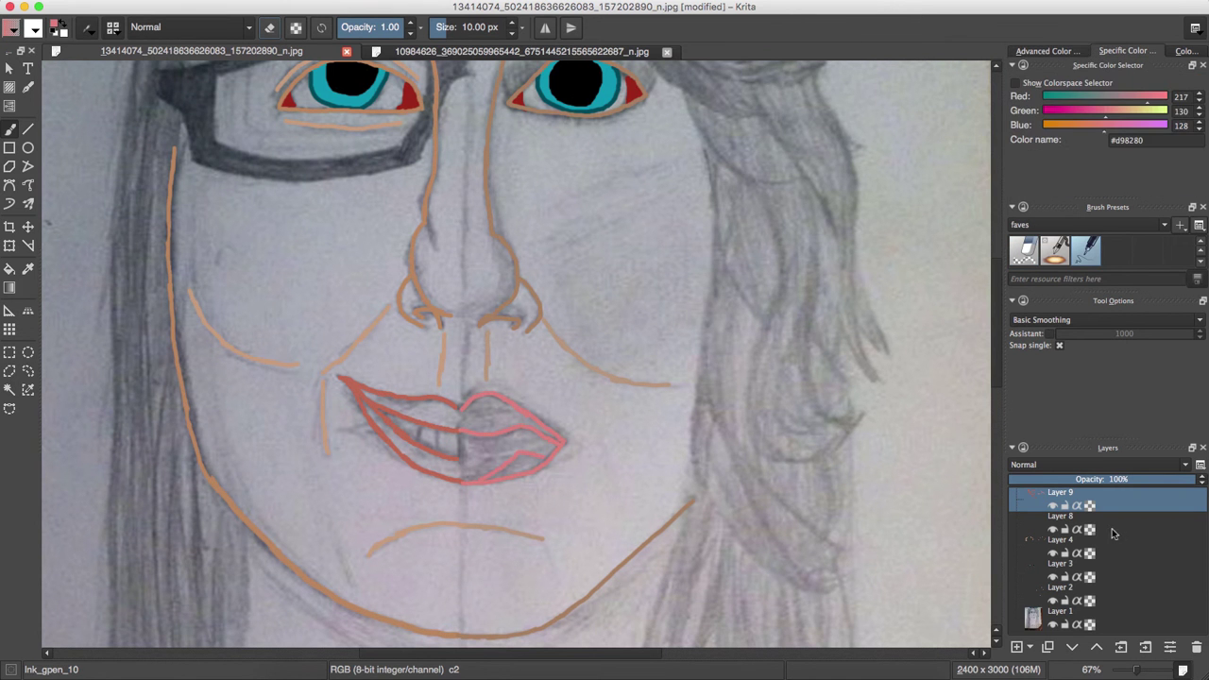
drag(1063, 498, 1103, 572)
click(1044, 50)
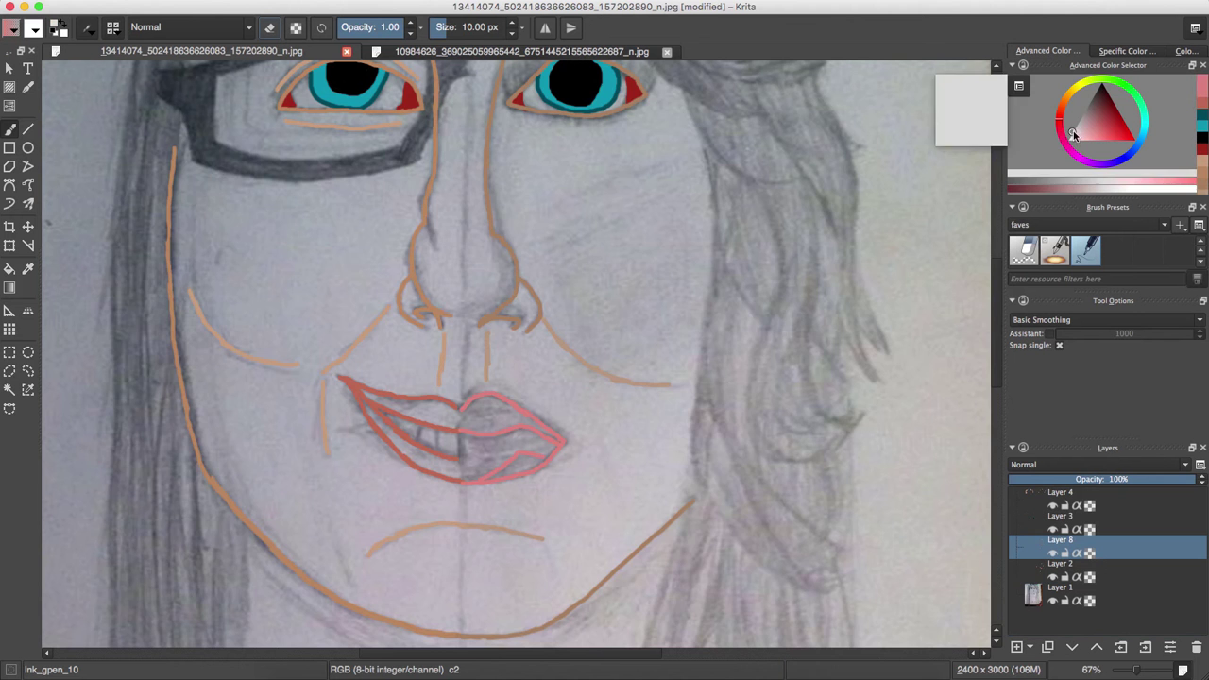
scroll(520, 354, up, 3)
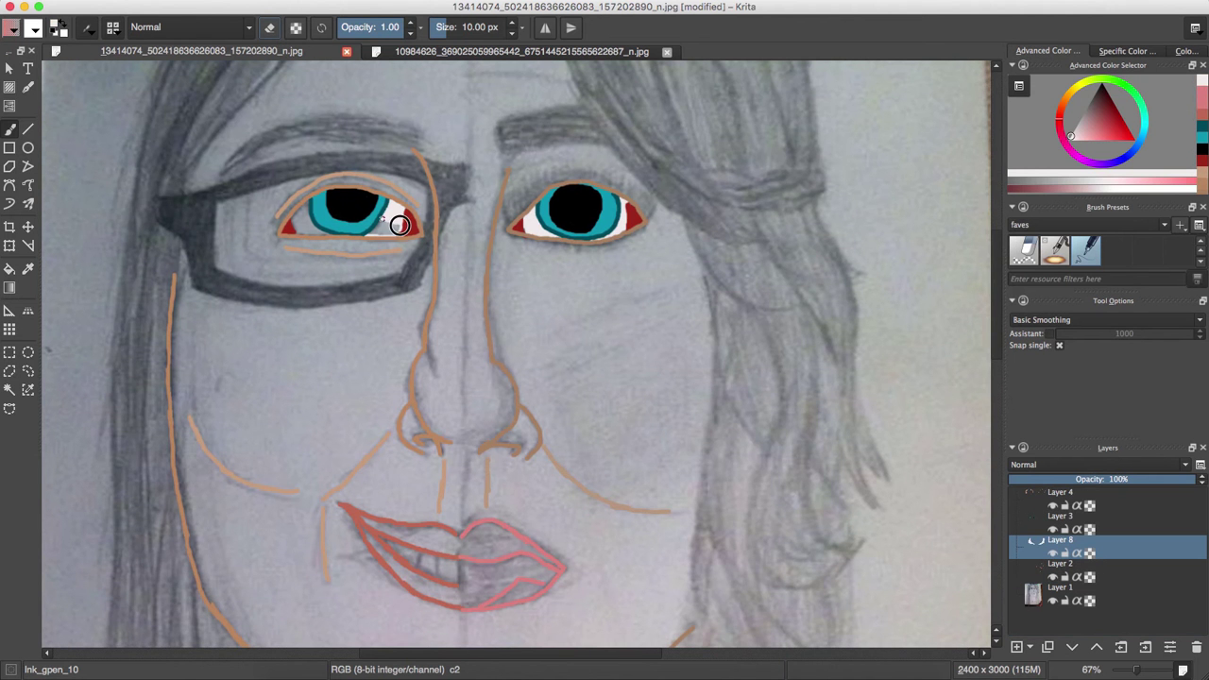
- Trace the left face half's boundary in light peach on Layer 10, along the lips, chin and vertical centre line
key(2)
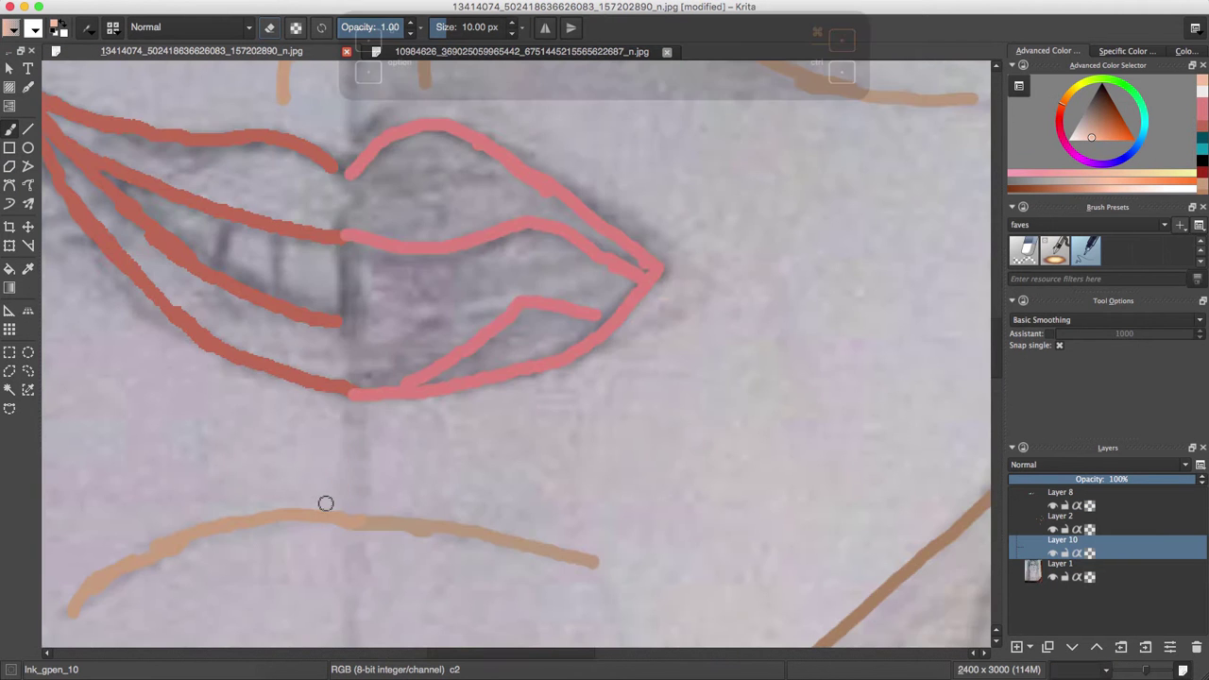
drag(346, 391, 335, 531)
key(minus)
key(minus)
key(minus)
drag(459, 368, 464, 178)
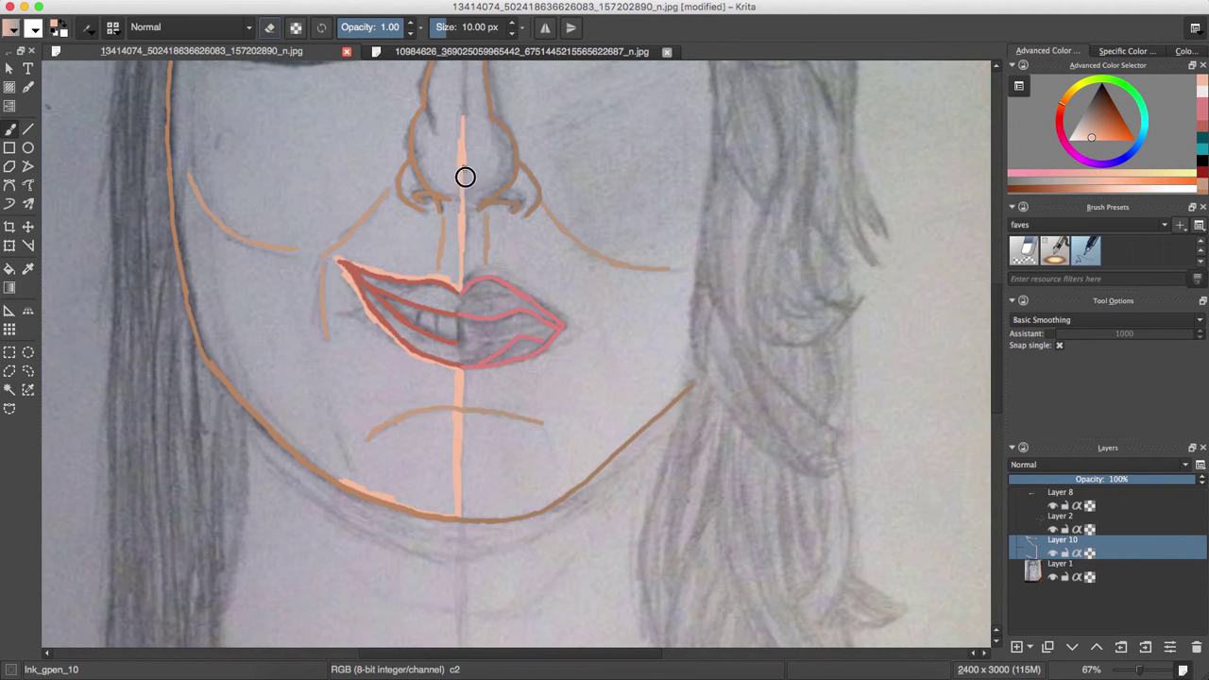
- Complete the peach outline around the forehead and cheek and fill the left half of the face with it
scroll(464, 221, up, 5)
scroll(466, 251, up, 5)
drag(175, 505, 394, 191)
scroll(180, 297, down, 10)
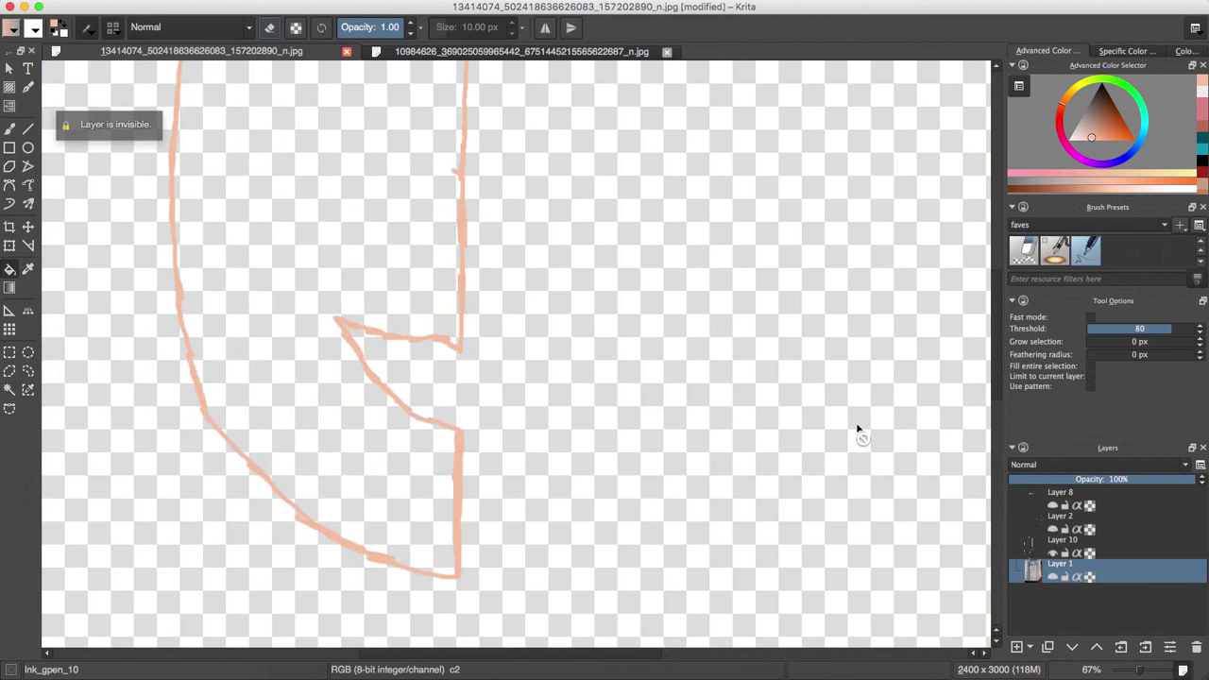
click(311, 326)
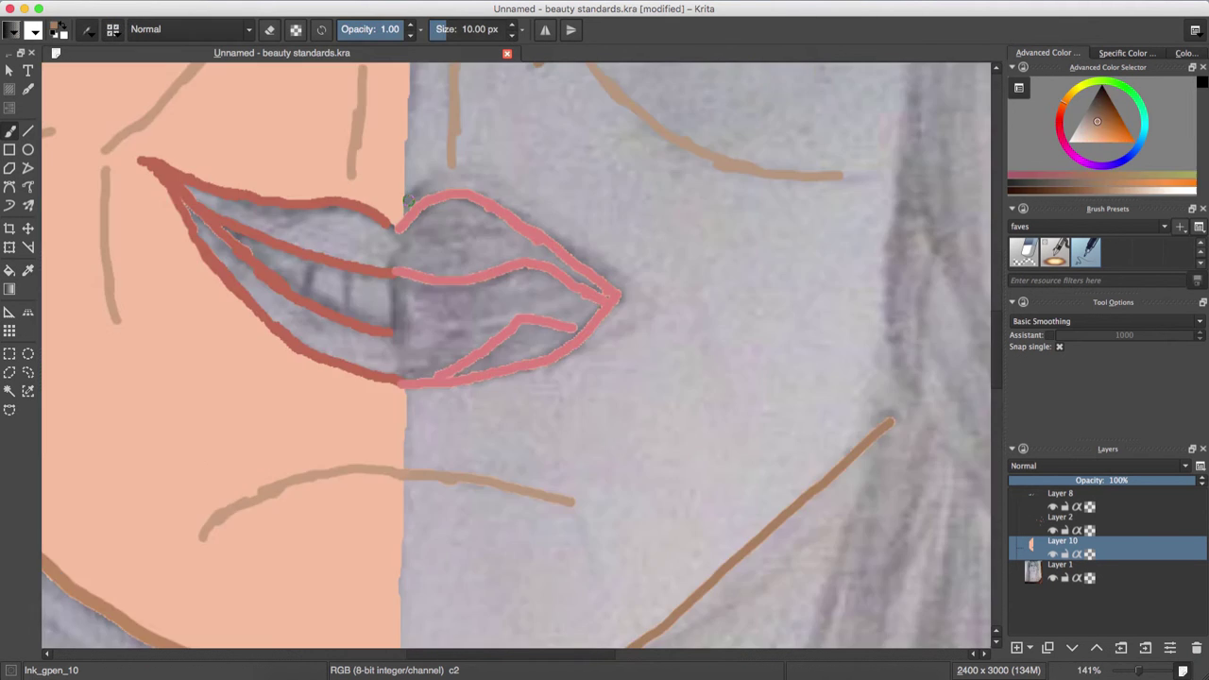
- Outline the right half of the face in a darker peach on Layer 10 and fill it up to the hairline
ctrl+click(624, 295)
key(p)
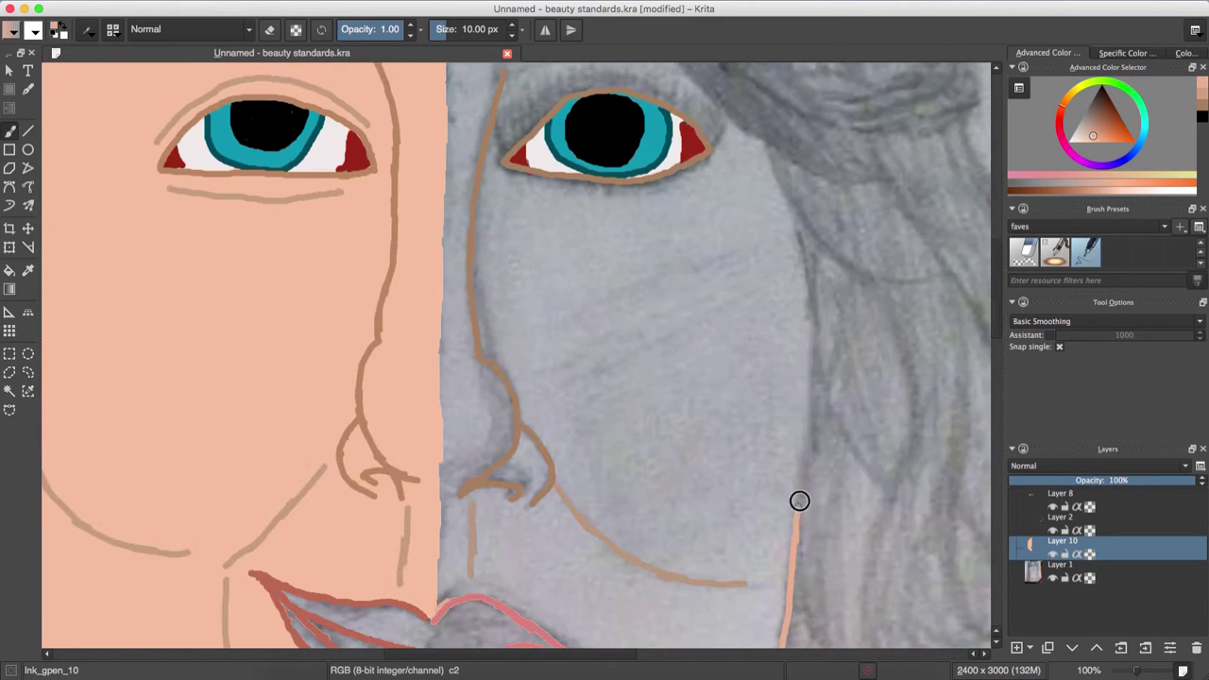
scroll(623, 336, up, 5)
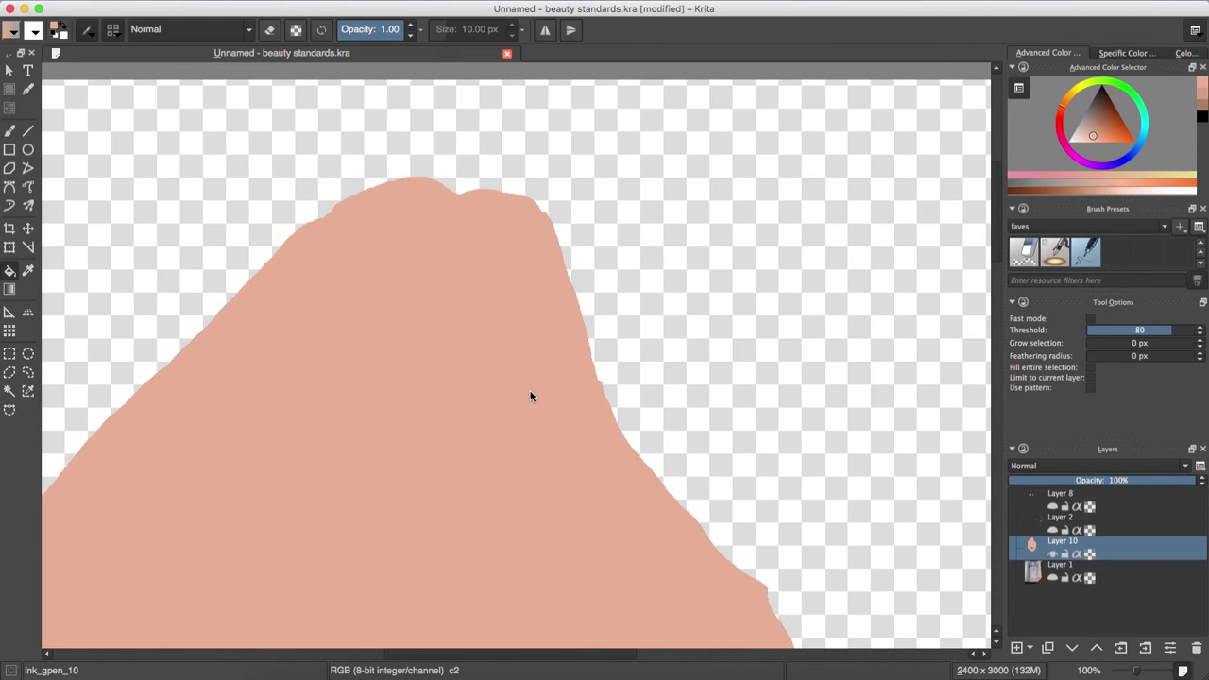
- Undo the last strokes at the mouth and paint the left half of the lips in muted red
click(12, 132)
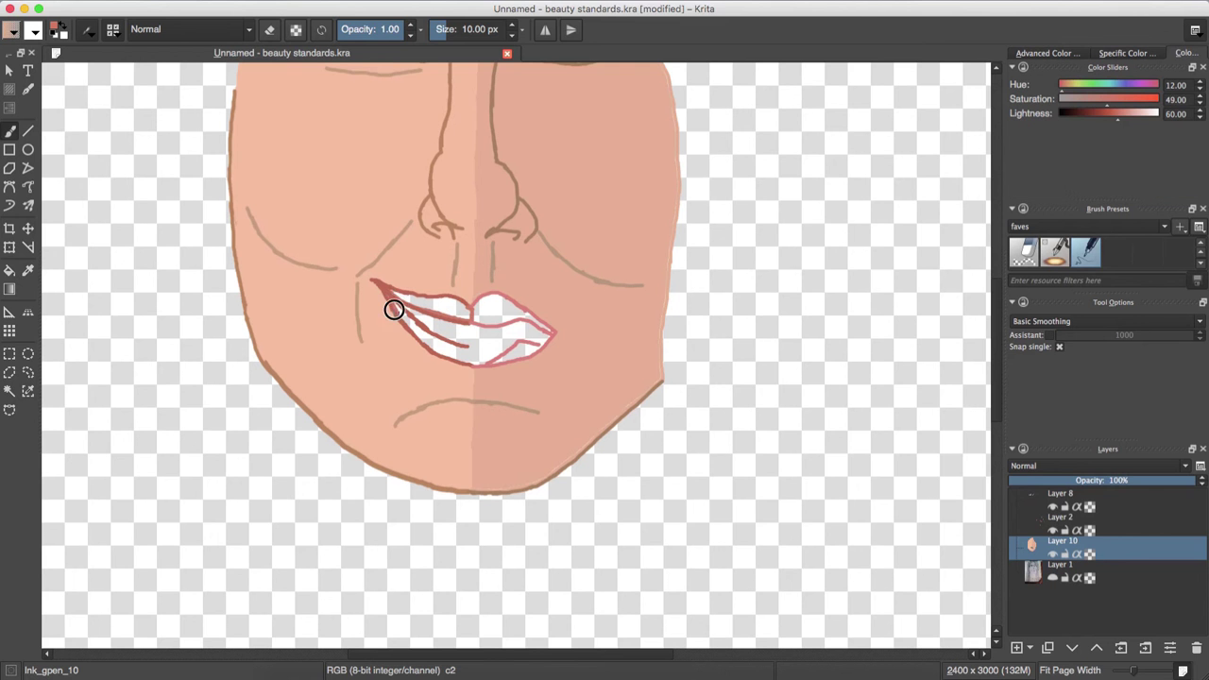
key(ctrl+z)
key(ctrl+z)
drag(455, 300, 407, 301)
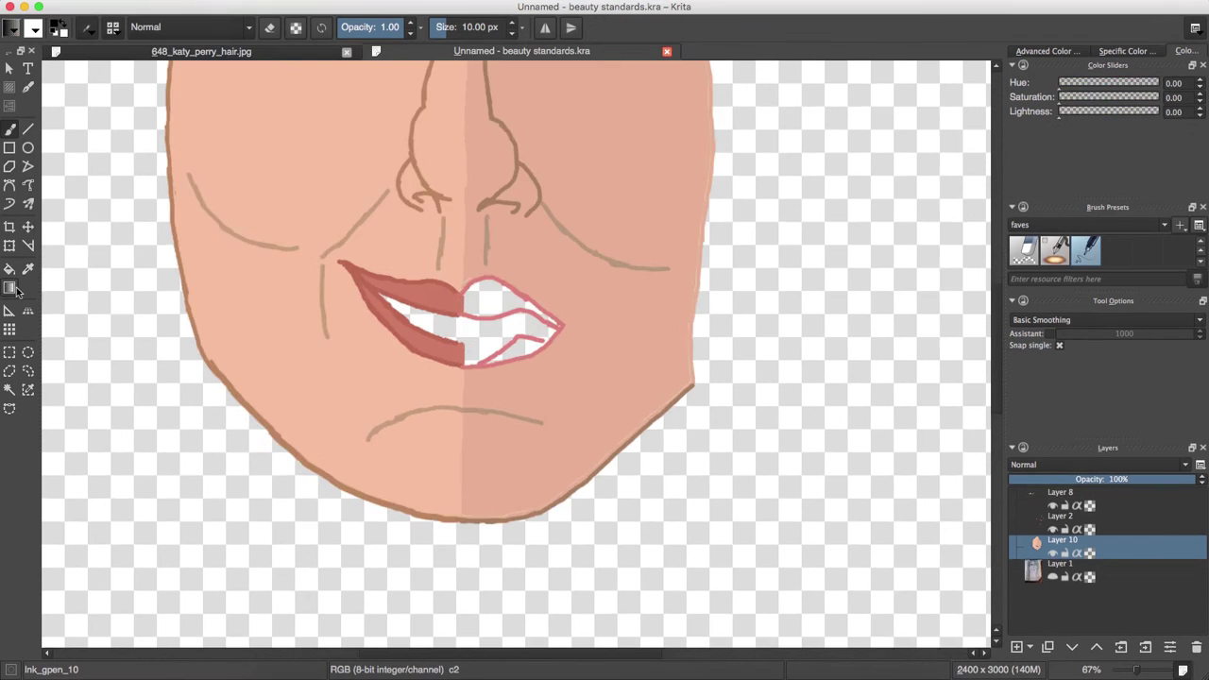
- Outline and fill the right half of the lips with pink on Layer 10, sampling the skin tone for touch-ups
ctrl+click(648, 275)
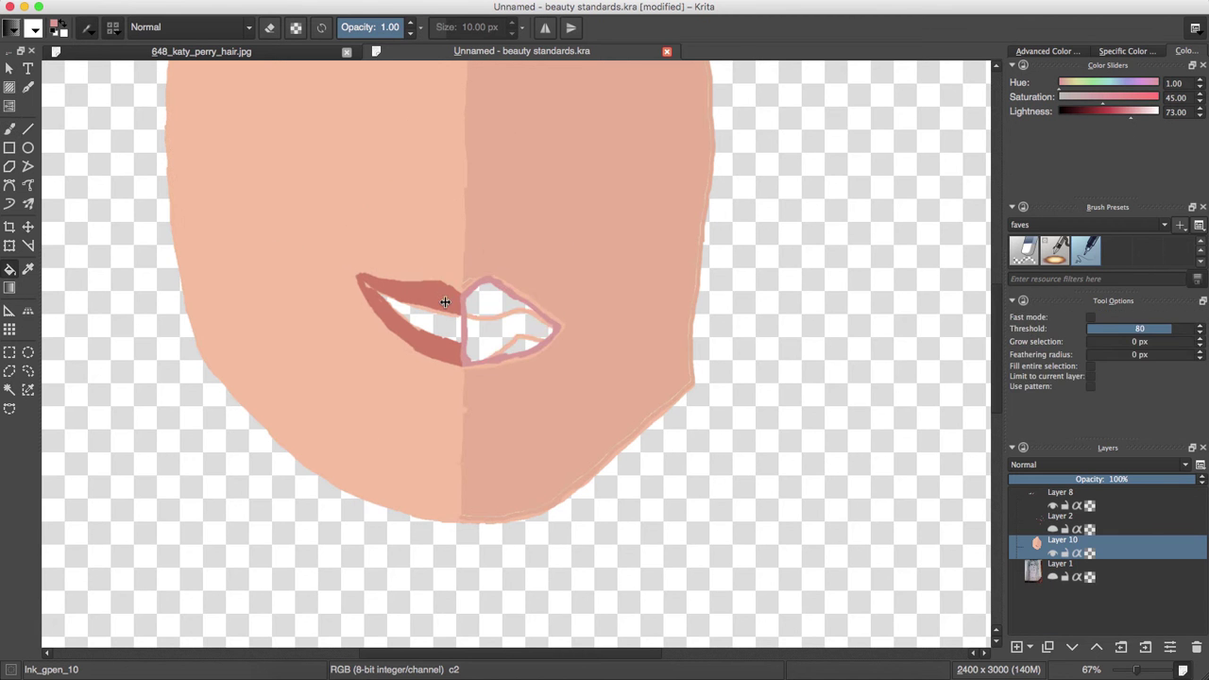
click(524, 341)
ctrl+click(507, 261)
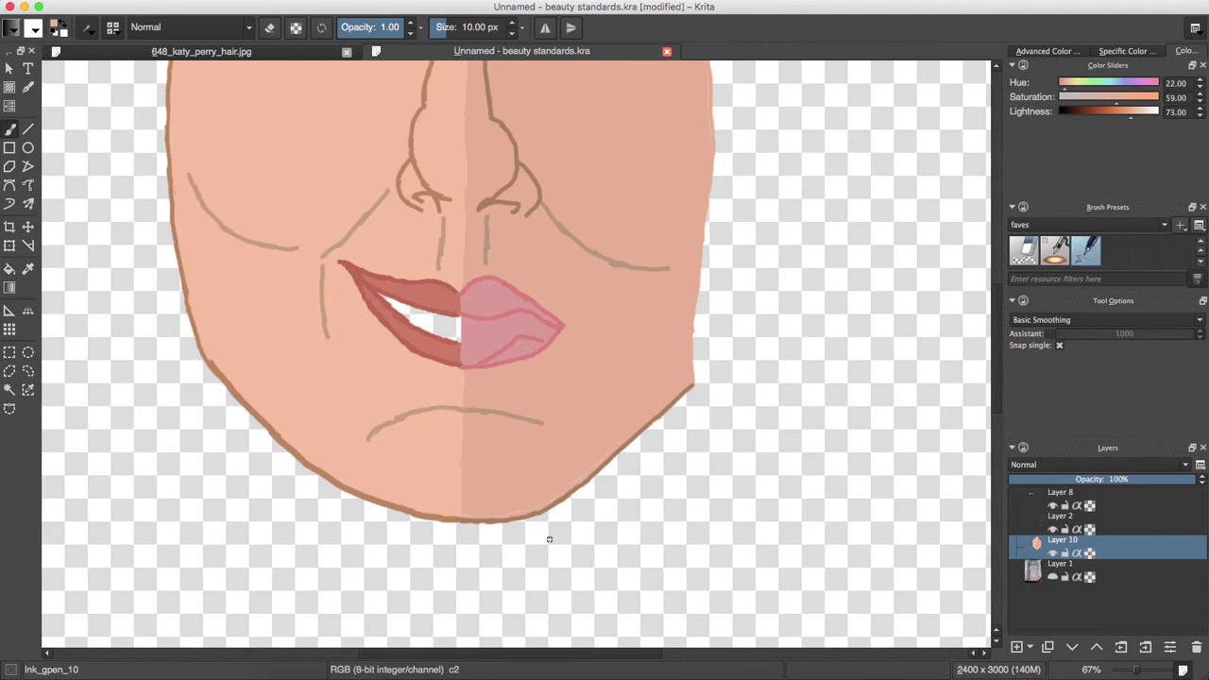
- Lower the opacity of the face colour on Layer 10 and prepare a new top layer for drawing in black
scroll(675, 226, up, 5)
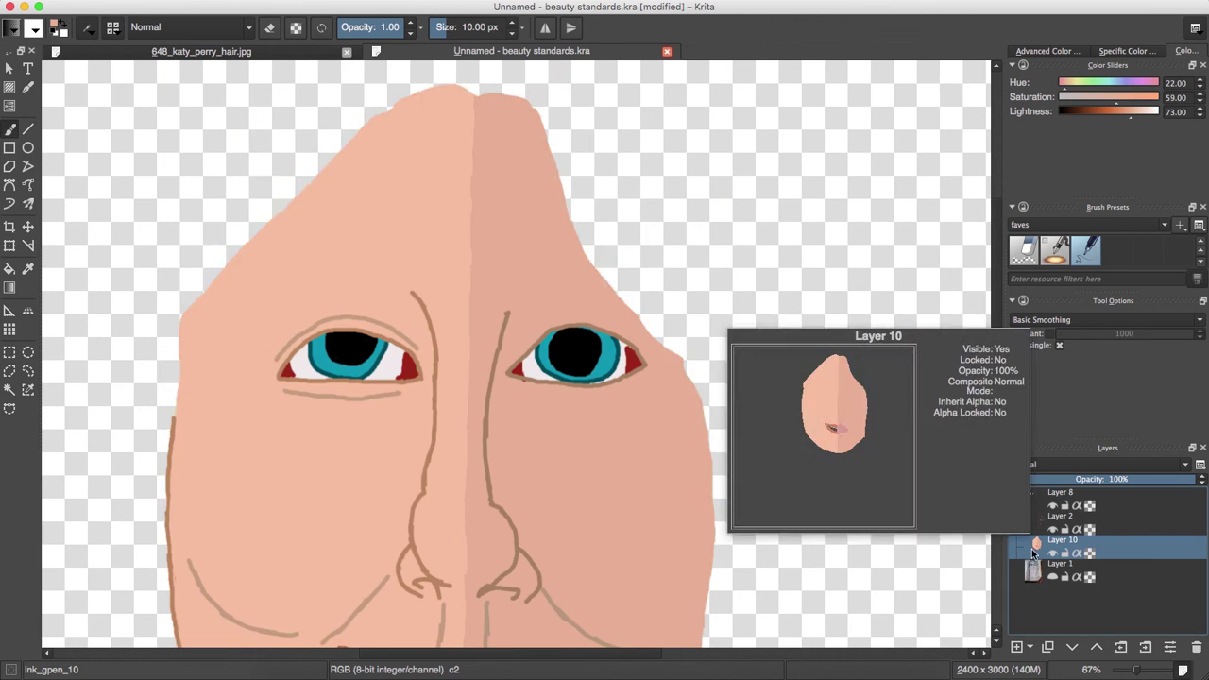
drag(1134, 483, 1155, 488)
click(1086, 493)
click(1044, 51)
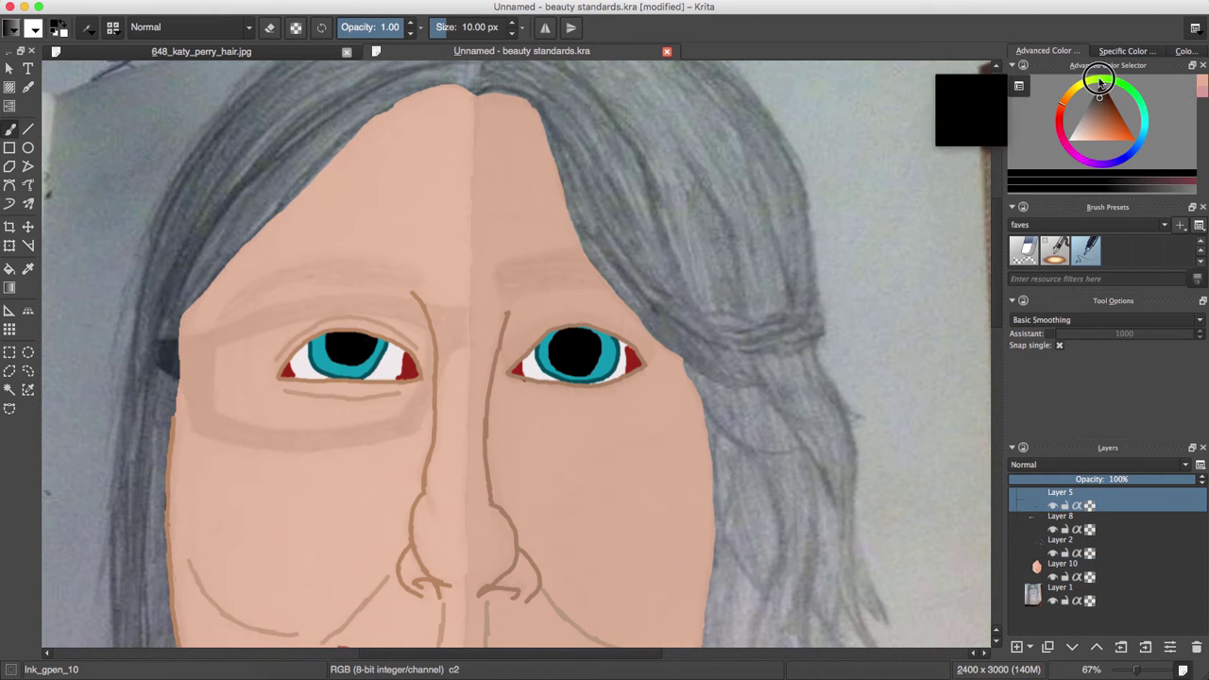
- Trace the outer contour of the half glasses frame in black on Layer 5, undoing the first stroke
mouse_move(184, 340)
mouse_down()
mouse_move(156, 345)
mouse_move(444, 358)
mouse_up()
key(ctrl+z)
drag(185, 338, 236, 439)
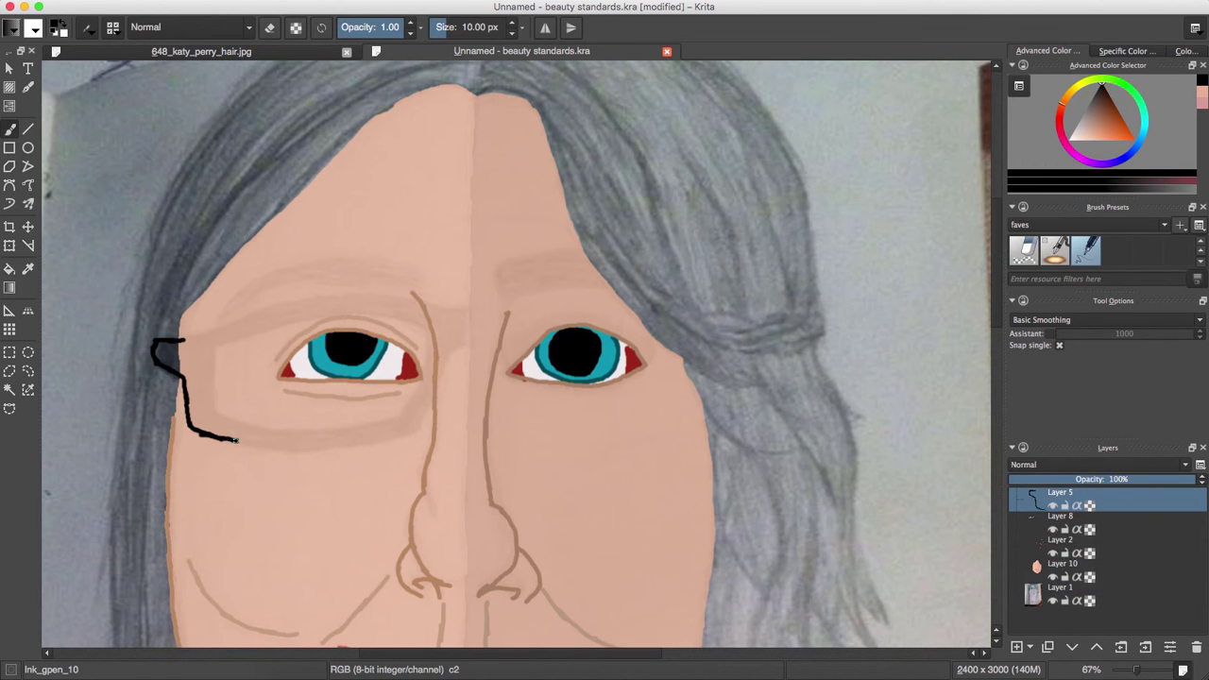
drag(422, 422, 473, 345)
mouse_move(155, 340)
mouse_down()
mouse_move(249, 317)
mouse_move(473, 305)
mouse_up()
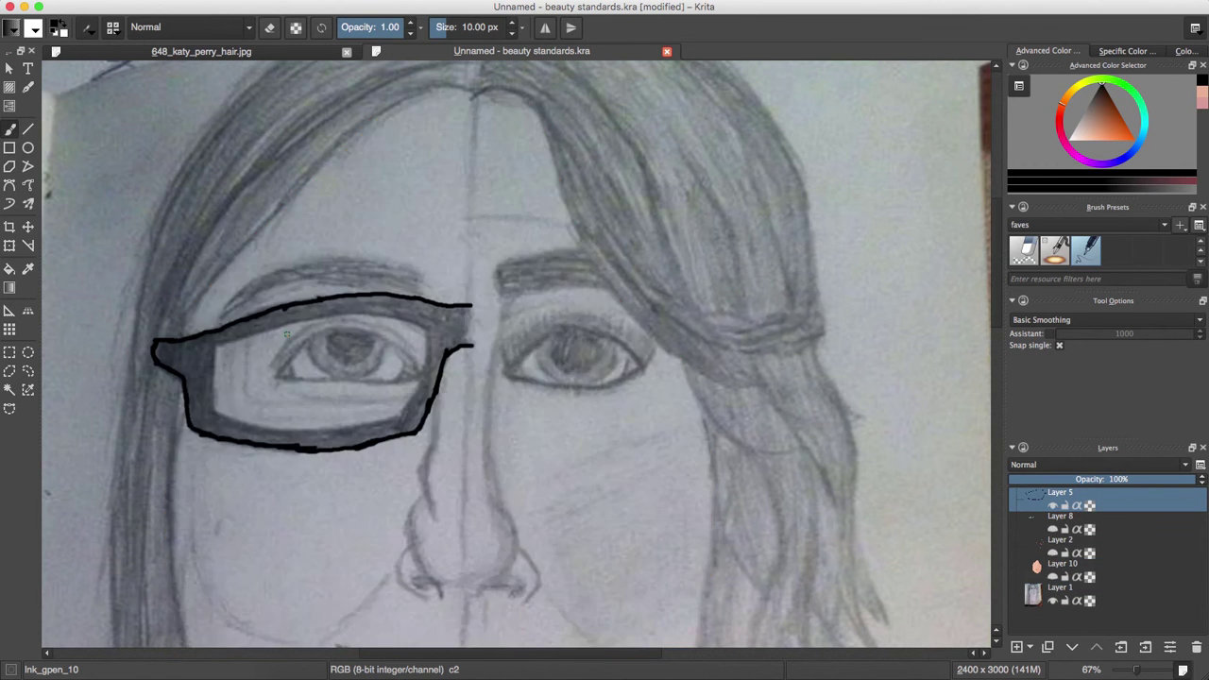
- Trace the inner lens opening in black and close the frame's bridge edge at the face's centre line
drag(216, 347, 215, 373)
mouse_move(249, 434)
mouse_down()
mouse_move(335, 428)
mouse_move(391, 352)
mouse_move(412, 381)
mouse_move(343, 318)
mouse_move(213, 364)
mouse_move(360, 298)
mouse_up()
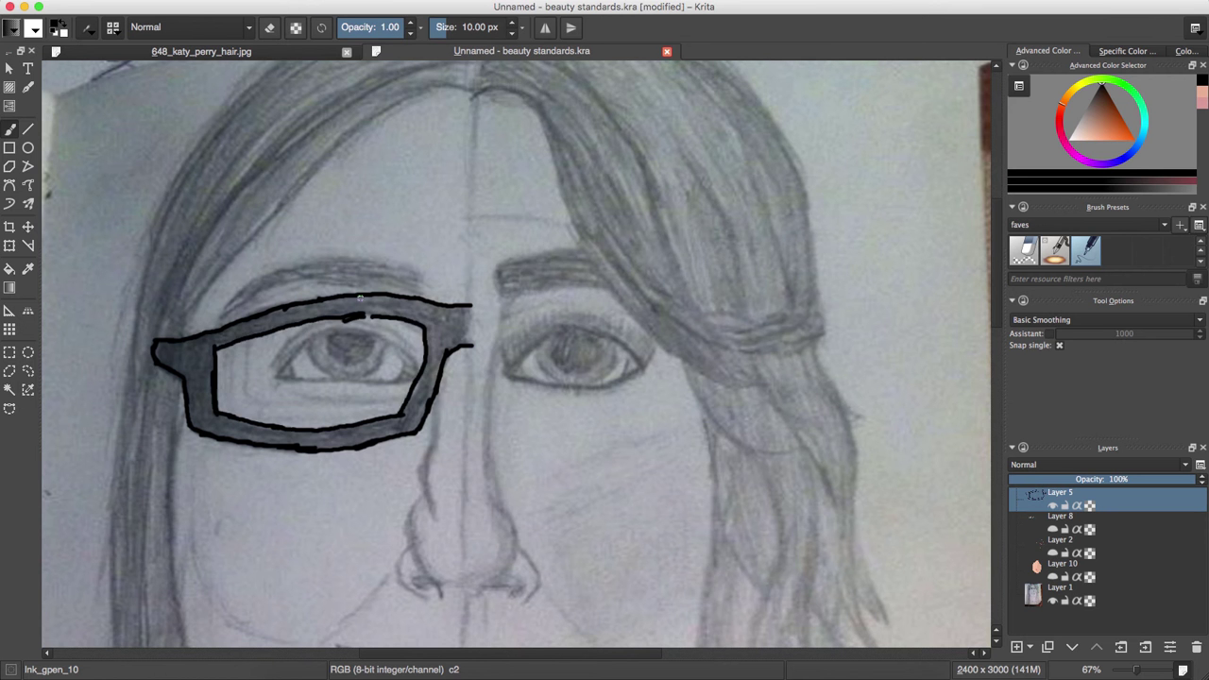
drag(469, 345, 470, 308)
key(e)
key(e)
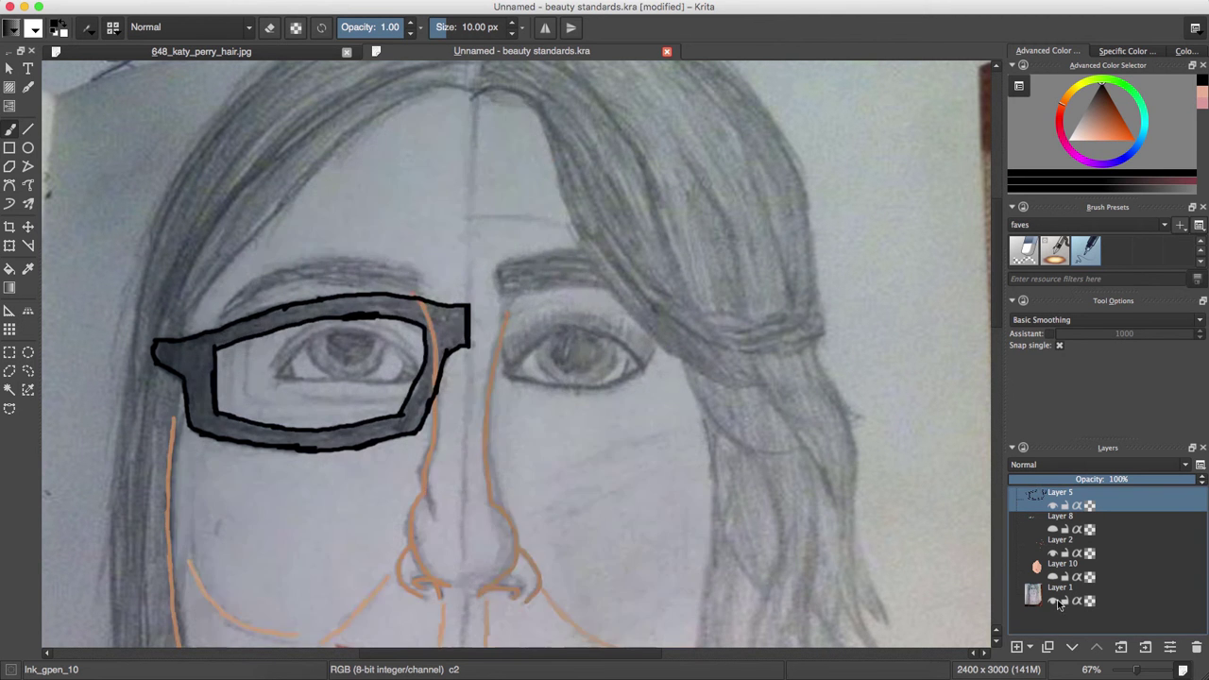
- Fill the glasses frame with near-black grey on Layer 6, beneath the black outline
click(10, 270)
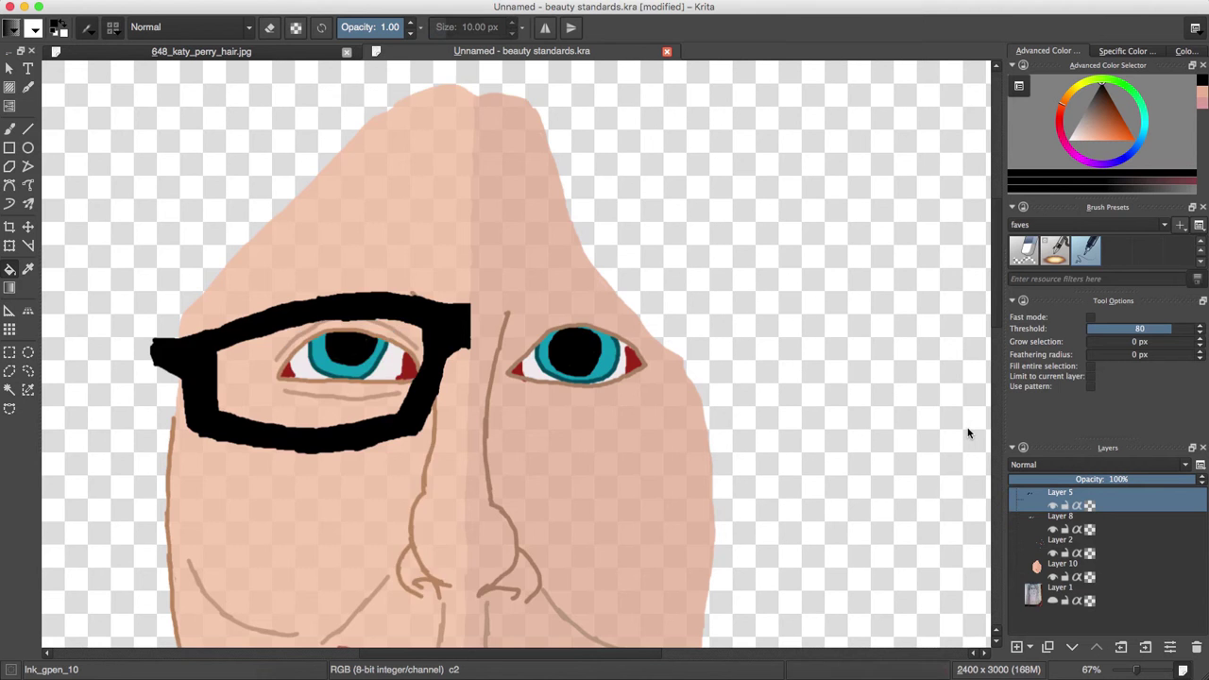
click(312, 437)
- Try touching up the glasses frame with the hard eraser, undoing and redoing the latest changes
click(1024, 250)
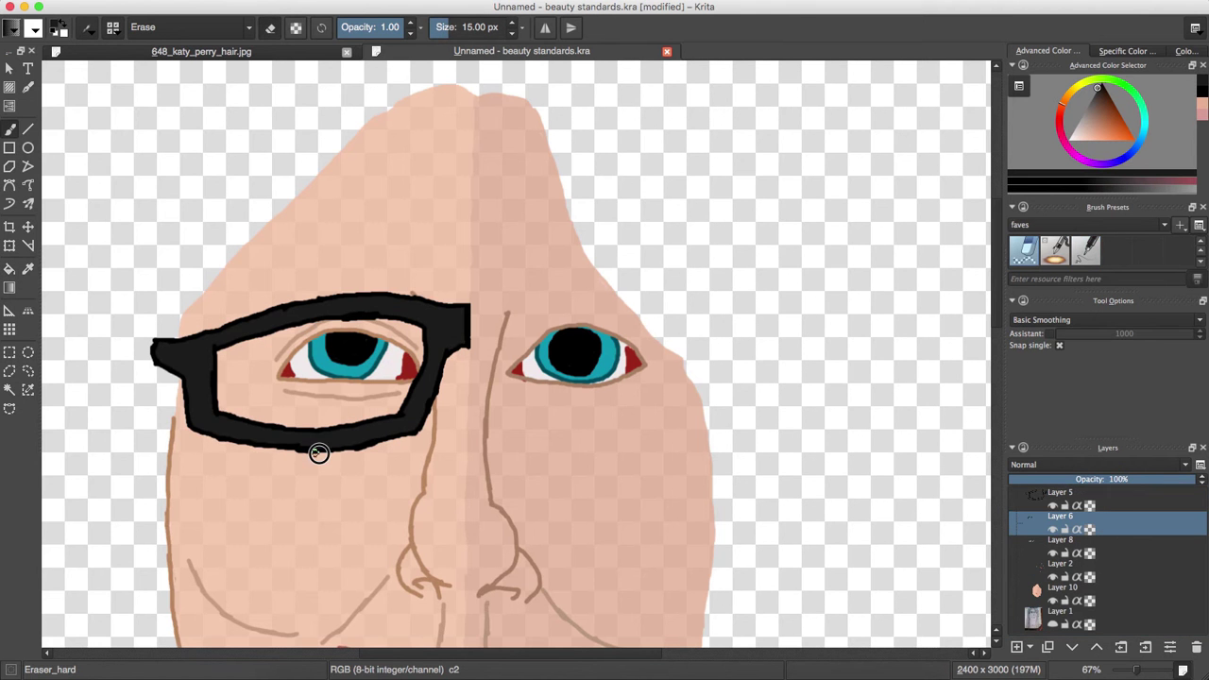
key(ctrl+z)
key(e)
key(ctrl+z)
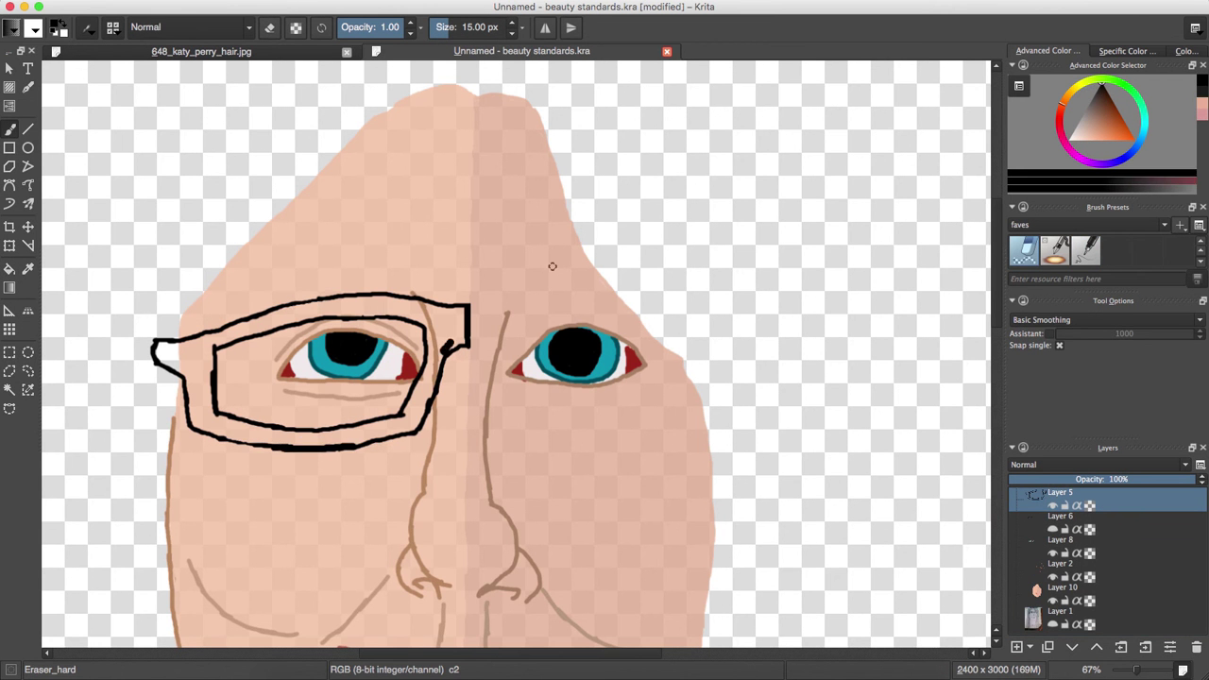
key(ctrl+shift+z)
key(ctrl+shift+z)
key(ctrl+shift+z)
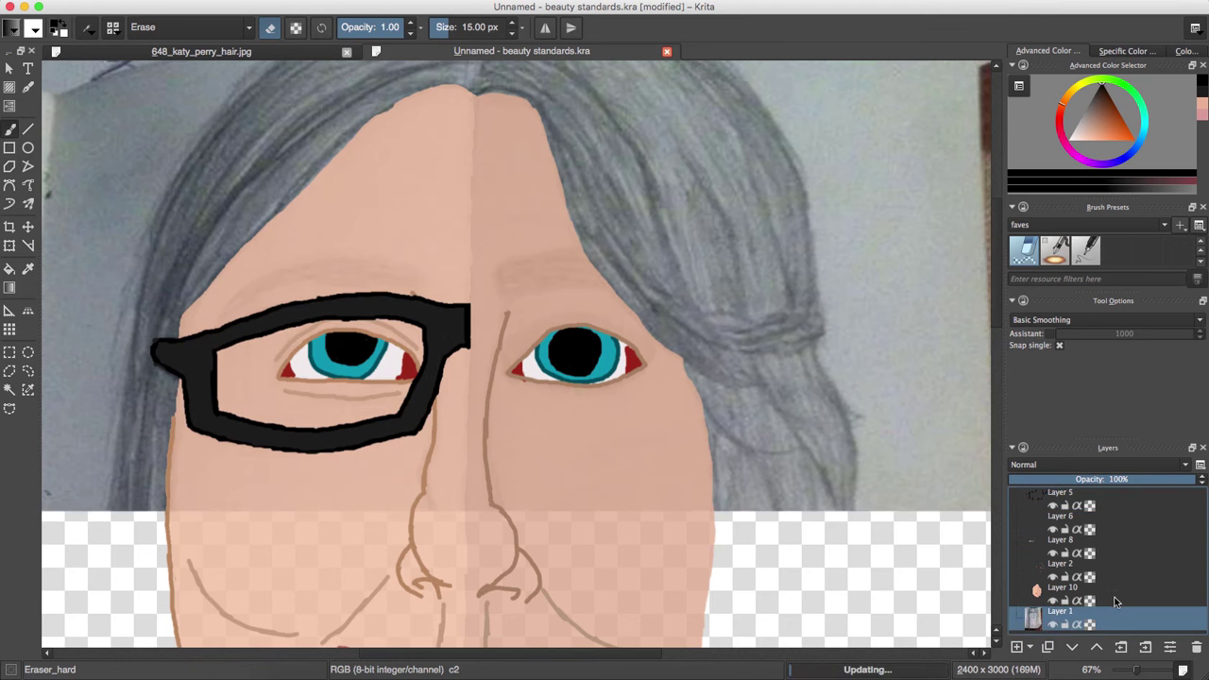
- Outline the long straight hair on the left side of the face in black on new Layer 7
key(e)
key(ctrl+z)
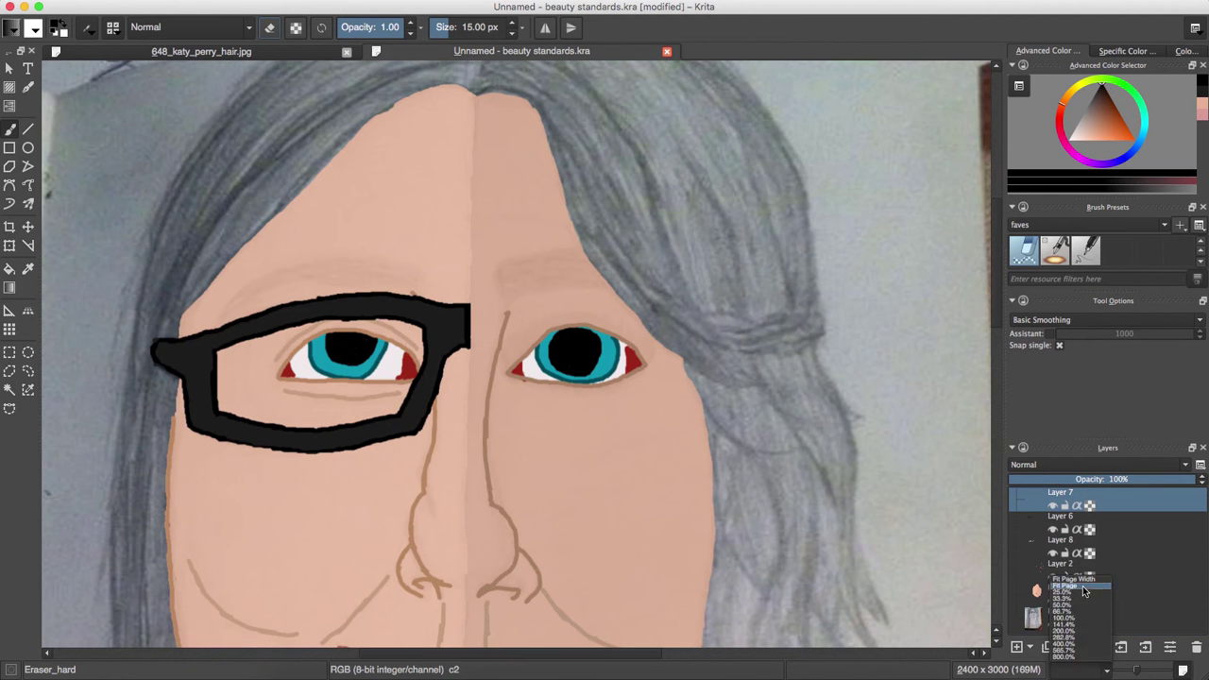
key(2)
drag(359, 170, 351, 419)
key(slash)
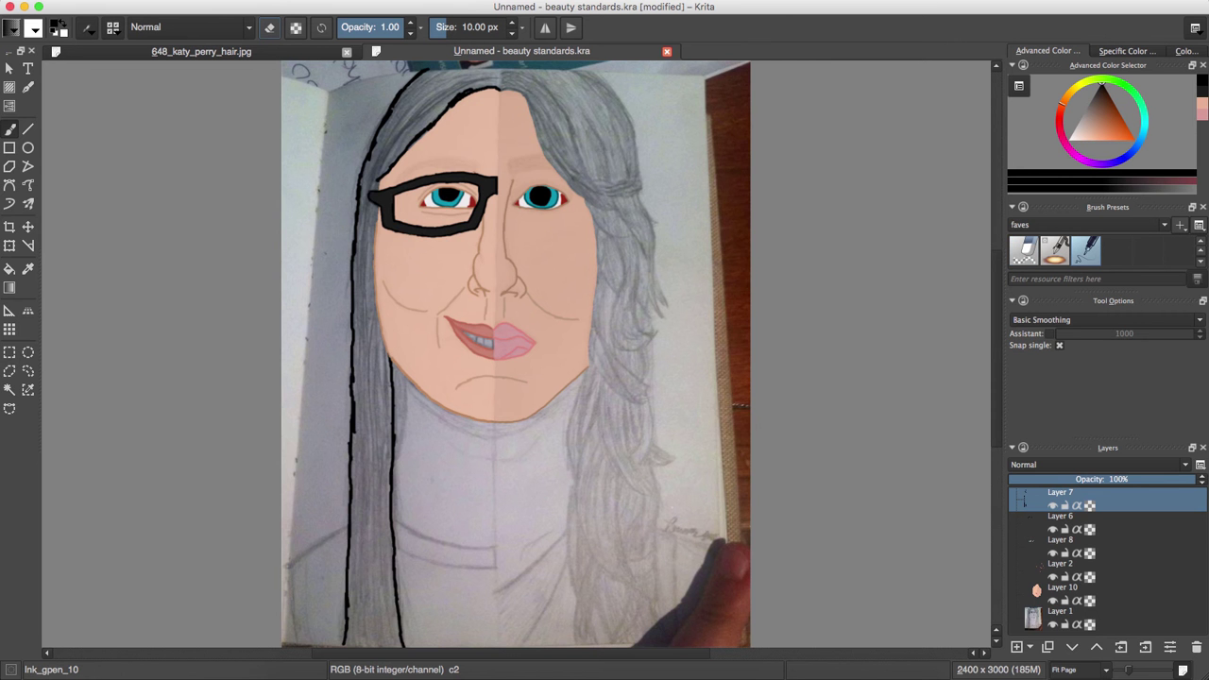
- Outline the hairline, upper braid and its tie on the unglassed half of the face in black on Layer 7, undoing faulty strokes
mouse_move(510, 86)
mouse_down()
mouse_move(572, 180)
mouse_move(619, 209)
mouse_up()
scroll(518, 79, up, 5)
mouse_move(850, 426)
mouse_down()
mouse_move(607, 236)
mouse_move(742, 218)
mouse_up()
mouse_move(614, 227)
mouse_down()
mouse_move(855, 248)
mouse_move(850, 236)
mouse_move(800, 237)
mouse_move(880, 236)
mouse_up()
key(ctrl+z)
key(ctrl+z)
key(ctrl+z)
scroll(814, 393, up, 5)
scroll(647, 249, down, 5)
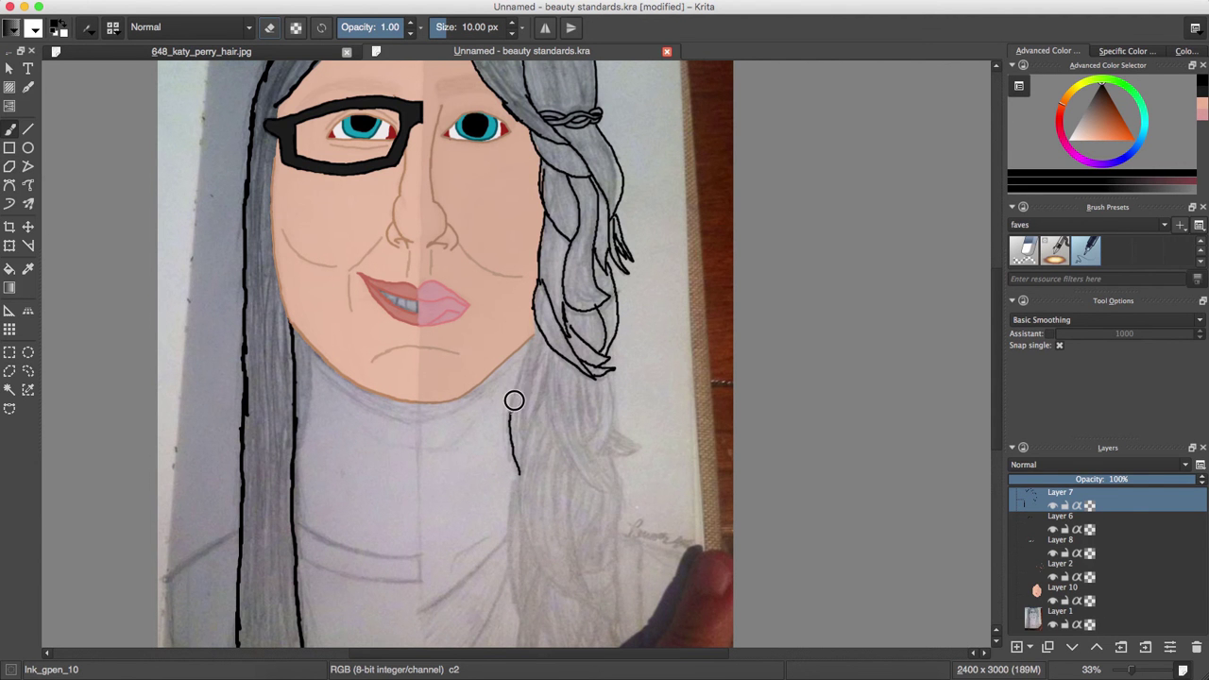
- Trace the lower braid's overlapping strands and pointed wisps in black down to the bottom of the sketch
drag(597, 376, 612, 457)
scroll(593, 601, down, 2)
drag(518, 368, 531, 567)
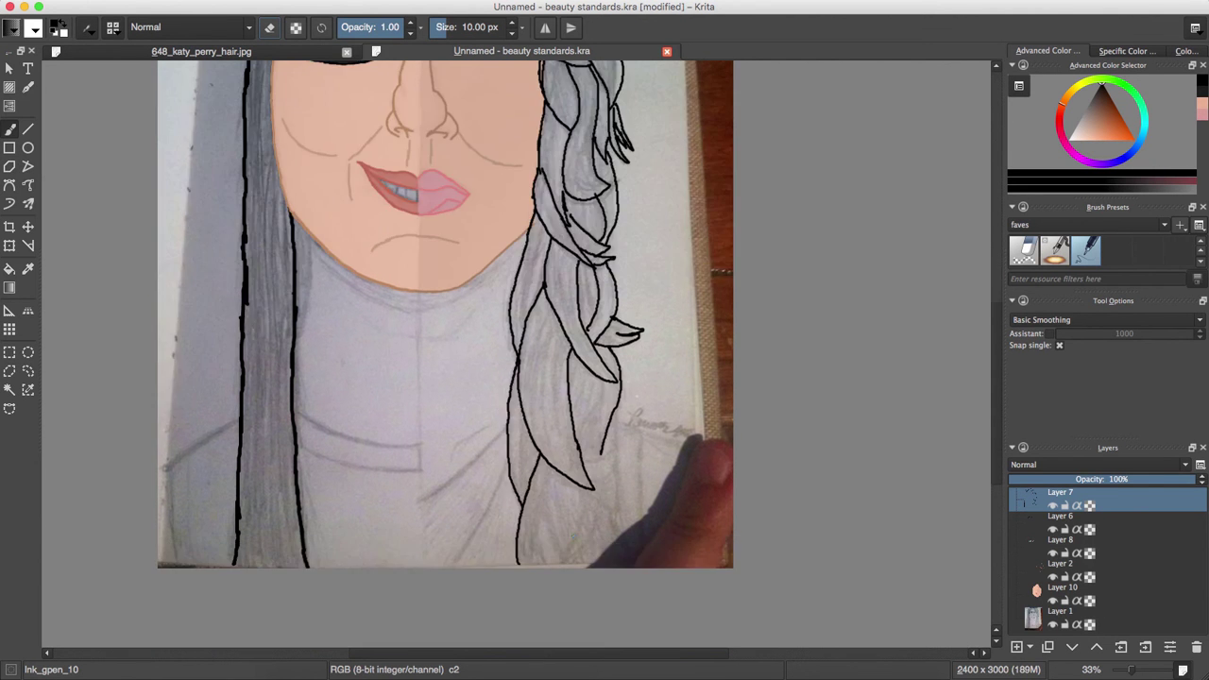
drag(593, 461, 548, 565)
drag(580, 501, 565, 565)
drag(597, 477, 580, 559)
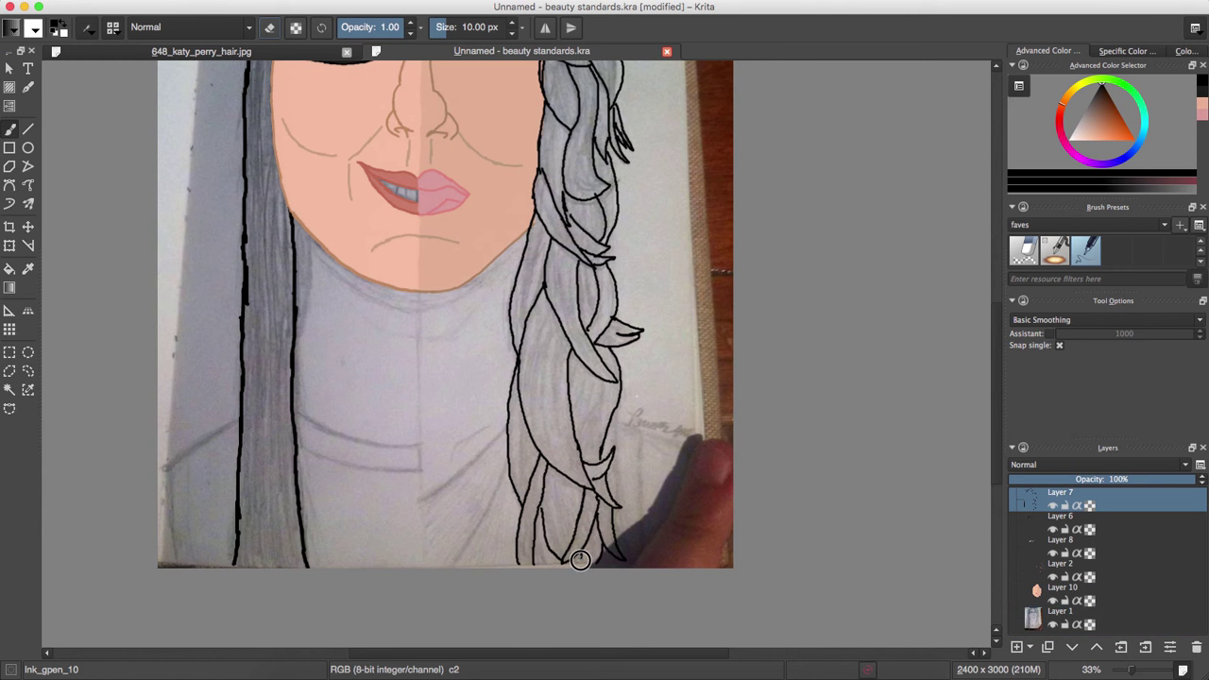
- Draw black strand lines over the crown from the centre parting towards the braid's tie
scroll(537, 203, up, 2)
key(e)
drag(429, 102, 537, 203)
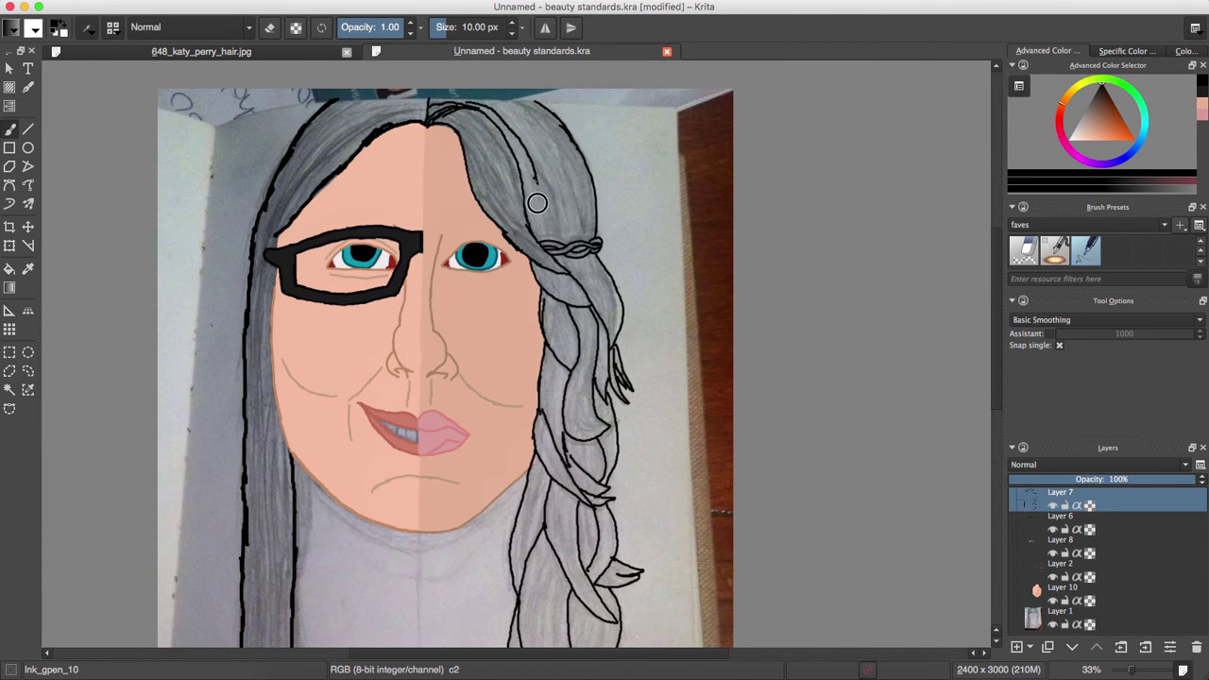
- Try building the eyebrow above the glasses from short black strokes on a new layer with a 5.32 px brush
key(Page_Down)
key(Page_Down)
key(Insert)
scroll(421, 215, up, 5)
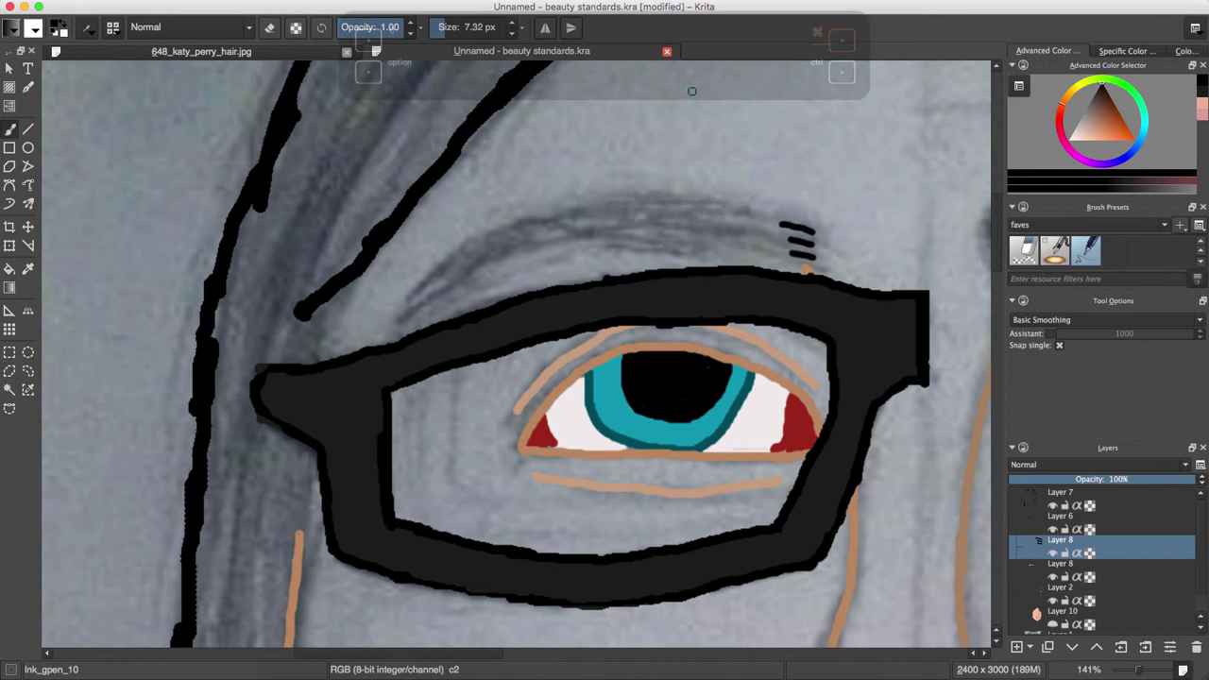
key(ctrl+z)
key([)
drag(818, 228, 709, 202)
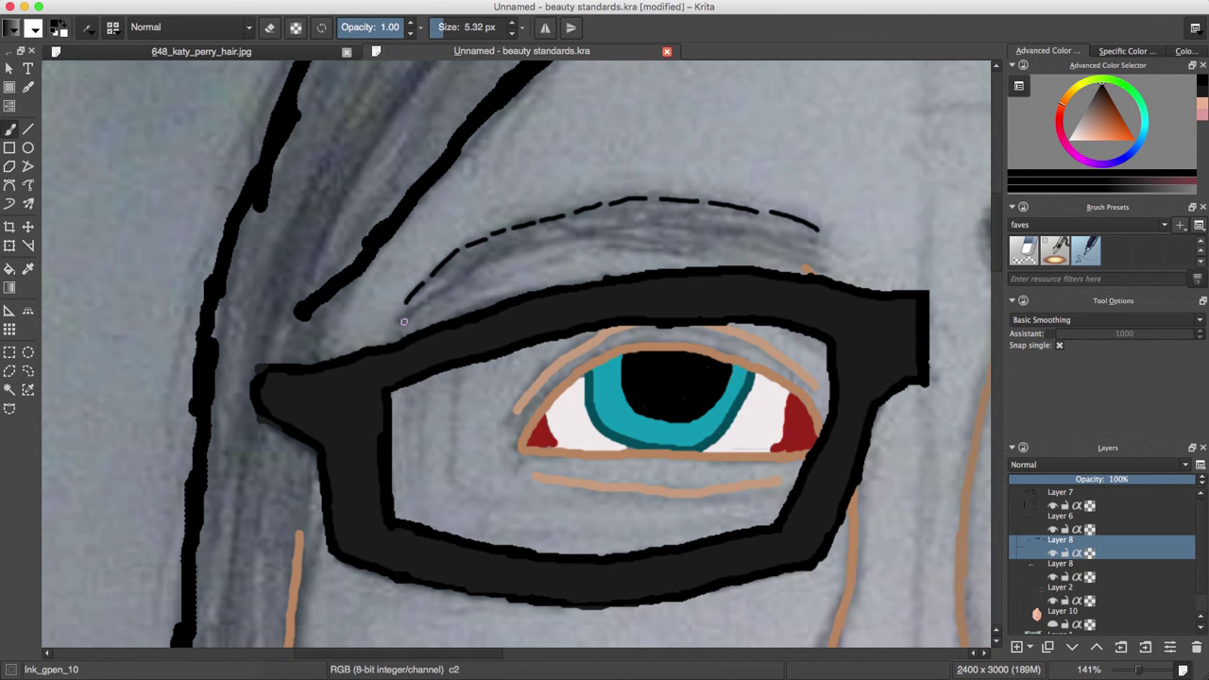
mouse_move(728, 244)
mouse_down()
mouse_move(611, 219)
mouse_move(621, 211)
mouse_move(485, 234)
mouse_move(690, 213)
mouse_move(537, 242)
mouse_move(798, 227)
mouse_move(680, 232)
mouse_up()
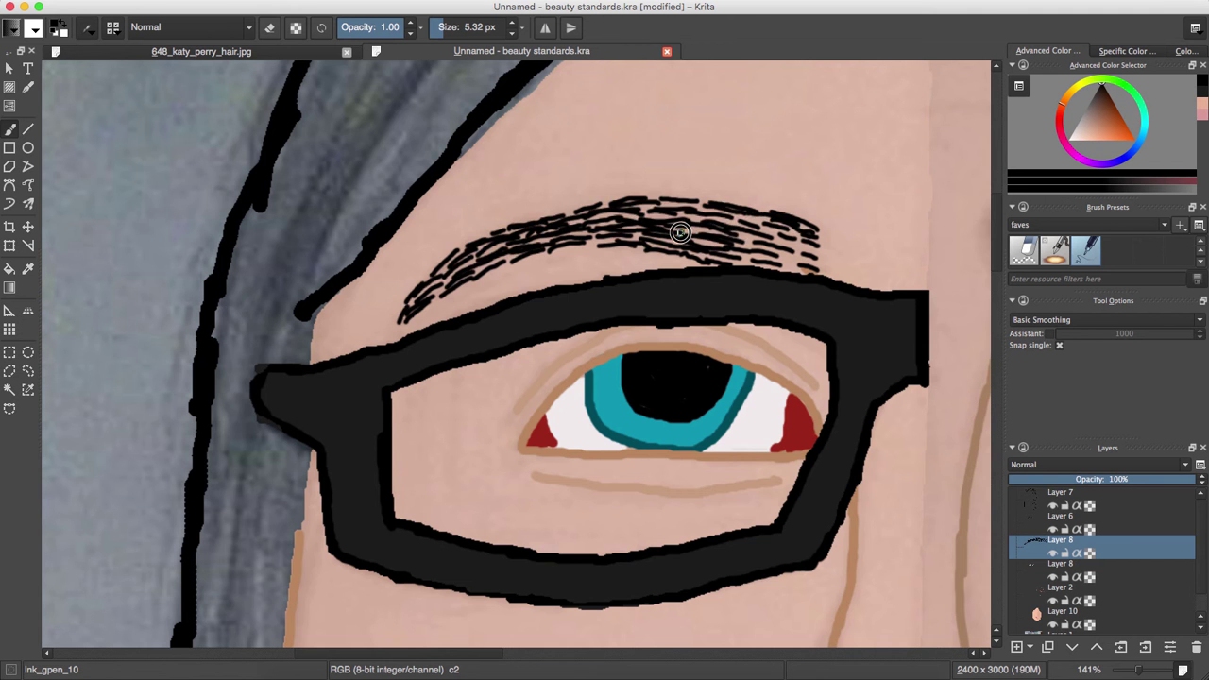
- Redraw the eyebrow above the glasses with fine black hatching on Layer 9, using the exposed pencil sketch as a guide
key(2)
click(1052, 529)
scroll(510, 378, up, 5)
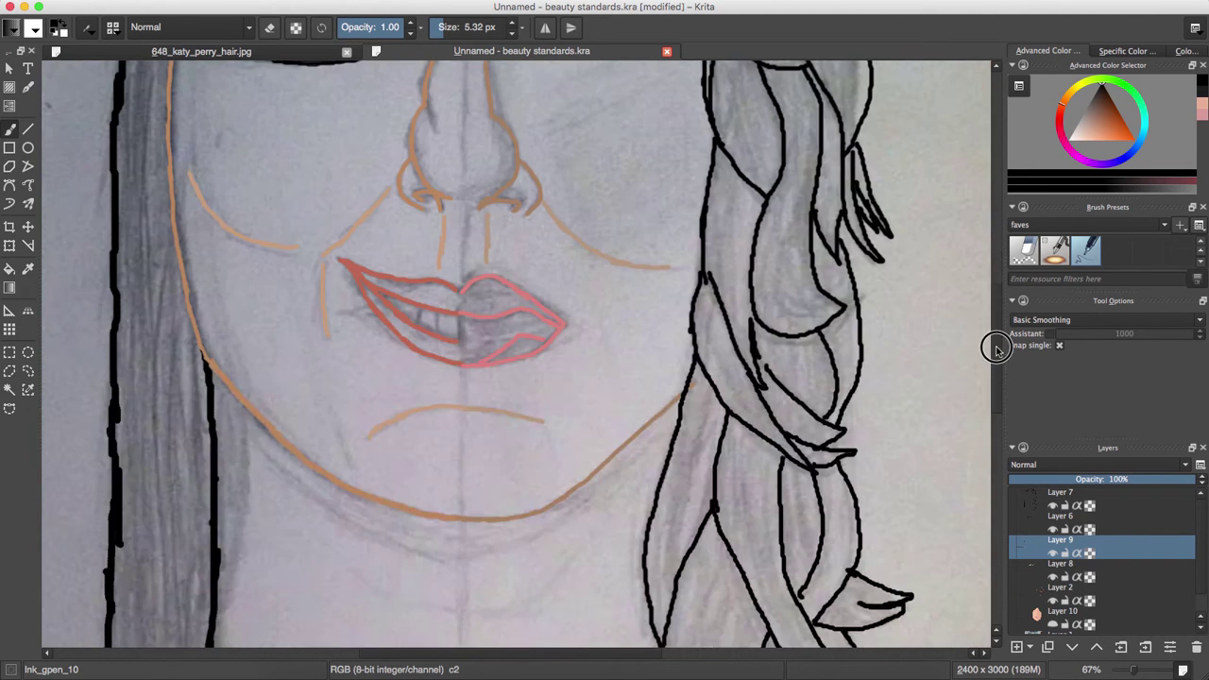
scroll(511, 378, up, 3)
drag(357, 175, 412, 186)
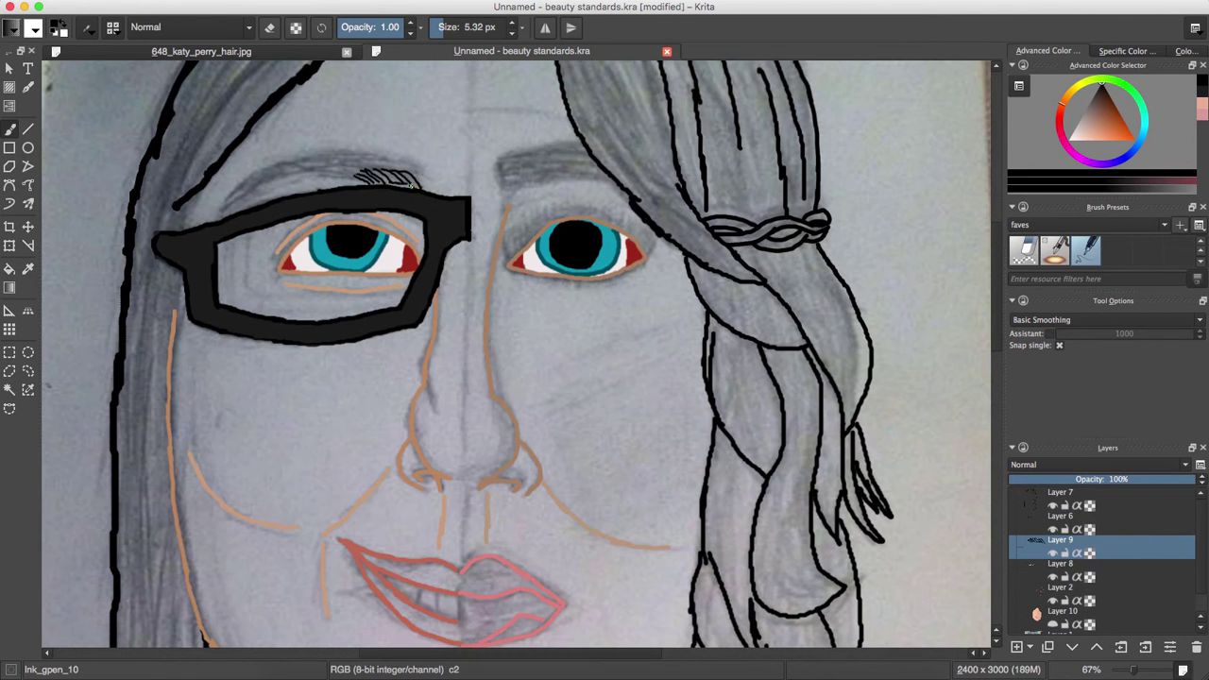
click(1052, 529)
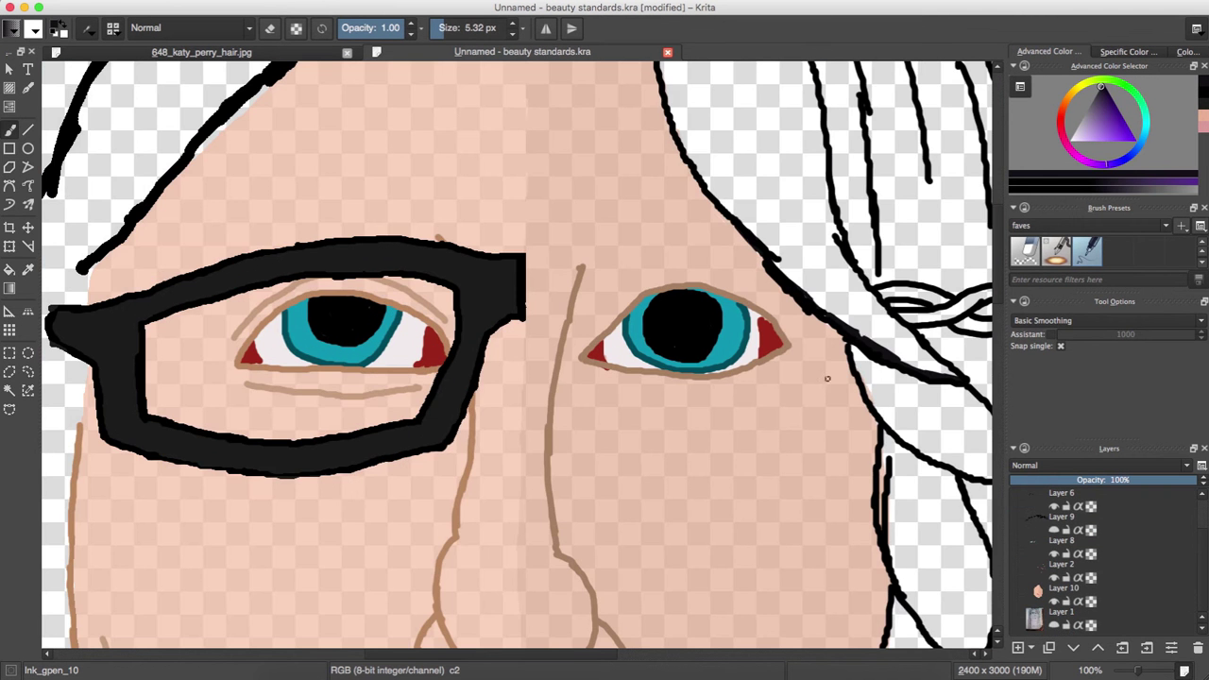
- Trace the braid's inner edge from the face down to its lower end in near-black purple with a 5.32 px brush
scroll(898, 586, down, 5)
scroll(858, 483, down, 5)
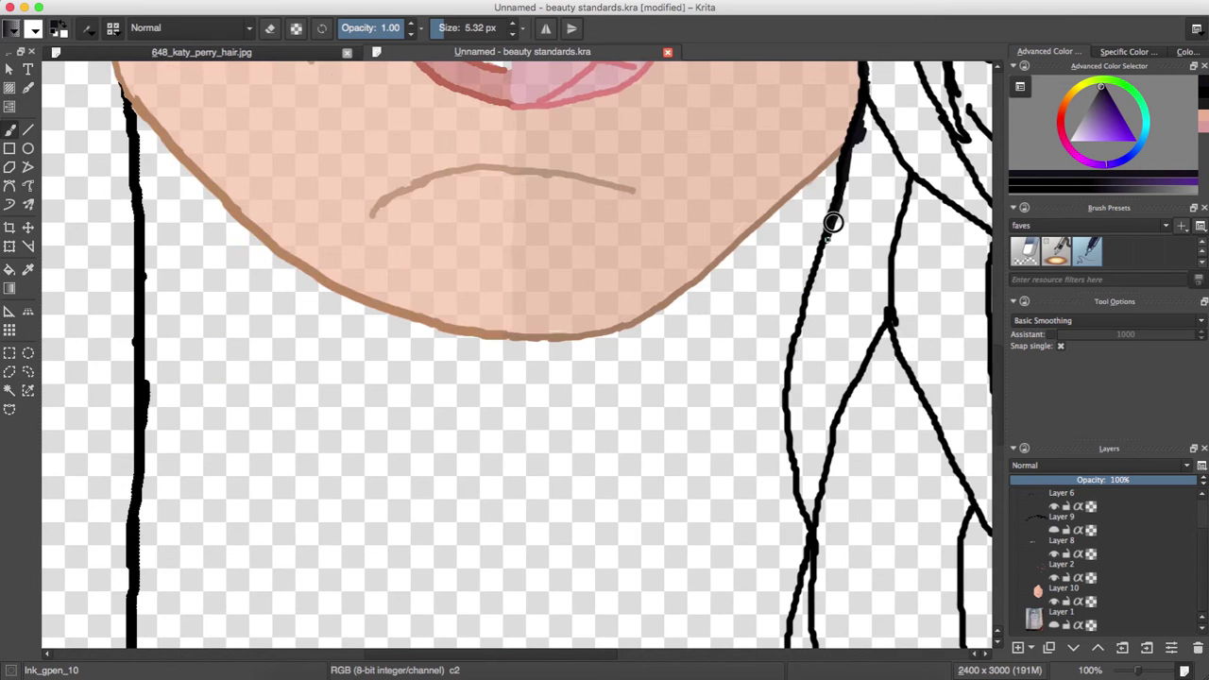
scroll(802, 502, down, 5)
drag(804, 620, 559, 416)
scroll(759, 301, up, 4)
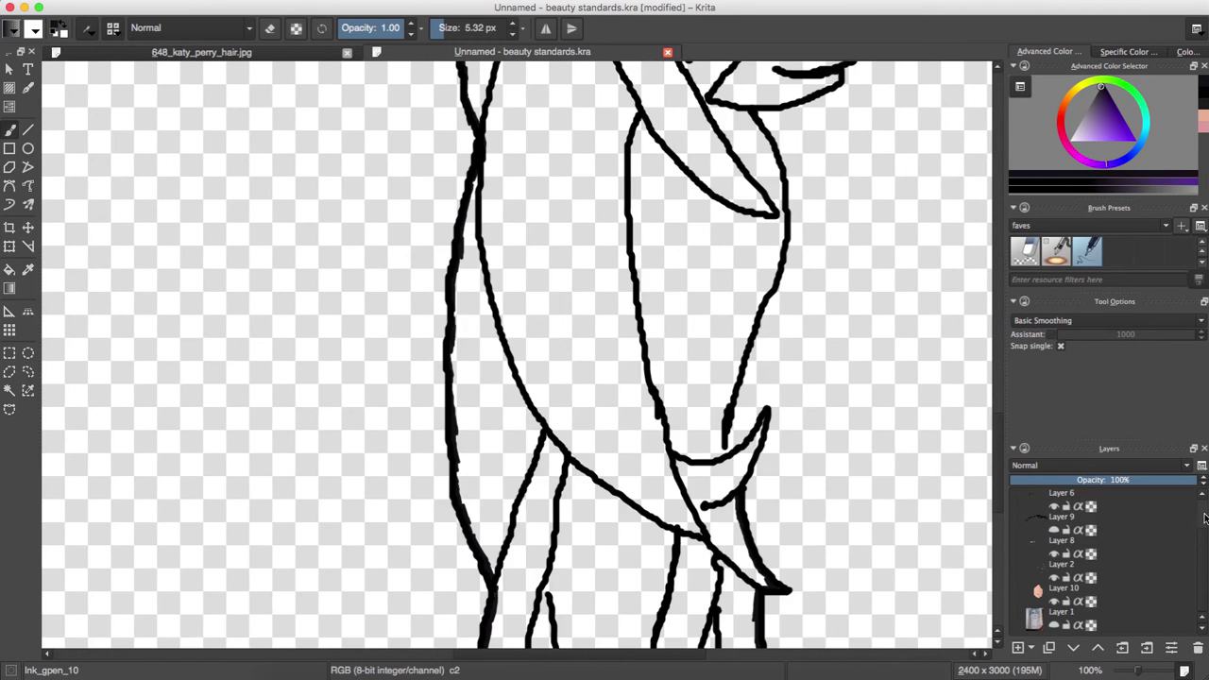
- Trace the braid's outer edge and wisps in near-black purple on Layer 10, from the lower end up to the crown
scroll(784, 234, up, 5)
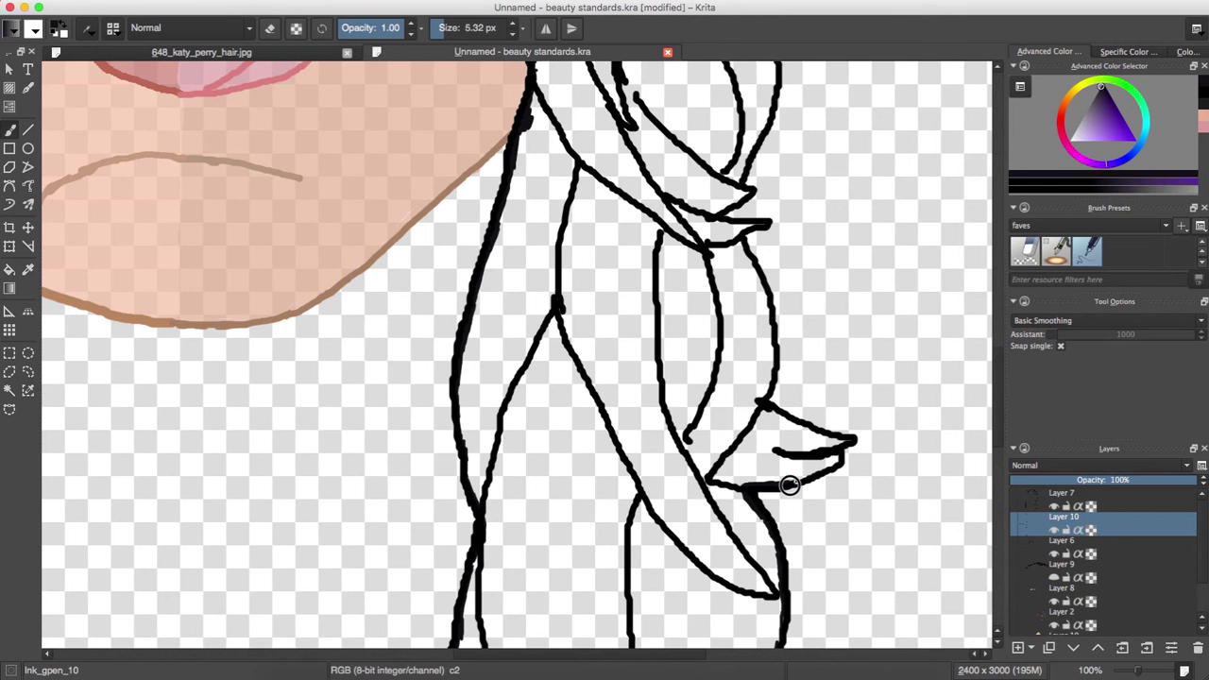
scroll(754, 249, up, 3)
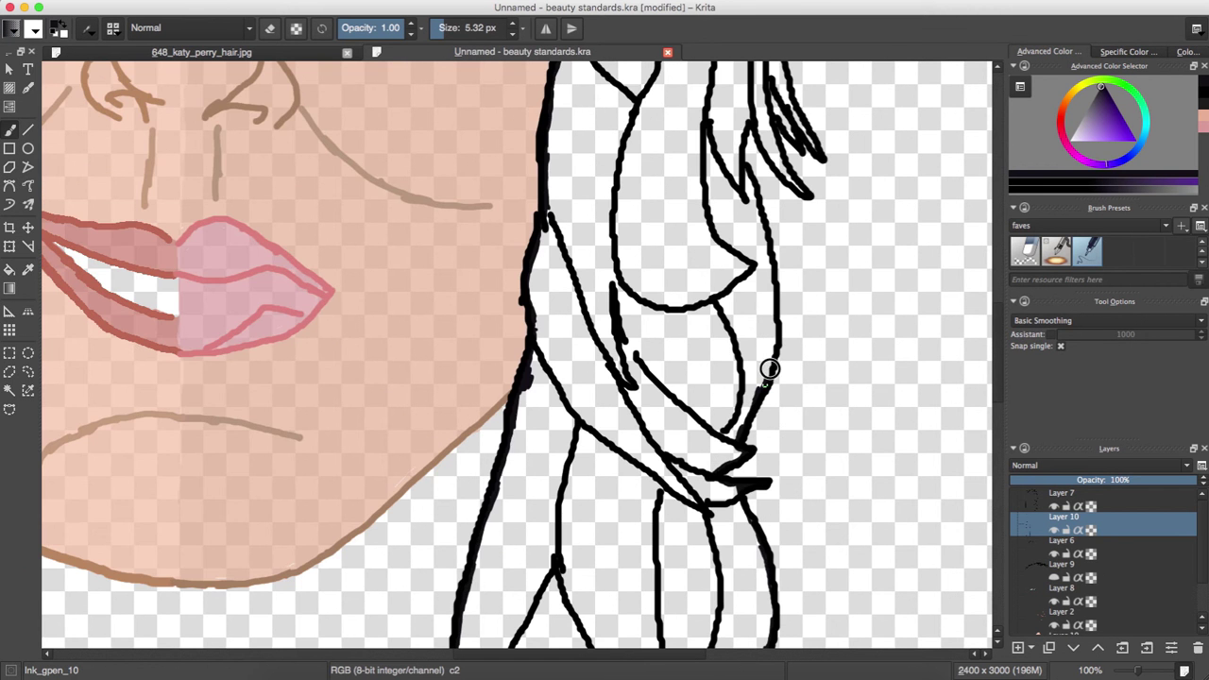
scroll(774, 110, up, 5)
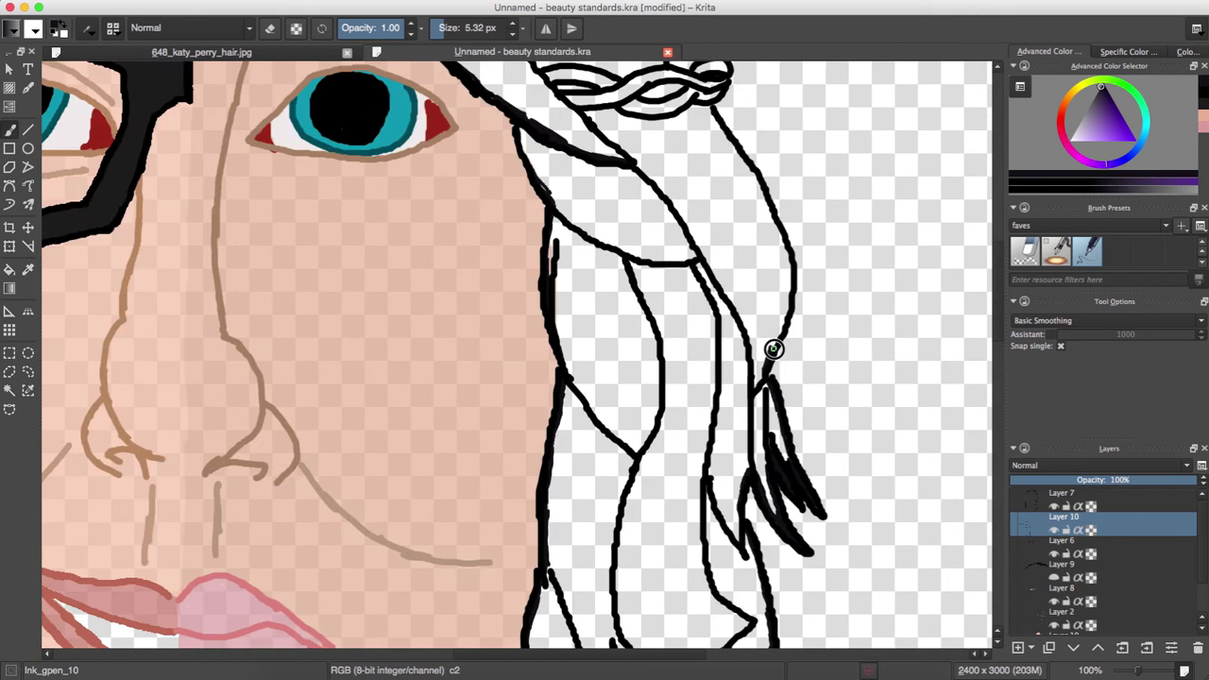
scroll(709, 107, up, 5)
scroll(713, 338, up, 5)
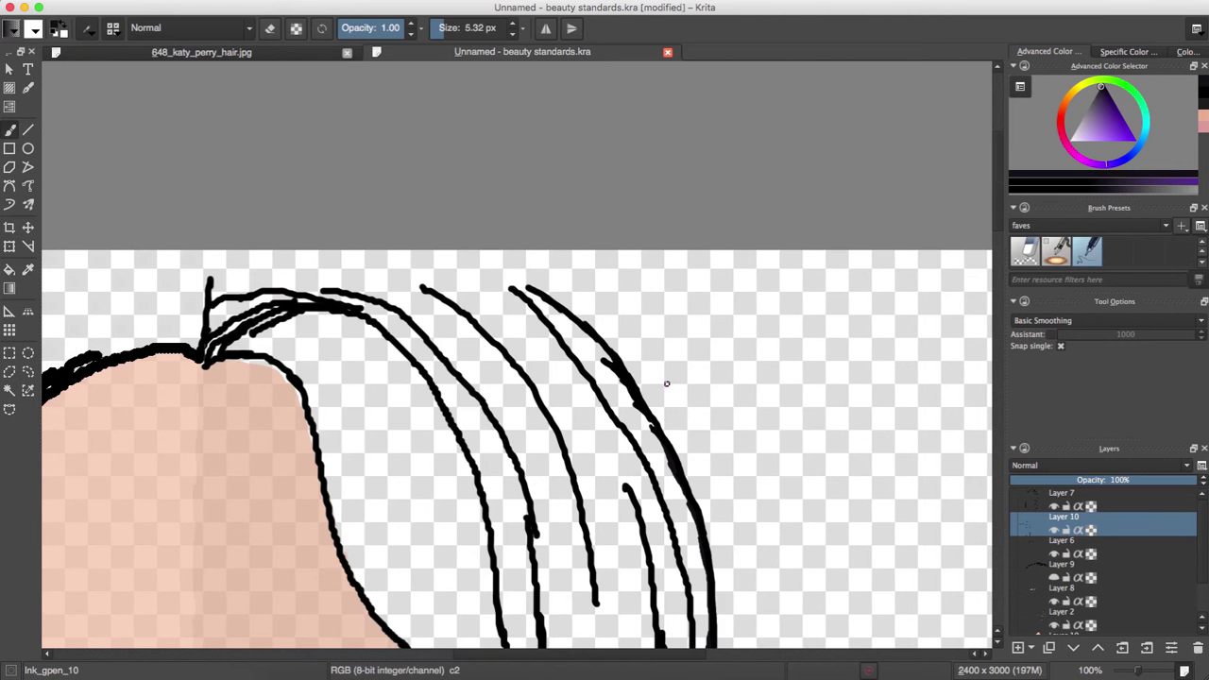
- Close the crown outline at the face's centre line and fill the braided hair with near-black purple on Layer 10
drag(527, 285, 272, 282)
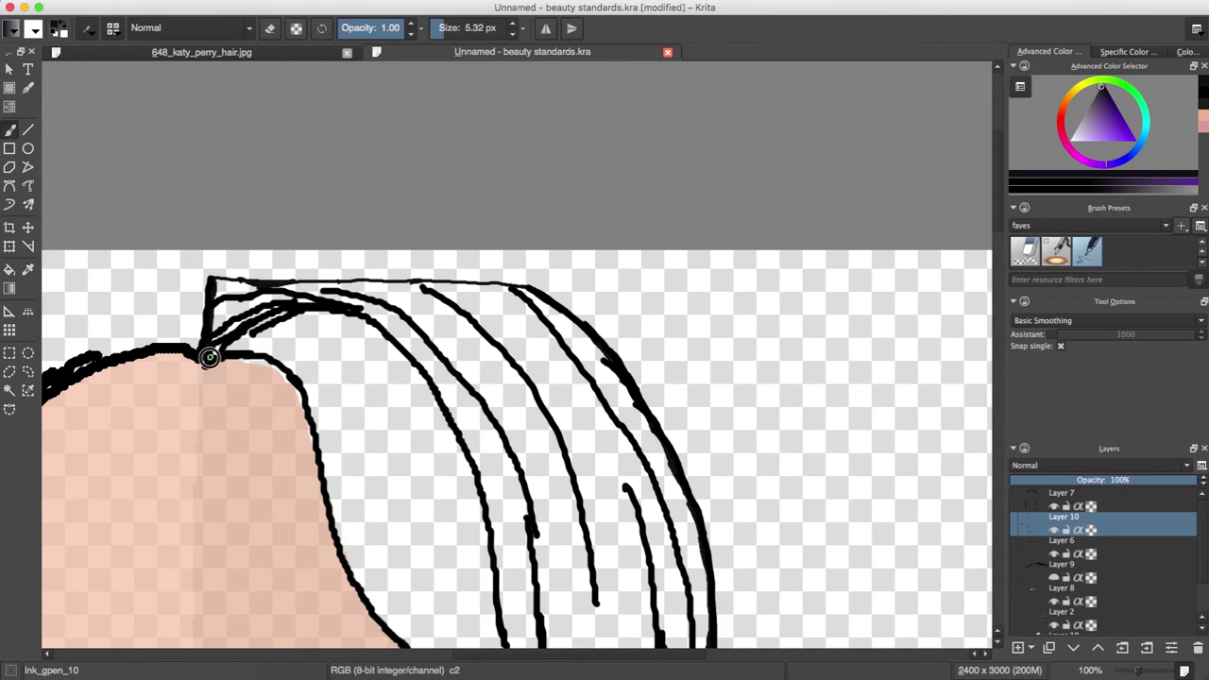
mouse_move(209, 357)
mouse_down()
mouse_move(289, 378)
mouse_move(311, 451)
mouse_up()
scroll(342, 302, down, 4)
key(ctrl+shift+0)
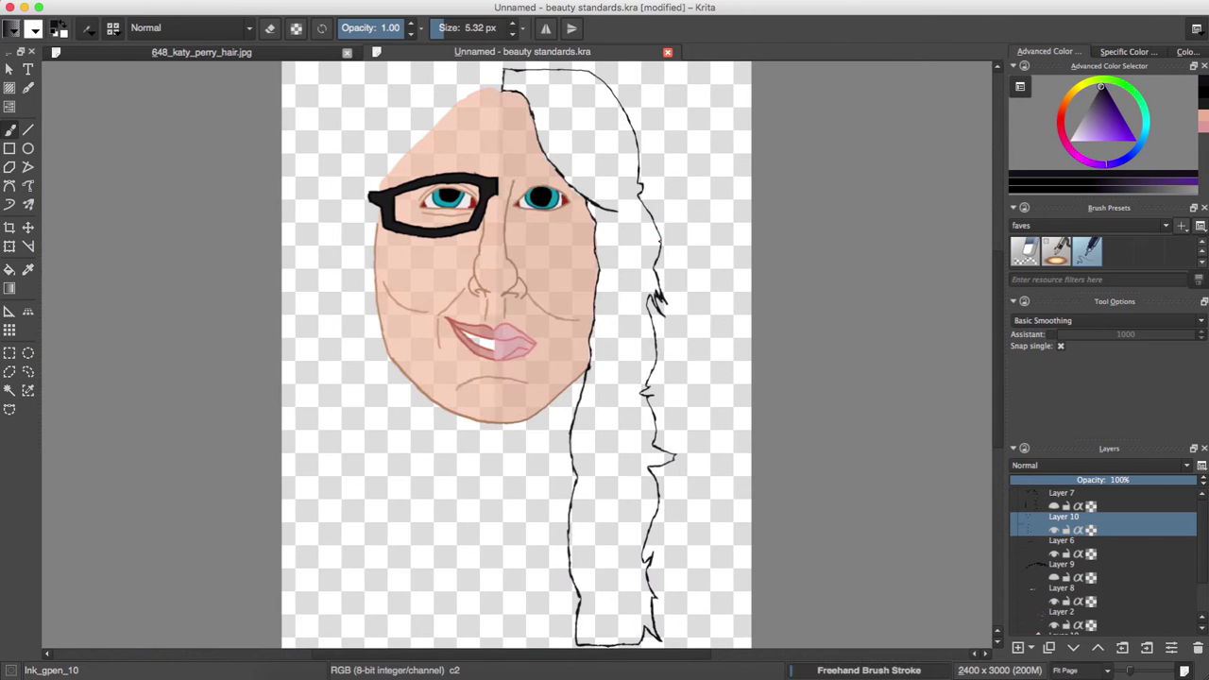
key(f)
click(614, 378)
click(539, 284)
- Hide the glasses, eyebrow, eye and facial line layers, keeping the skin layer visible beneath the hair
click(1055, 624)
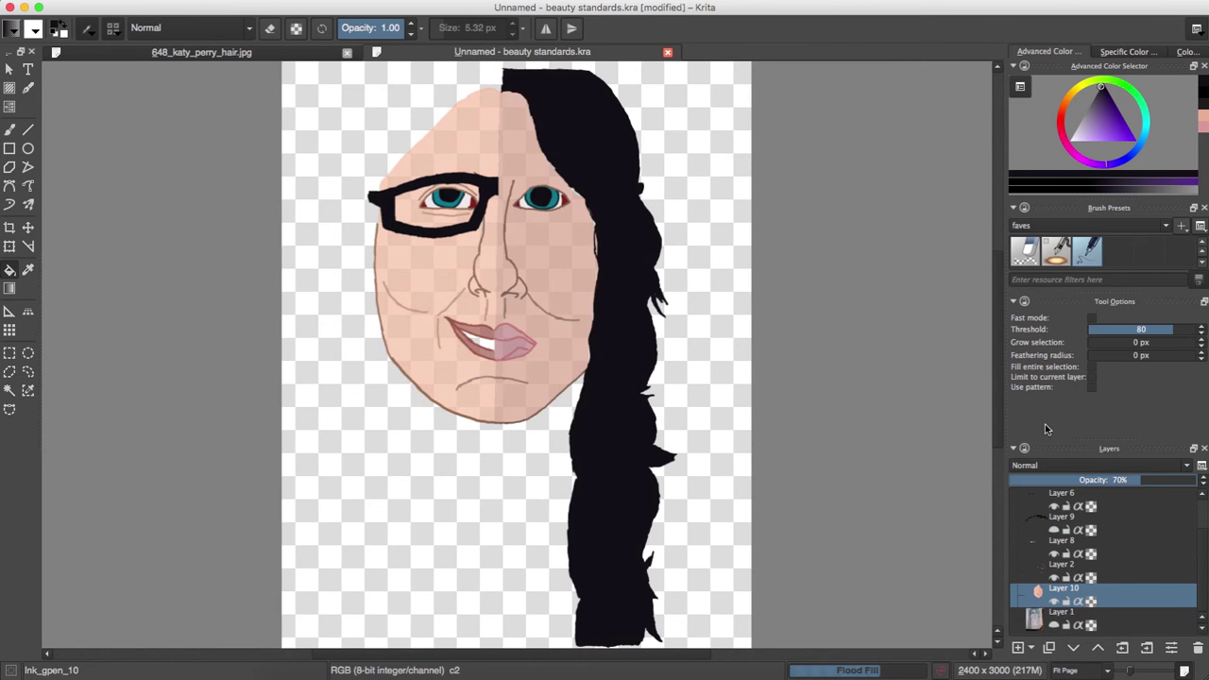
click(1055, 601)
click(1054, 577)
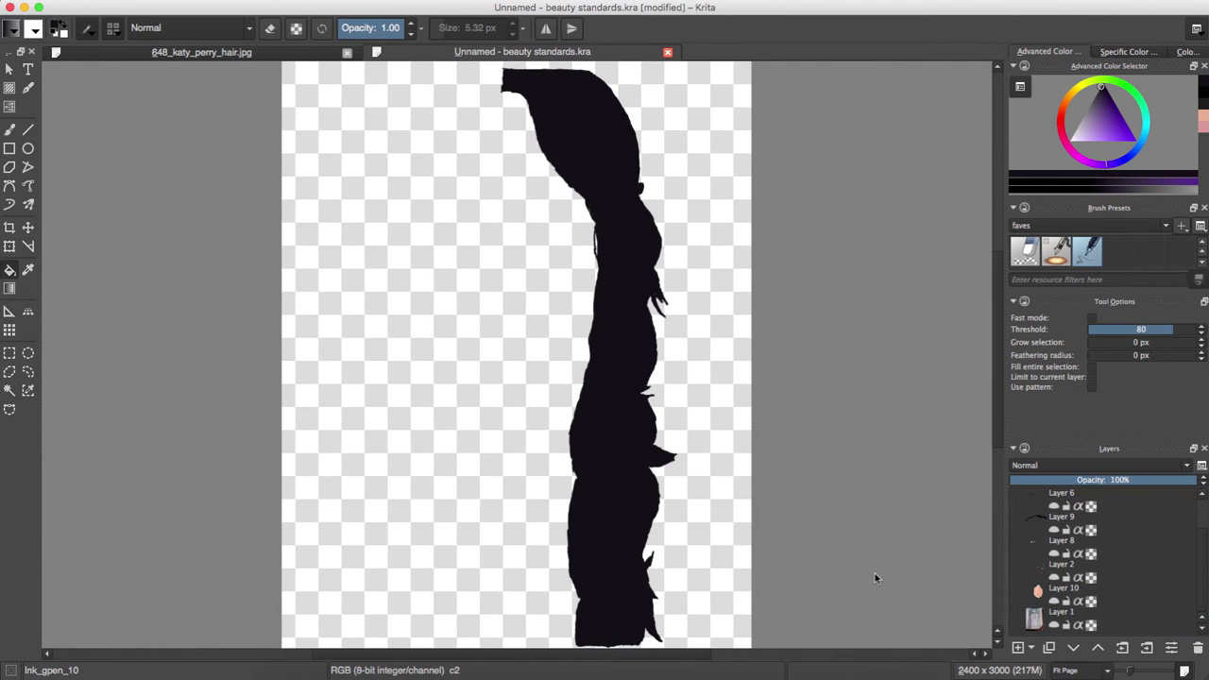
click(1055, 601)
click(1054, 530)
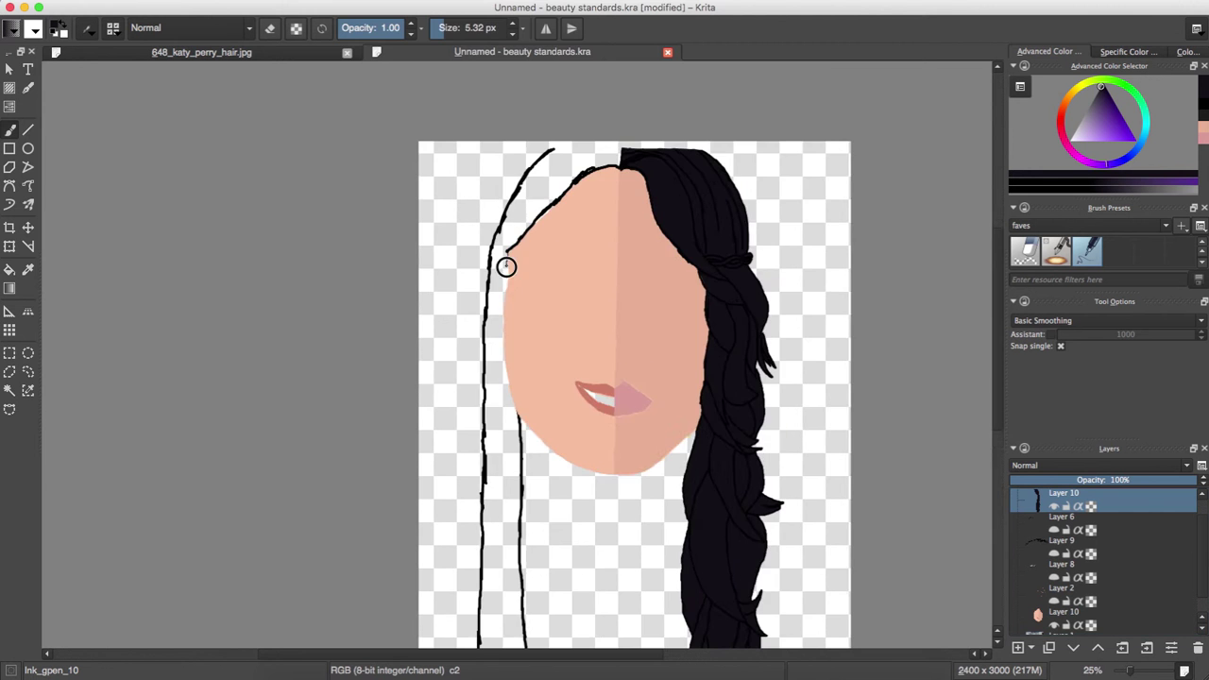
- Outline the straight hair's inner edge and crown in near-black on Layer 10, enlarging the brush to 11.32 px to thicken the lines
scroll(506, 267, up, 3)
key(bracketright)
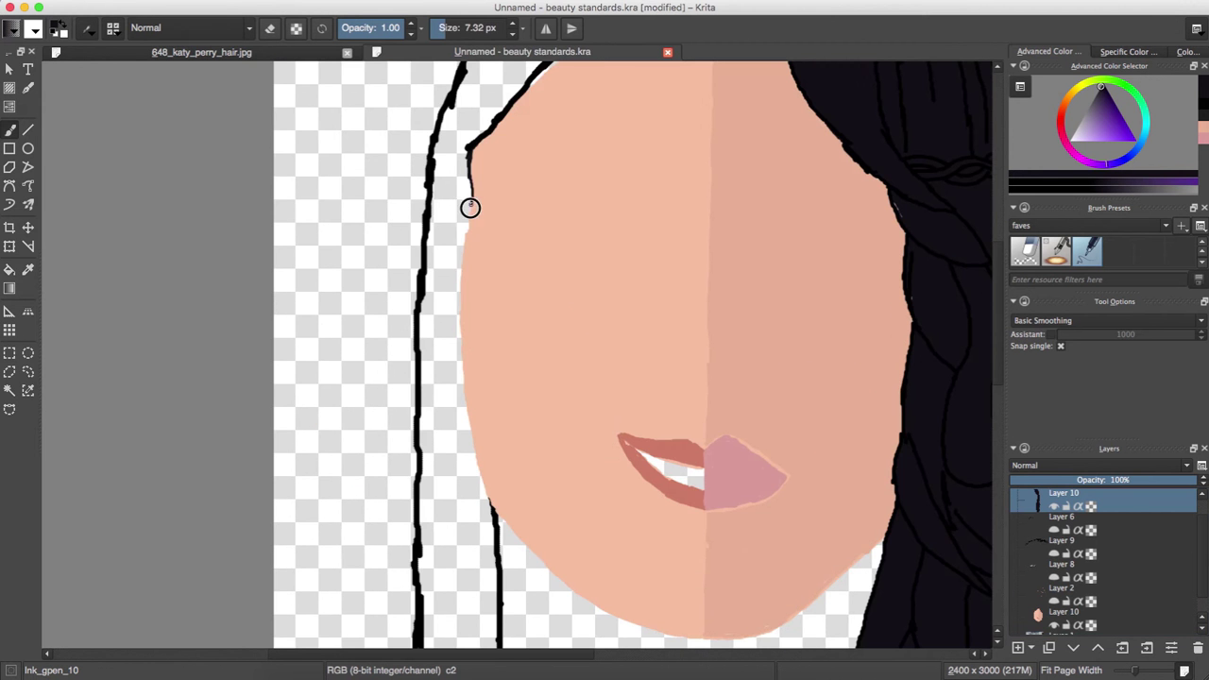
scroll(470, 427, up, 3)
key(bracketright)
key(bracketright)
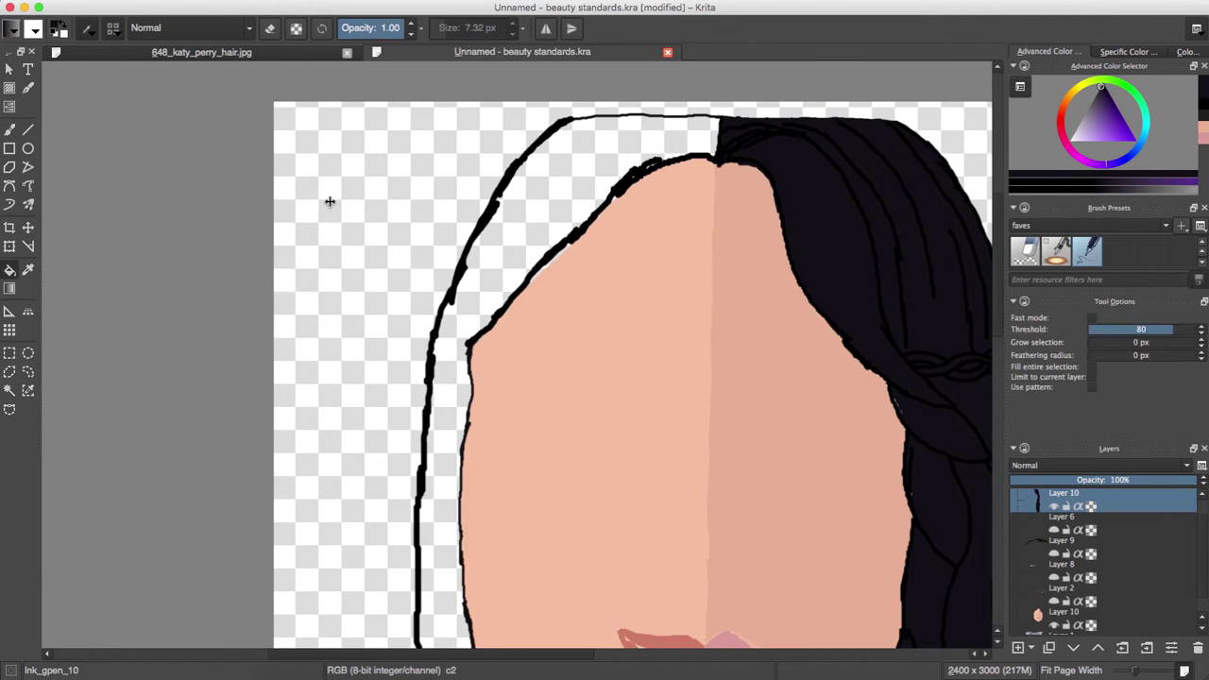
drag(473, 342, 516, 292)
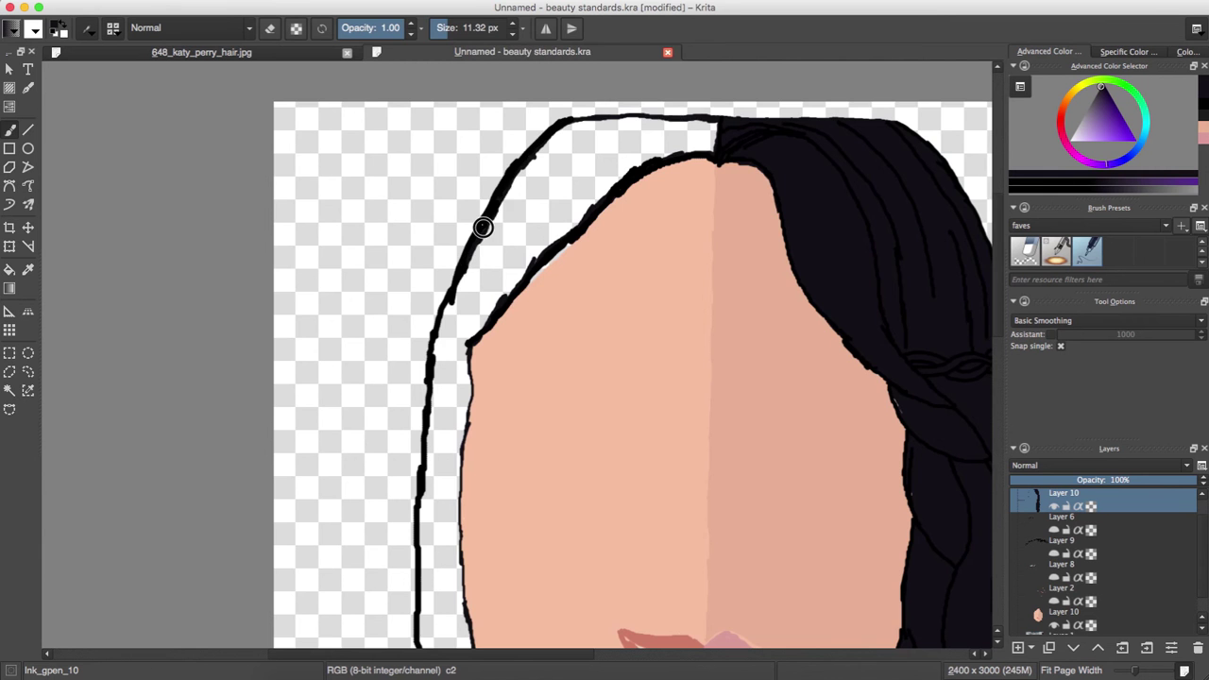
- Thicken the straight hair's outer edge down to the bottom of the canvas with the 11.32 px brush
scroll(430, 423, down, 3)
drag(420, 397, 421, 534)
scroll(422, 534, down, 2)
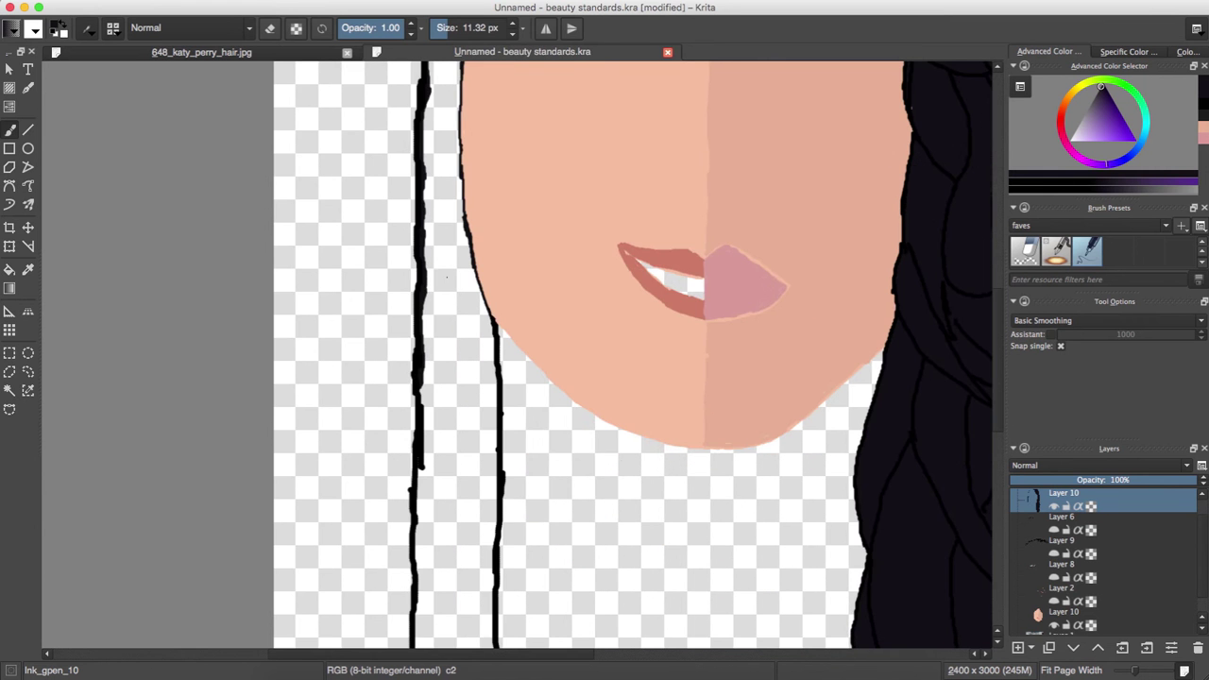
drag(421, 461, 420, 511)
scroll(420, 510, down, 3)
drag(416, 421, 409, 553)
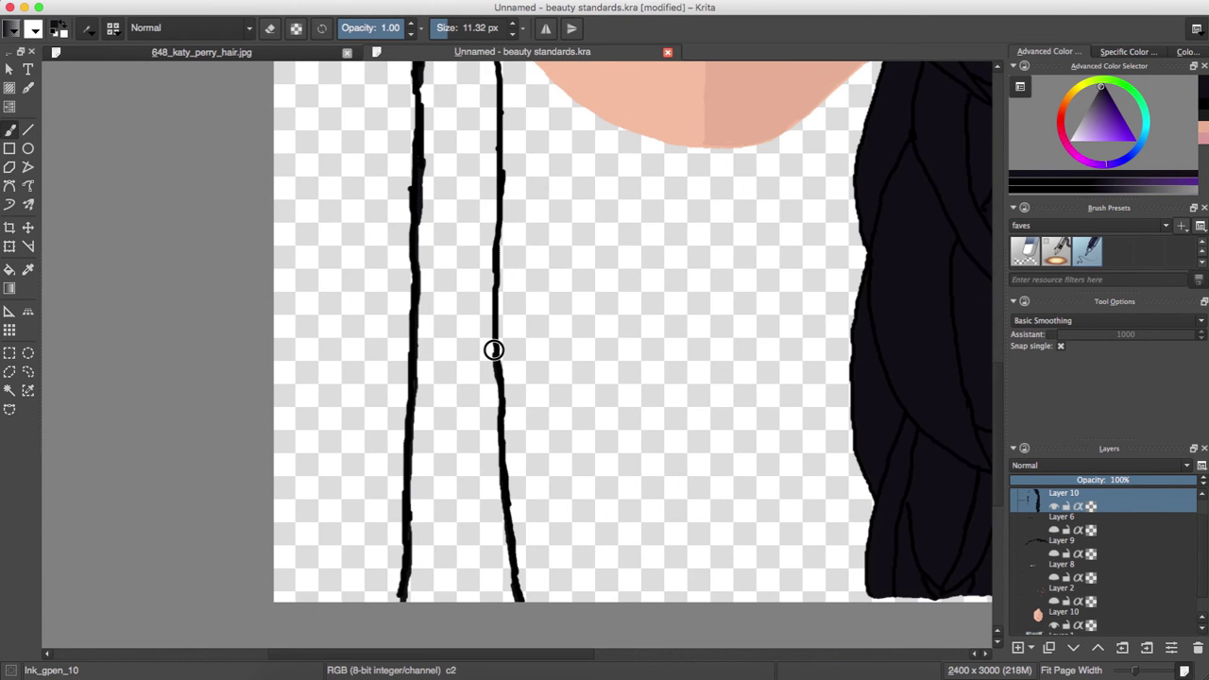
- Thicken the straight hair's inner edge up to the jaw and fill the section with near-black purple on Layer 10
drag(493, 351, 507, 517)
drag(494, 202, 494, 400)
scroll(494, 359, up, 3)
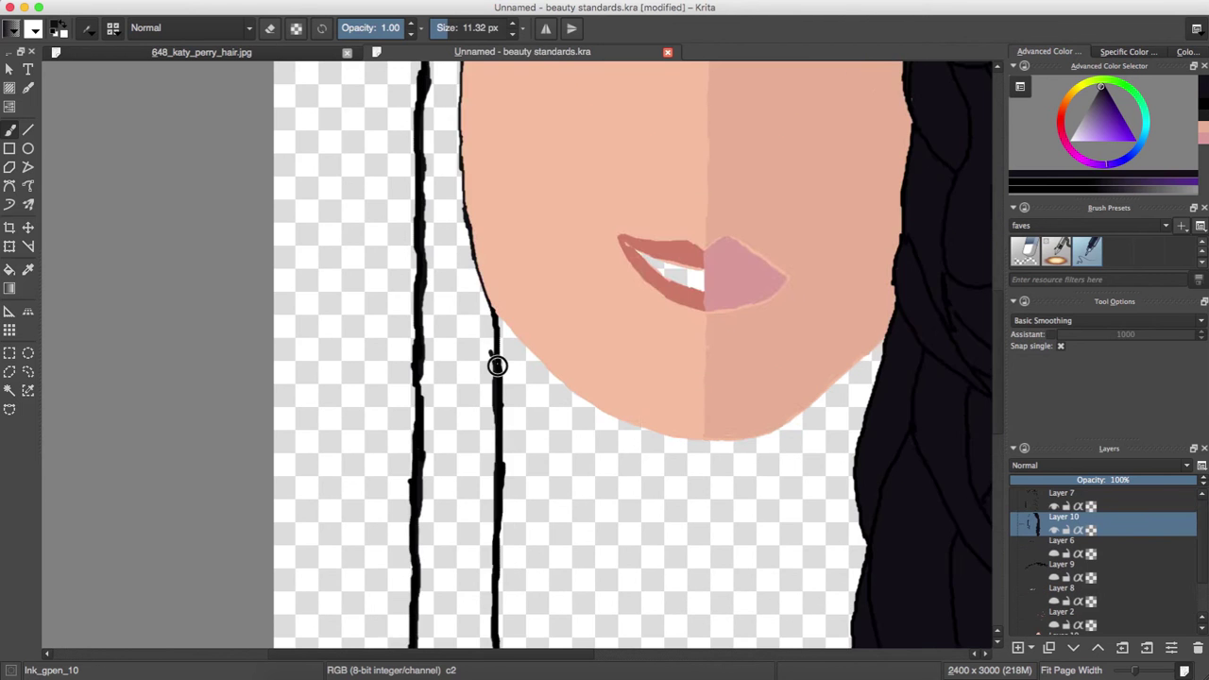
scroll(724, 403, up, 4)
key(f)
click(560, 439)
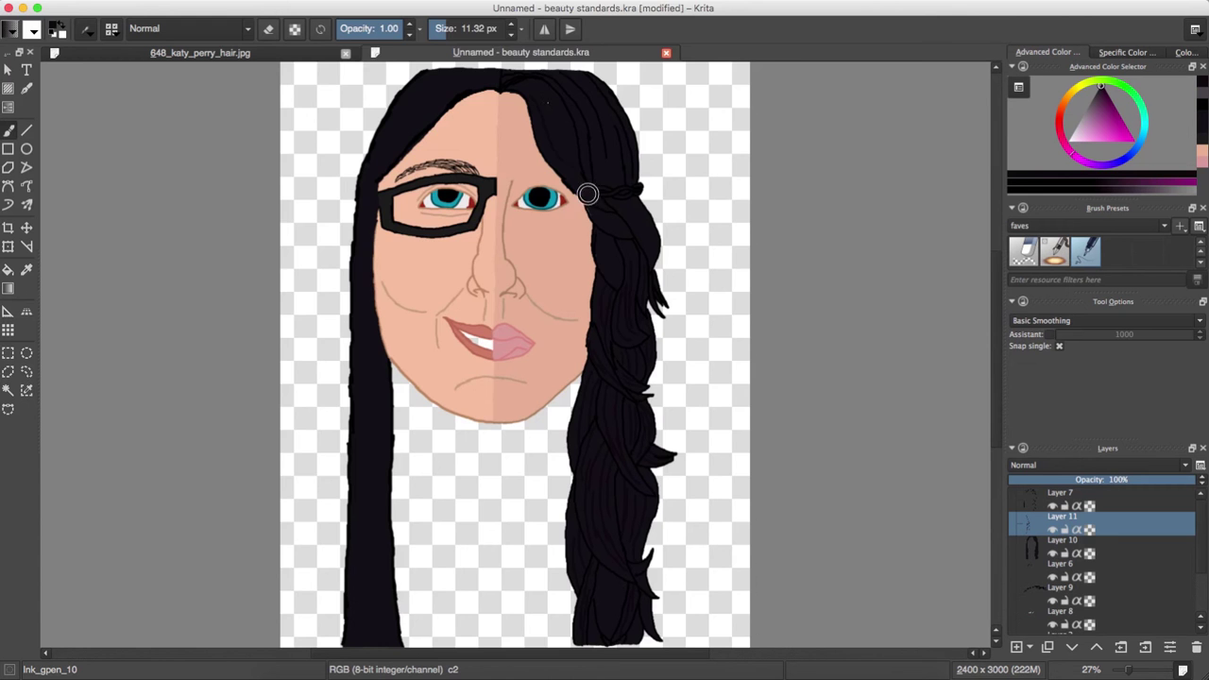
- Add fine dark purple strand lines to both hair sections on Layer 11 with a 7.32 px brush and save the drawing
scroll(587, 194, up, 6)
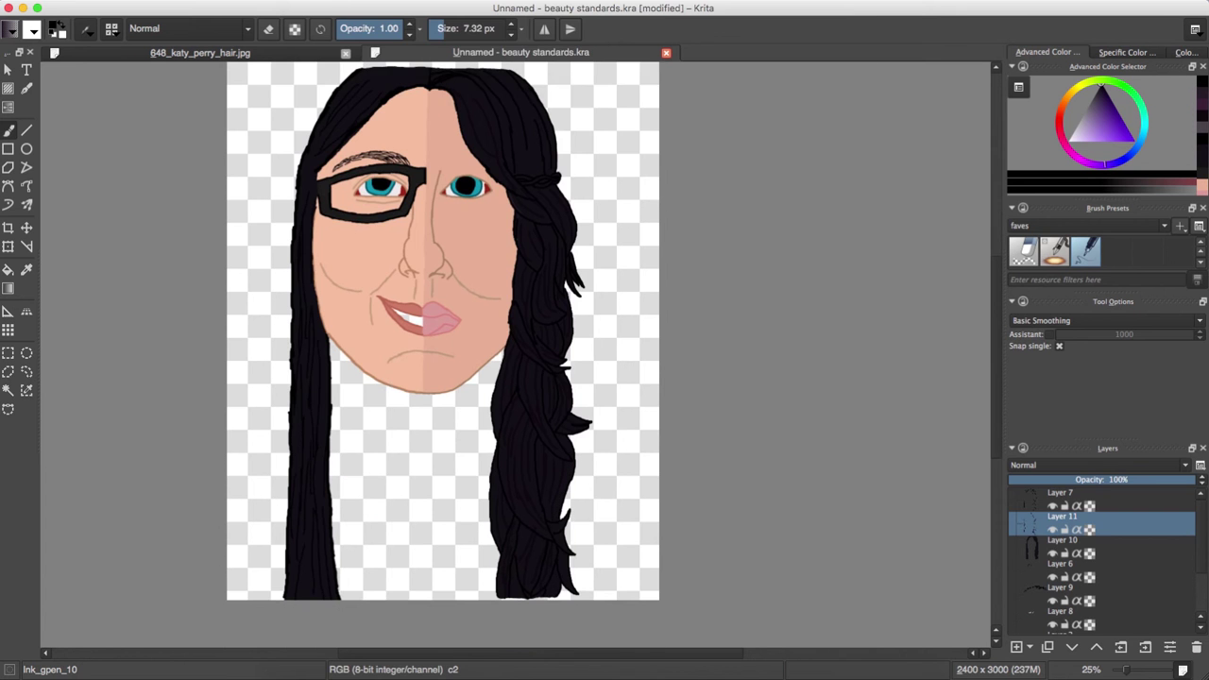
key(e)
key(Page_Down)
key(ctrl+s)
- Duplicate the eyebrow on Layer 9, mirror the copy, position it above the eye without glasses and save the drawing
drag(1063, 548, 1129, 555)
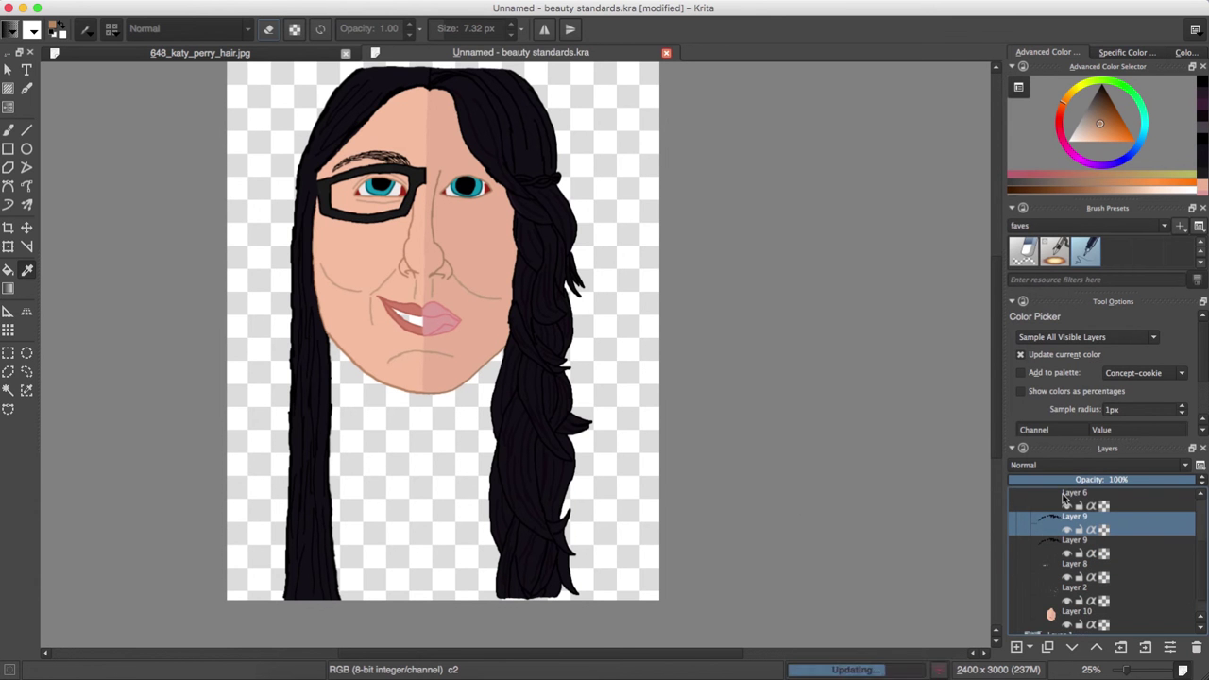
right_click(1021, 521)
click(222, 0)
key(Escape)
key(t)
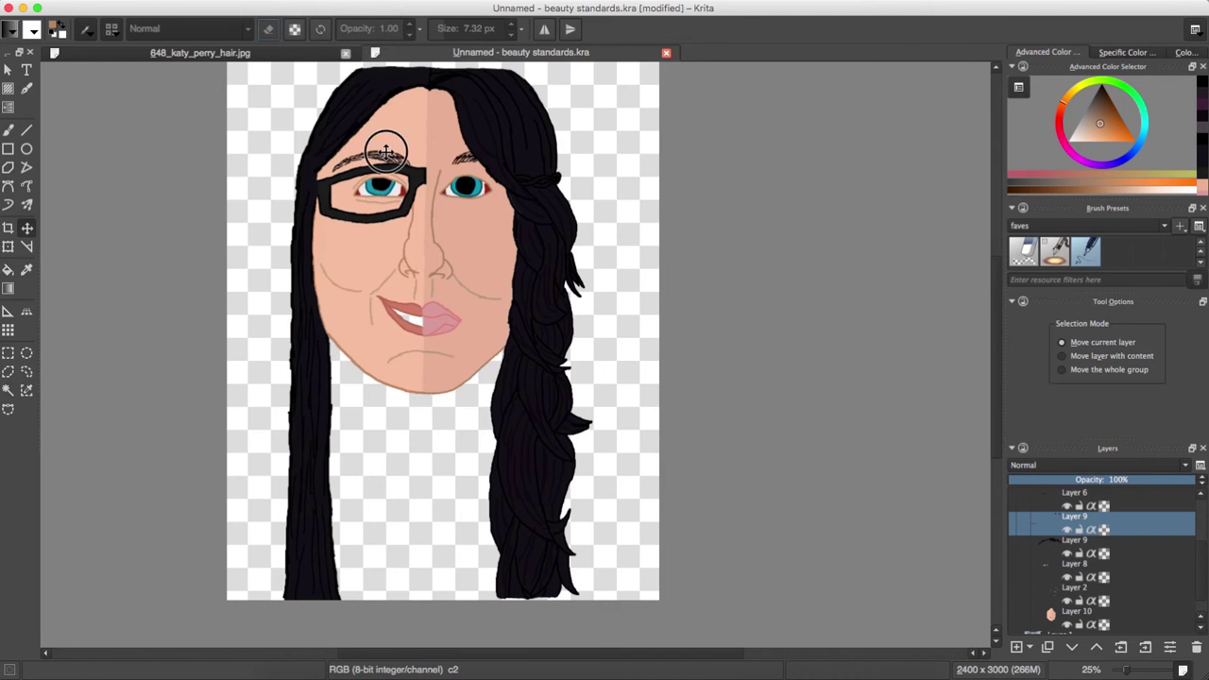
drag(462, 159, 513, 156)
key(ctrl+s)
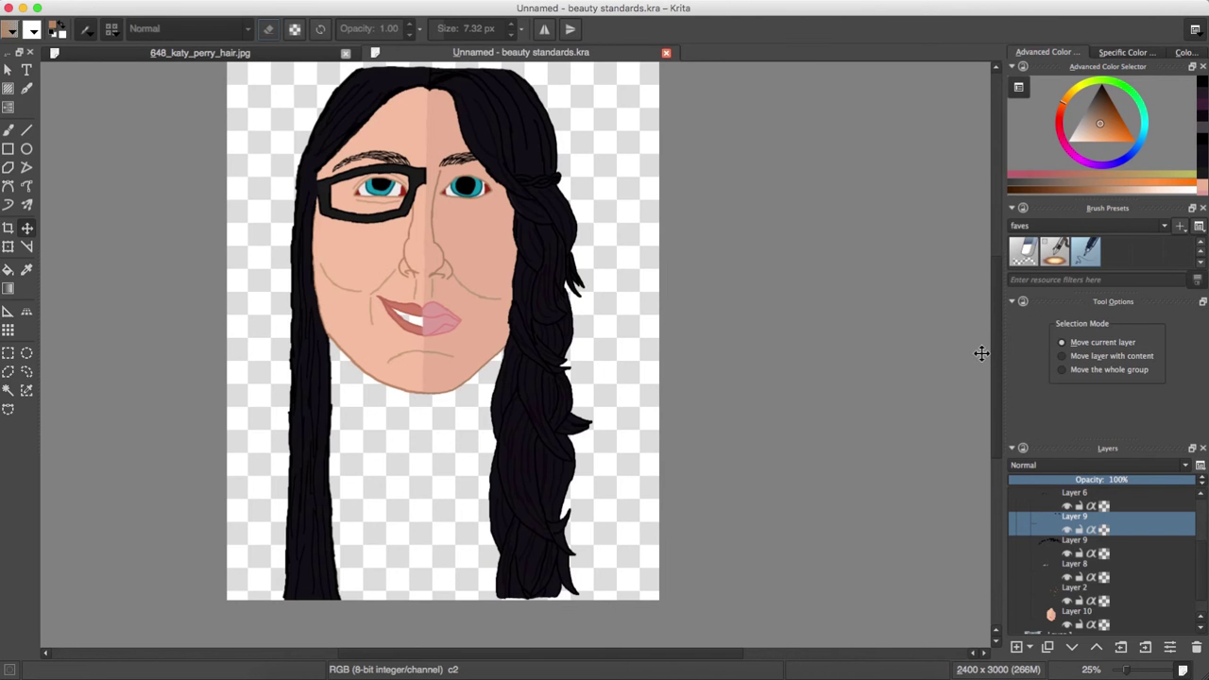
- Sample the dark brown eyebrow colour from the 648_katy_perry_hair.jpg reference photo and return to the portrait
key(p)
scroll(926, 335, up, 5)
key(ctrl+Tab)
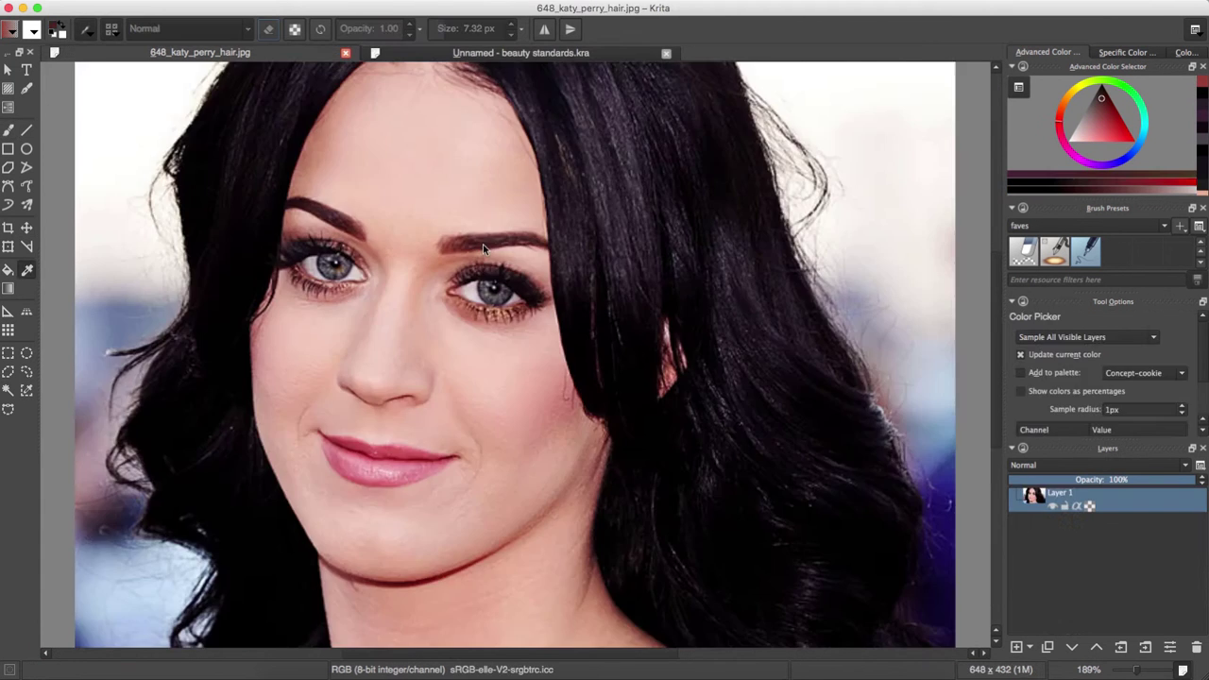
click(483, 248)
key(ctrl+Tab)
- Paint the braided side's eyebrow with the sampled brown on Layer 13 and lower that layer's opacity to just over half
key(b)
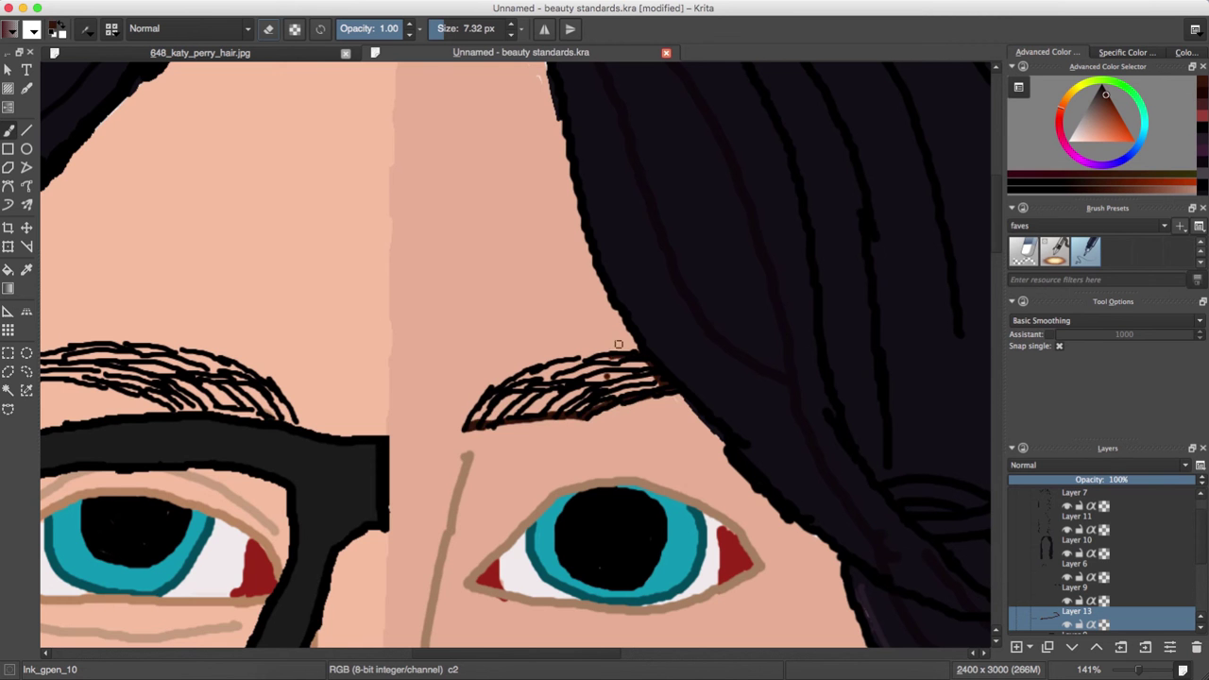
click(1114, 481)
key(2)
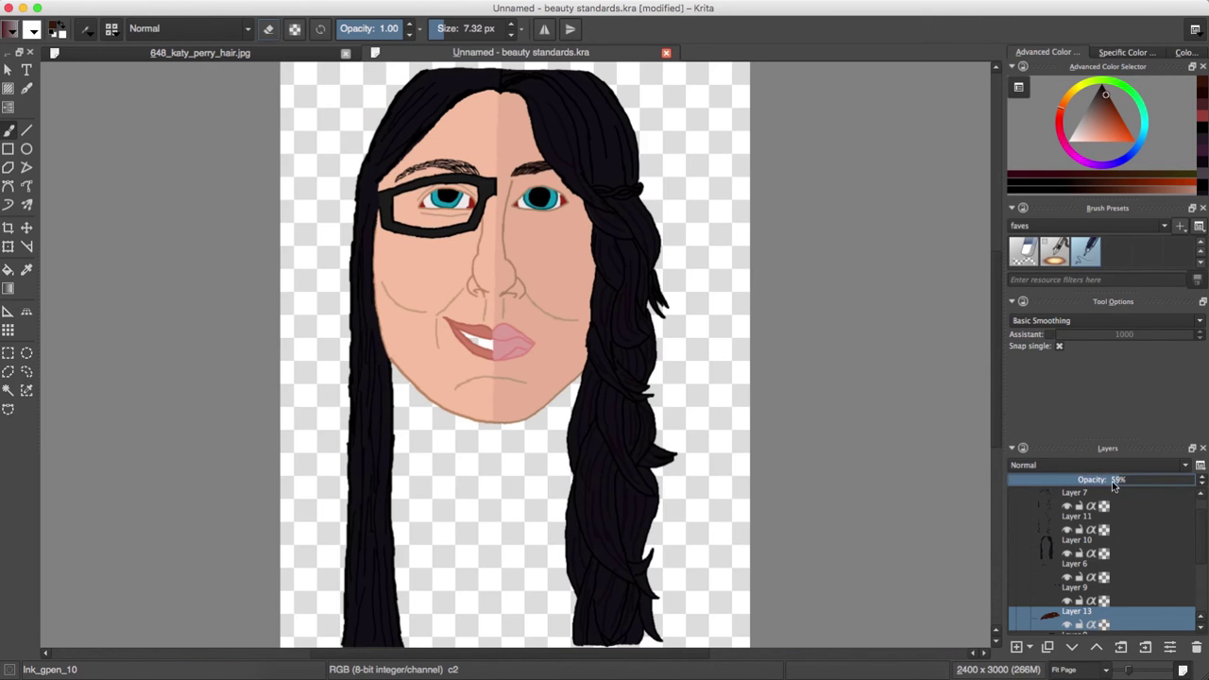
- Draw short beige divider lines between the teeth of the open smile on a new layer
click(1017, 647)
key(ctrl+Tab)
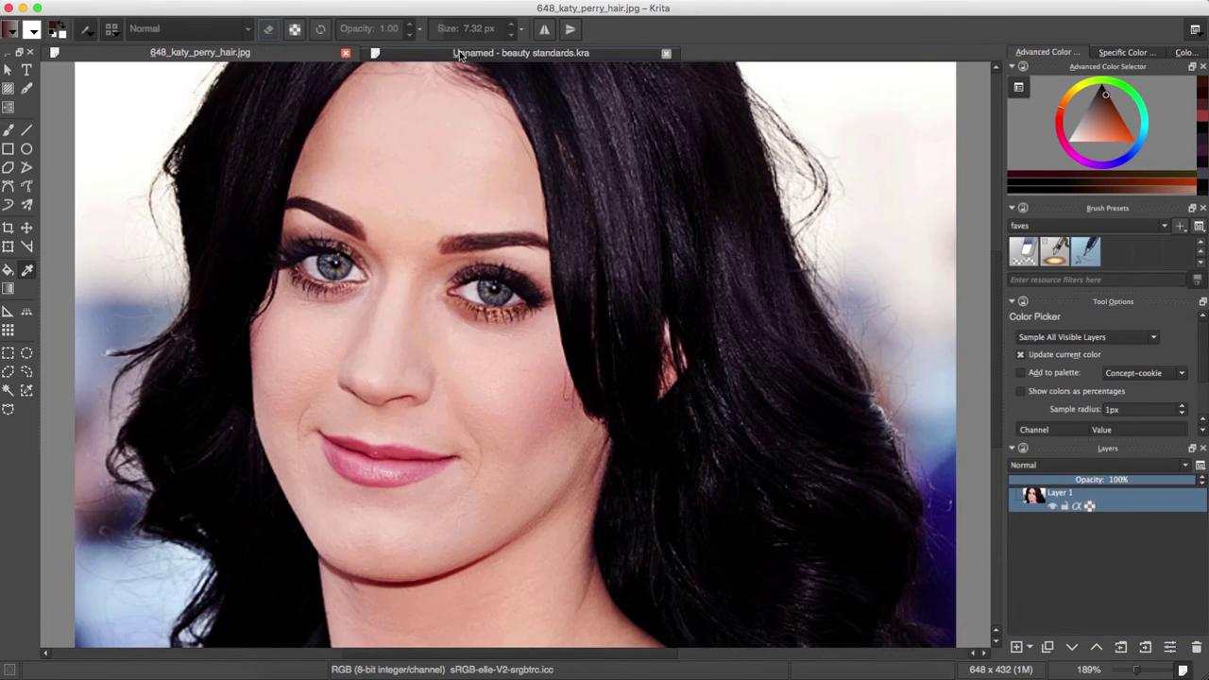
key(ctrl+Tab)
key(1)
drag(1097, 104, 1074, 136)
mouse_move(397, 295)
mouse_down()
mouse_move(393, 321)
mouse_move(430, 333)
mouse_up()
- Add Layer 15 beneath the tooth divider lines on Layer 14 and fill the teeth with off-white
click(1017, 647)
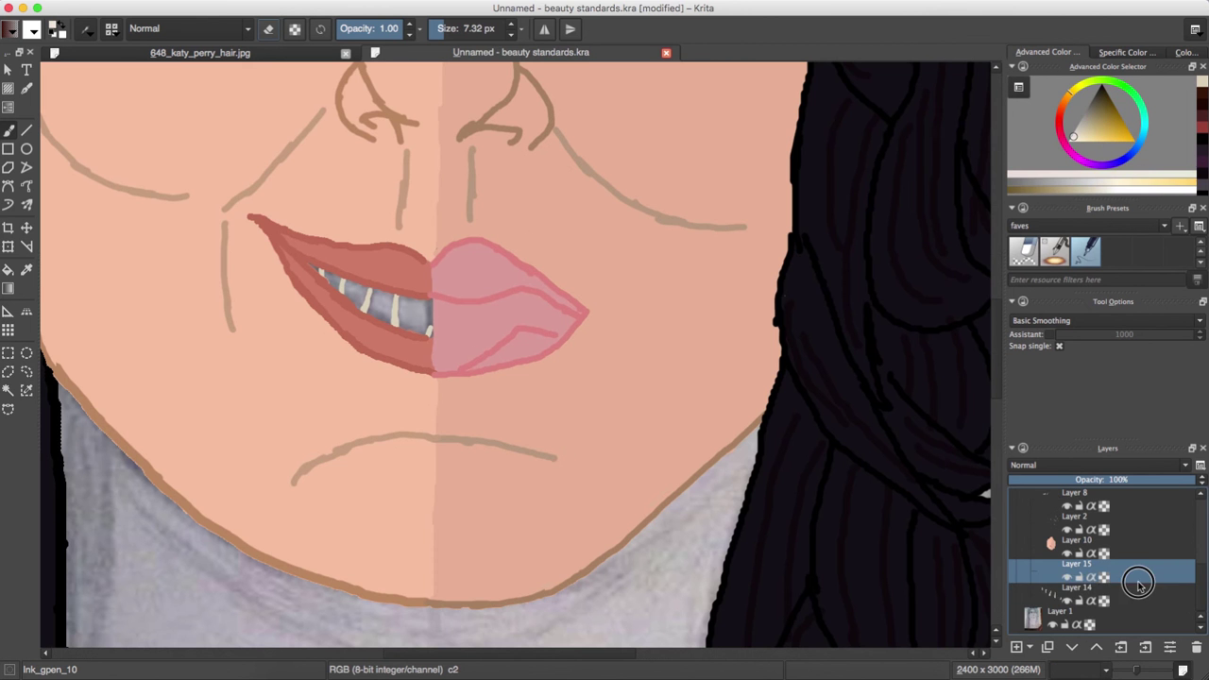
drag(1134, 571, 1134, 595)
drag(403, 299, 430, 335)
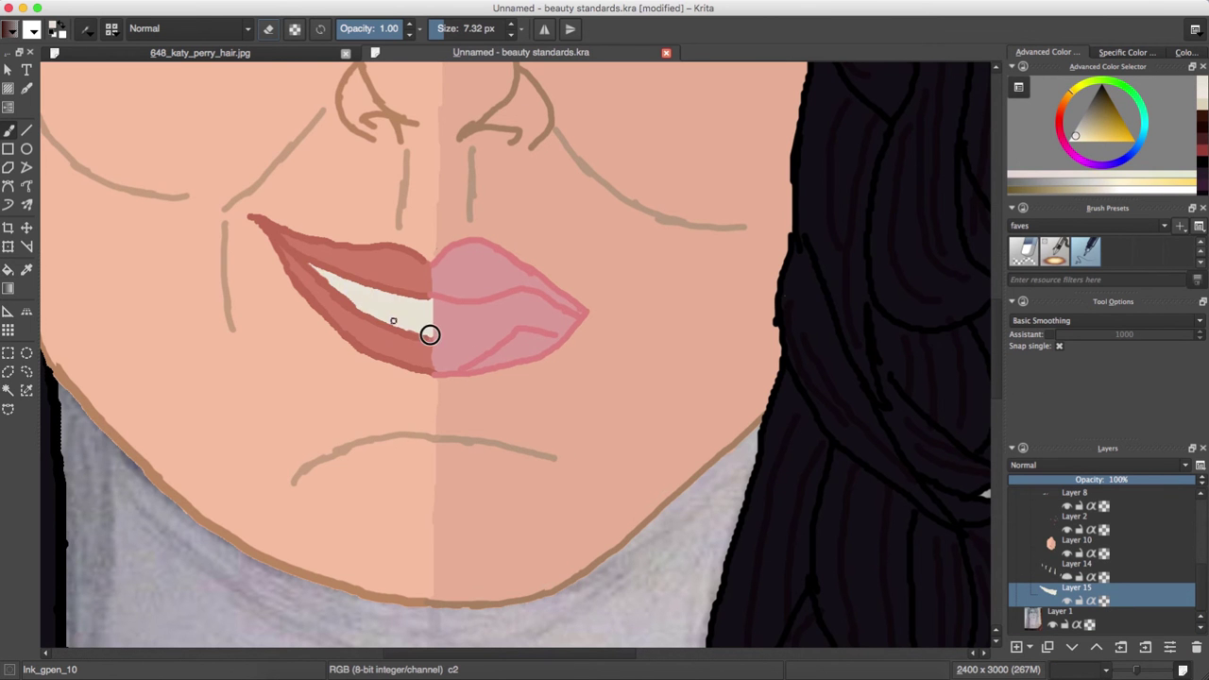
- Touch up the lip outline on Layer 2 and the lip fill on Layer 10 where the mouth's two halves meet
ctrl+click(502, 350)
key(p)
key(Page_Up)
key(Page_Up)
key(Page_Up)
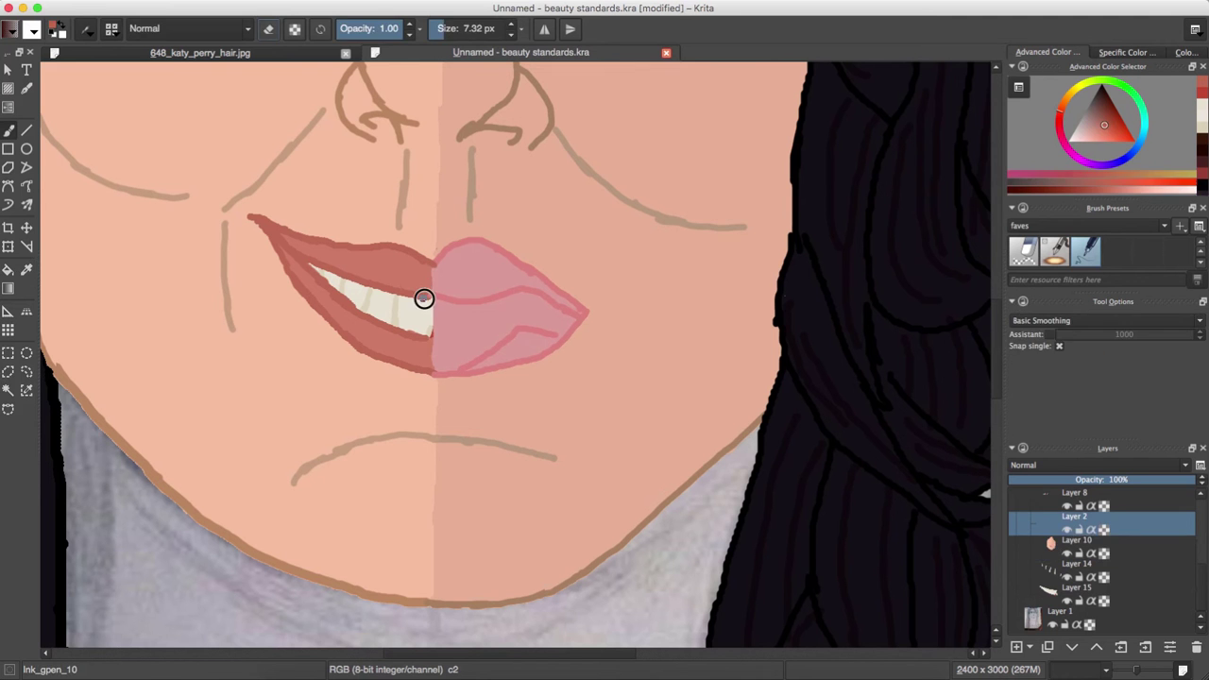
key(b)
key(e)
key(Page_Down)
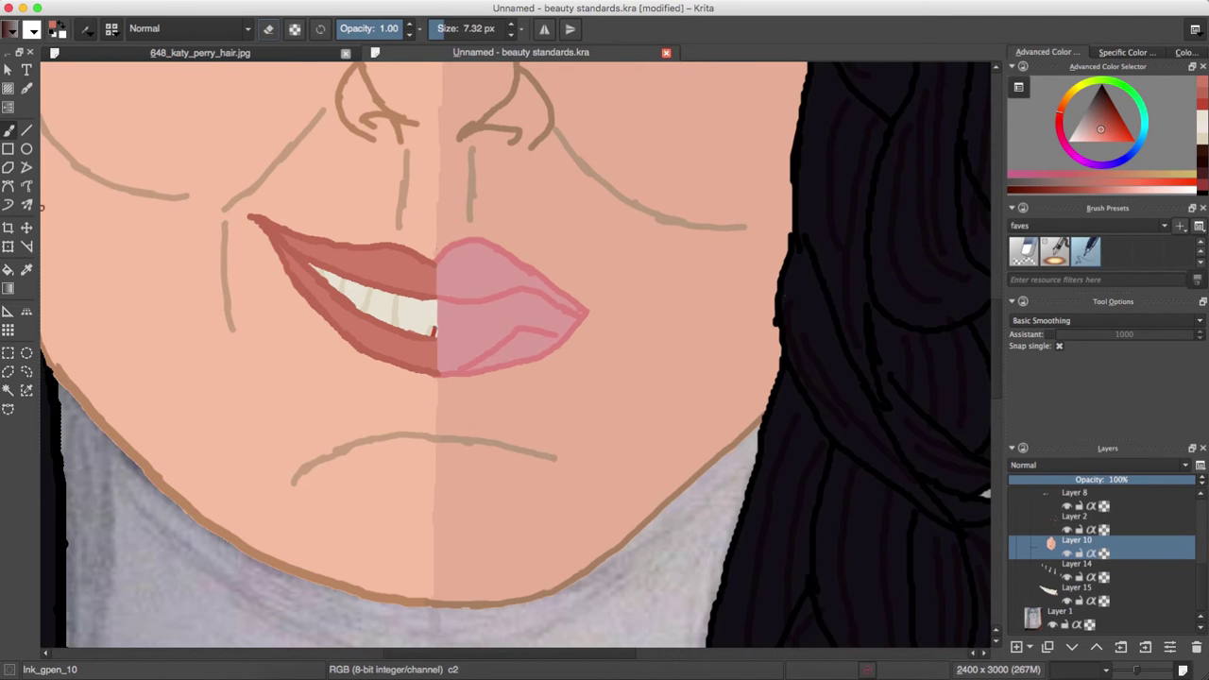
key(Page_Down)
key(Page_Down)
key(ctrl+shift+0)
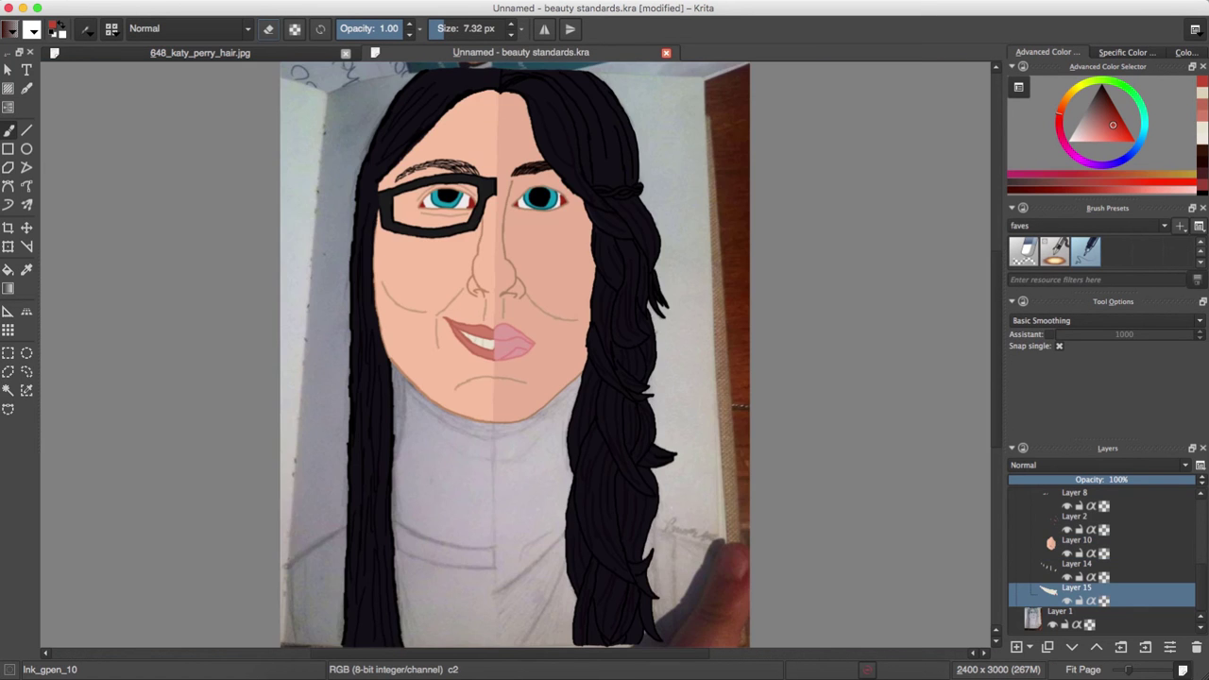
- On new Layer 16, trace the neck edge in brown, the T-shirt neckband and shoulder in dark red and the opposite collar in grey
key(Insert)
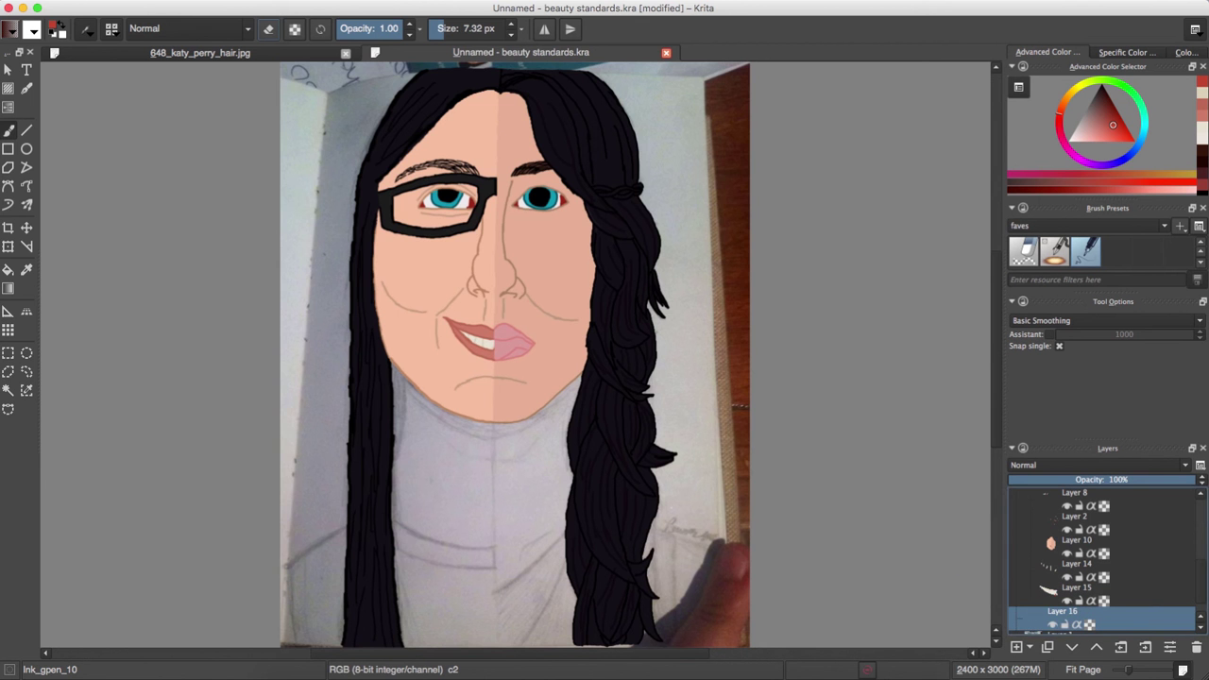
key(plus)
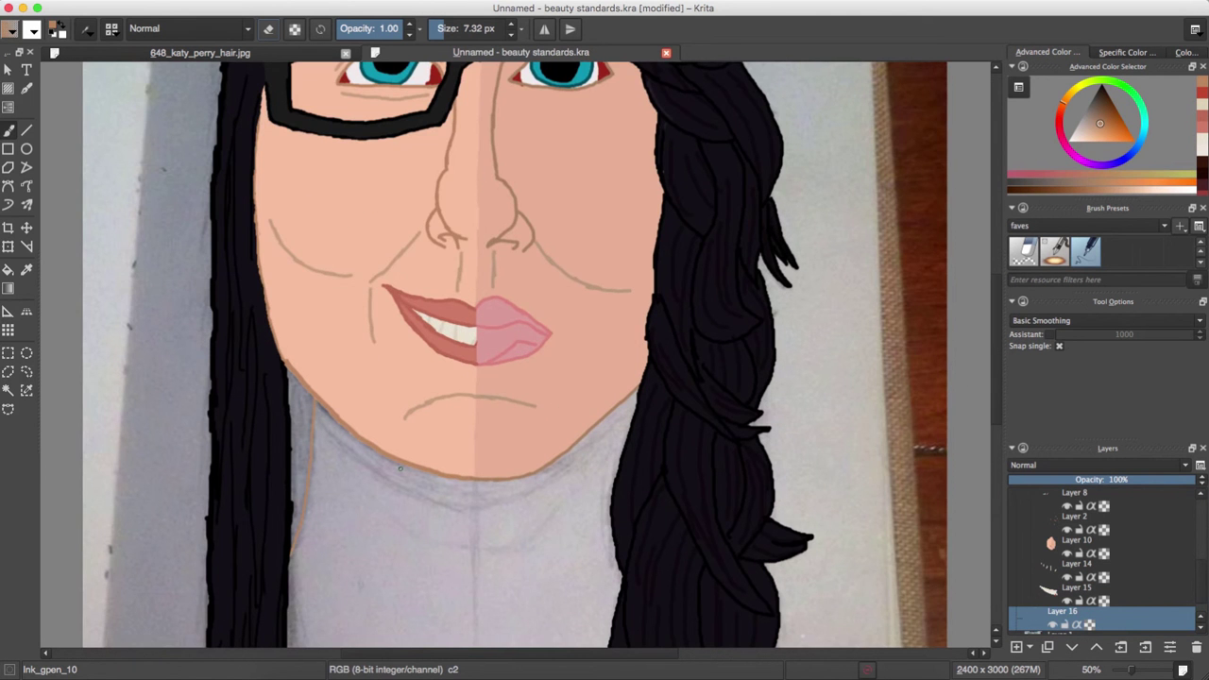
scroll(510, 378, down, 5)
click(1124, 122)
mouse_move(476, 408)
mouse_down()
mouse_move(292, 359)
mouse_move(83, 446)
mouse_up()
drag(293, 406, 446, 445)
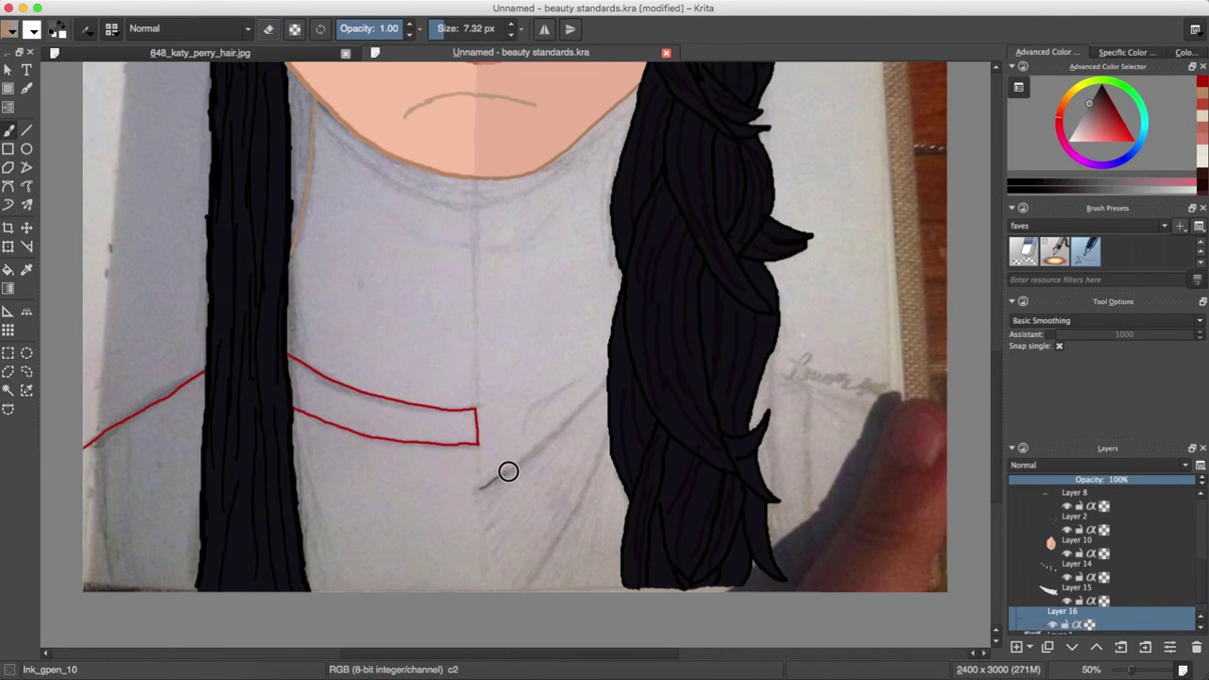
- Sample the light skin tone and paint the glasses side's neck on new Layer 17 inside a rectangular selection, erasing overflow past the outlines
scroll(523, 590, up, 3)
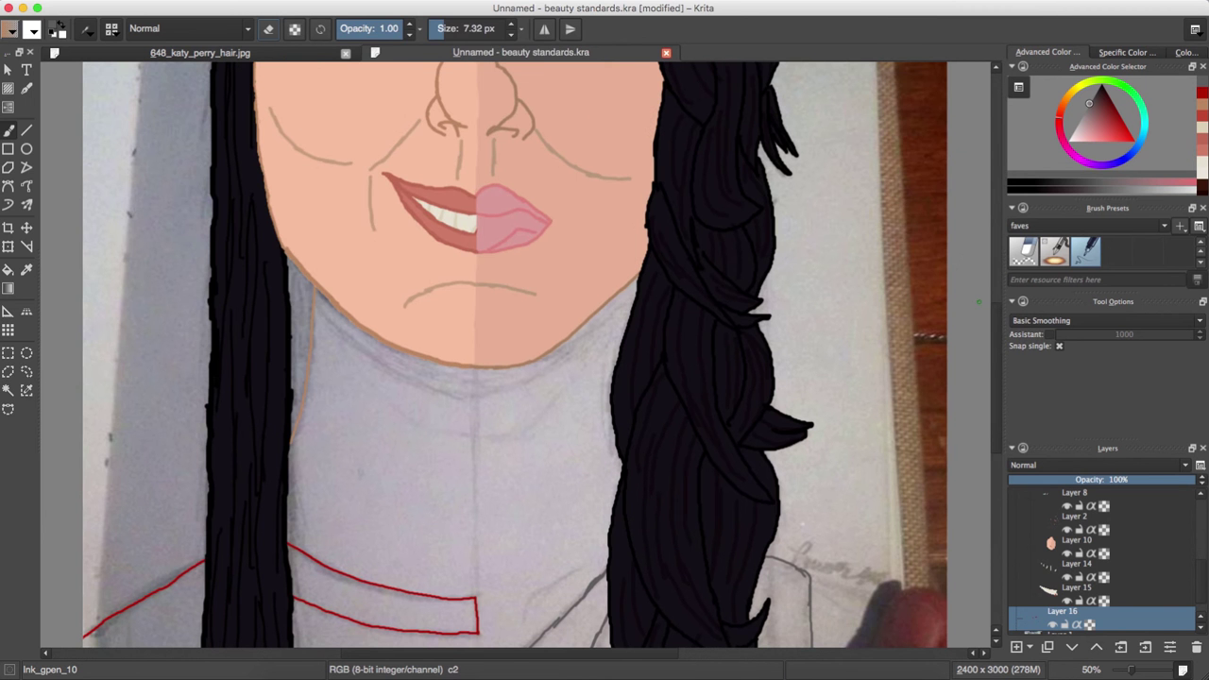
ctrl+click(473, 366)
key(Insert)
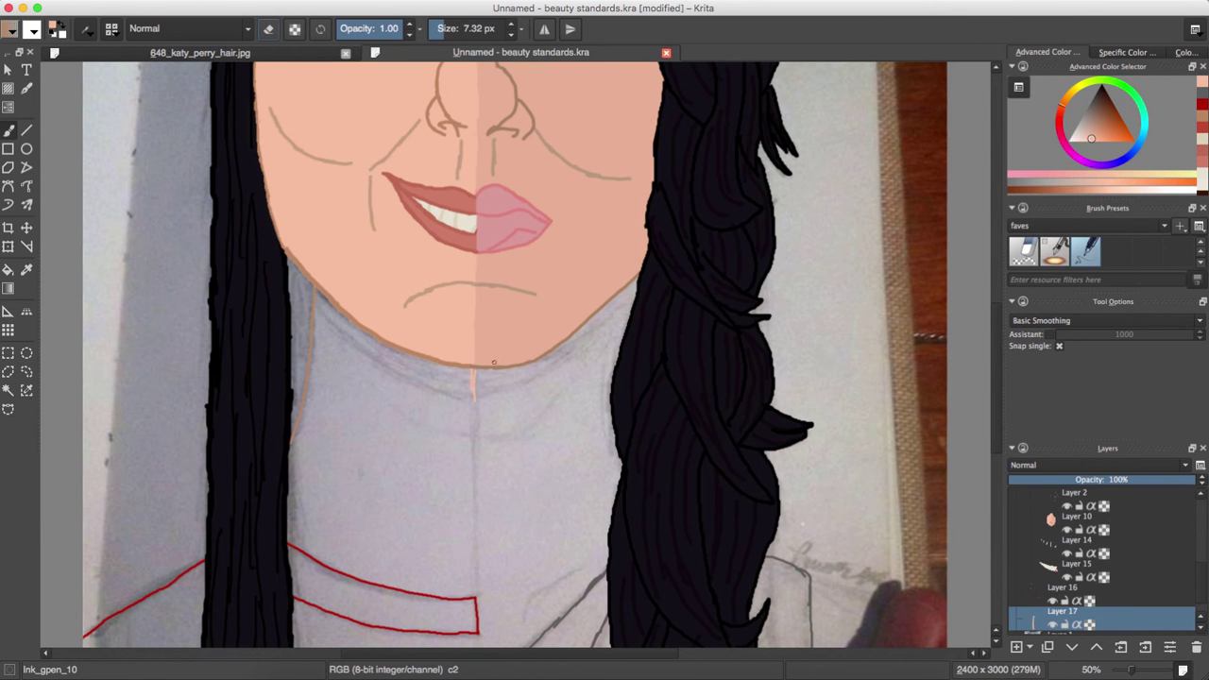
key(ctrl+r)
mouse_move(473, 368)
mouse_down()
mouse_move(467, 589)
mouse_move(281, 604)
mouse_up()
key(b)
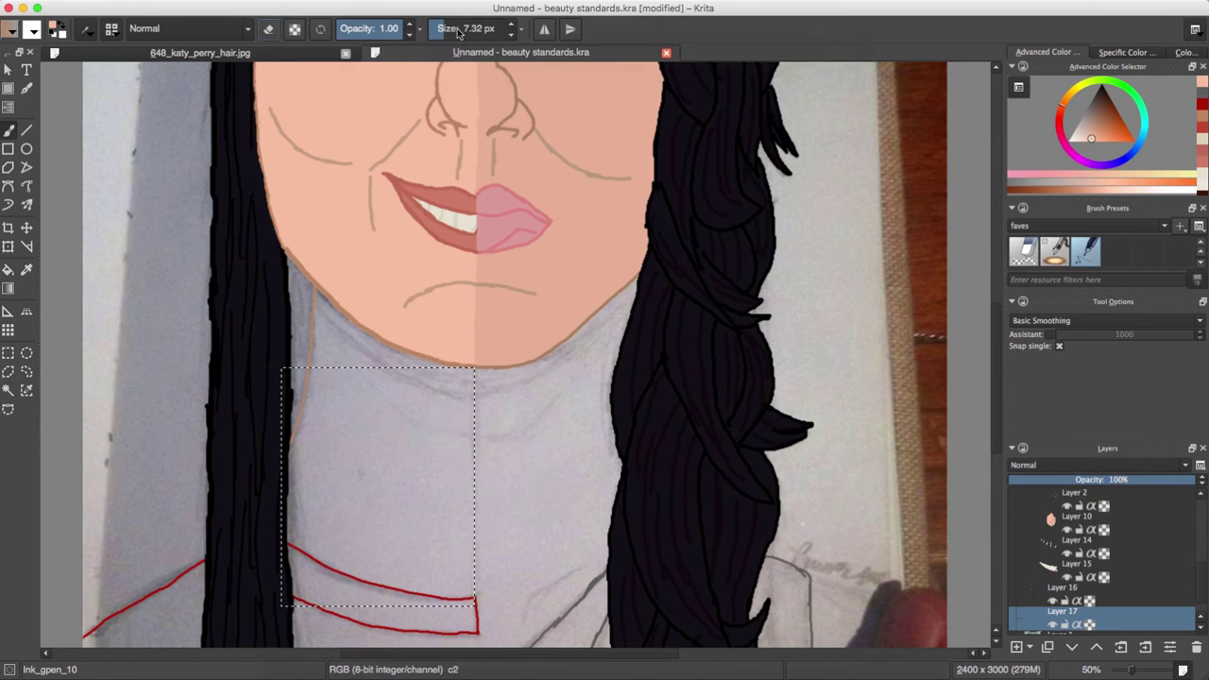
mouse_move(473, 445)
mouse_down()
mouse_move(464, 359)
mouse_move(382, 515)
mouse_up()
key(e)
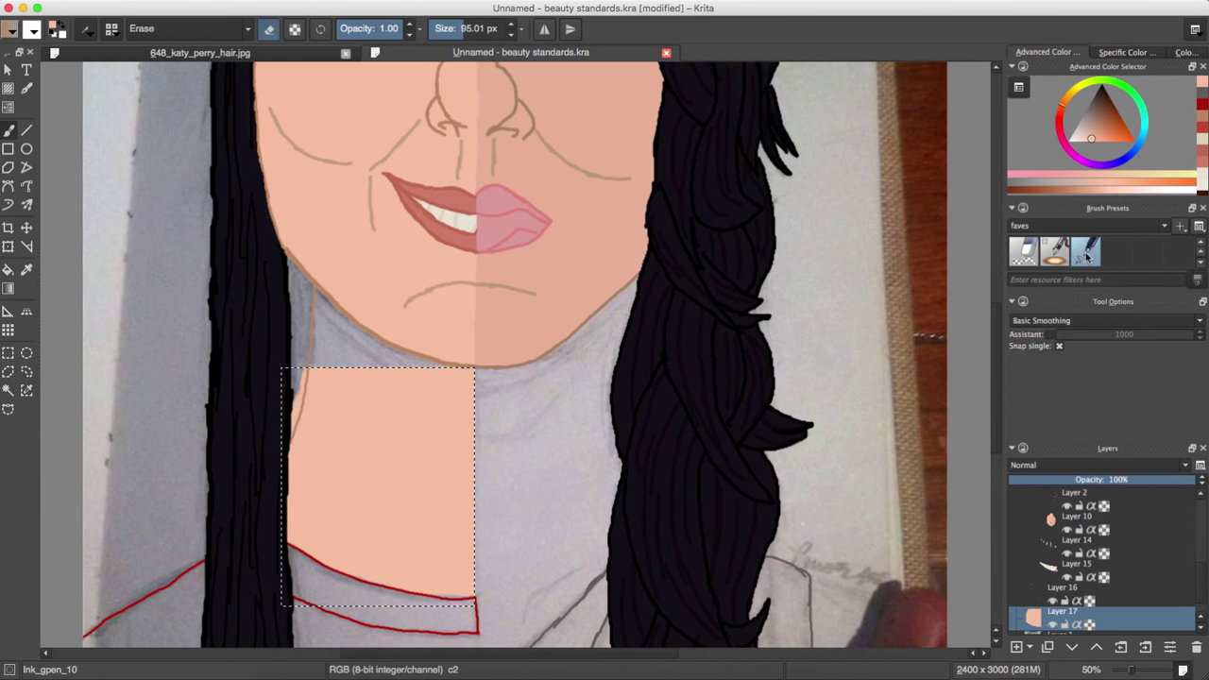
key(ctrl+r)
click(337, 431)
key(b)
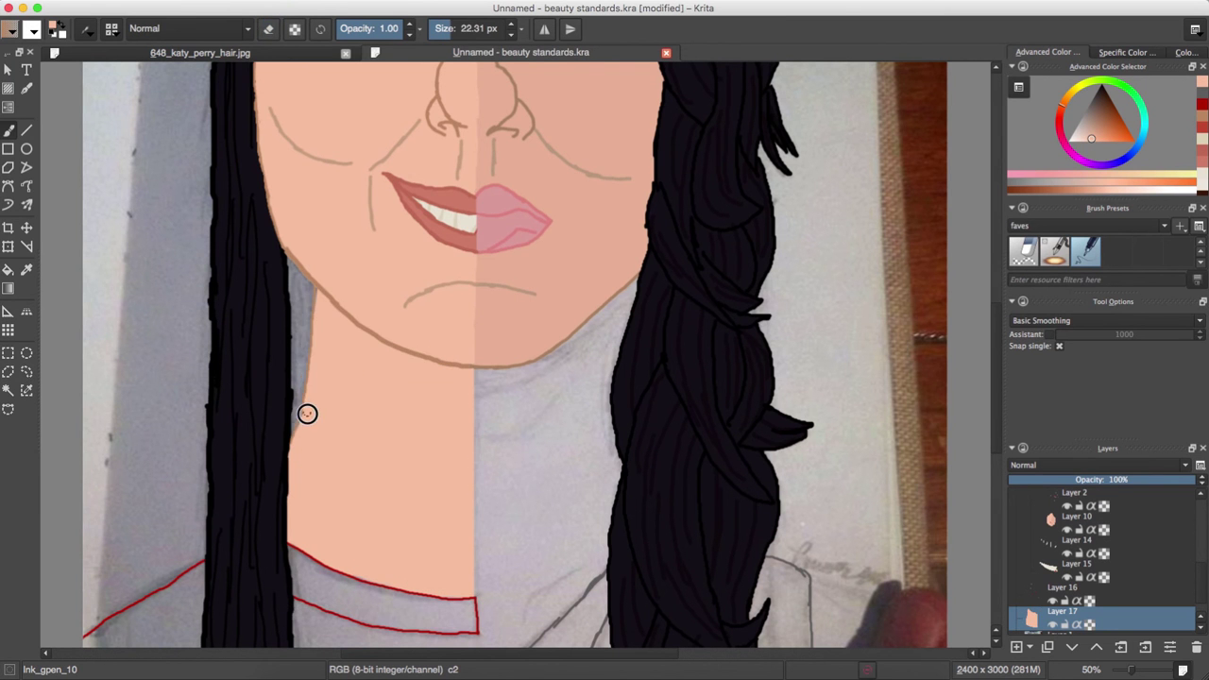
- Paint the braided side's neck in the darker skin tone within a rectangular selection, erase beyond the collar line and deselect
key(ctrl+r)
scroll(476, 244, down, 3)
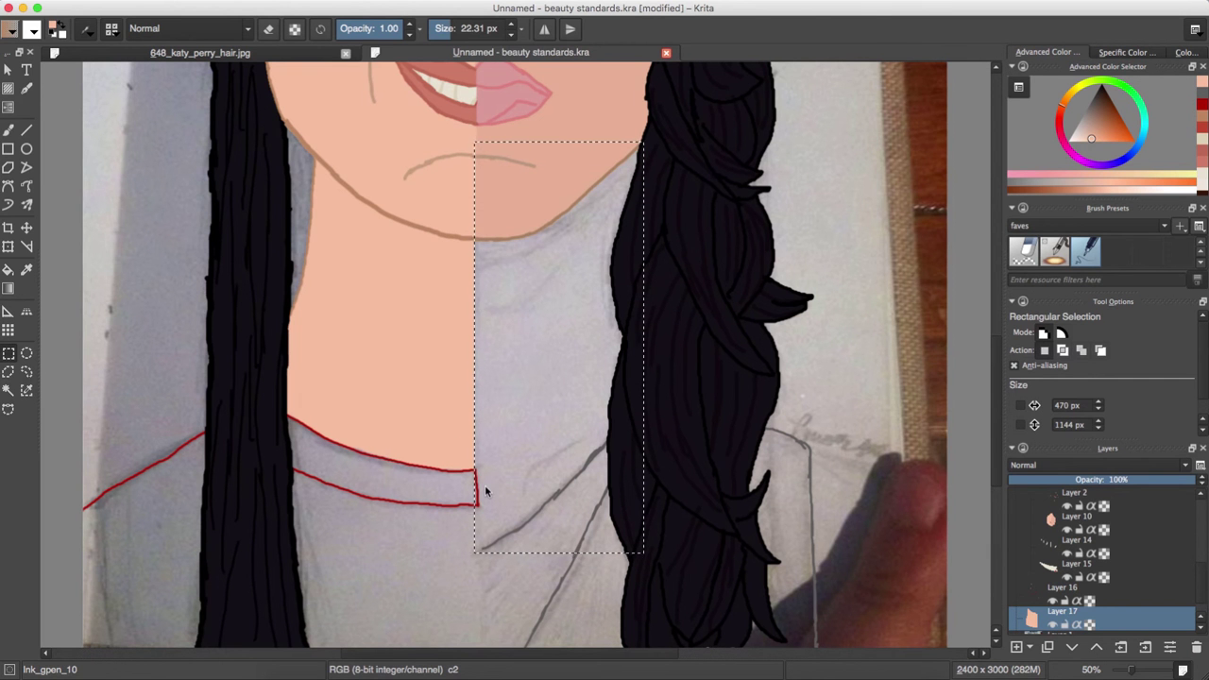
key(b)
mouse_move(557, 189)
mouse_down()
mouse_move(567, 216)
mouse_move(513, 494)
mouse_up()
key(e)
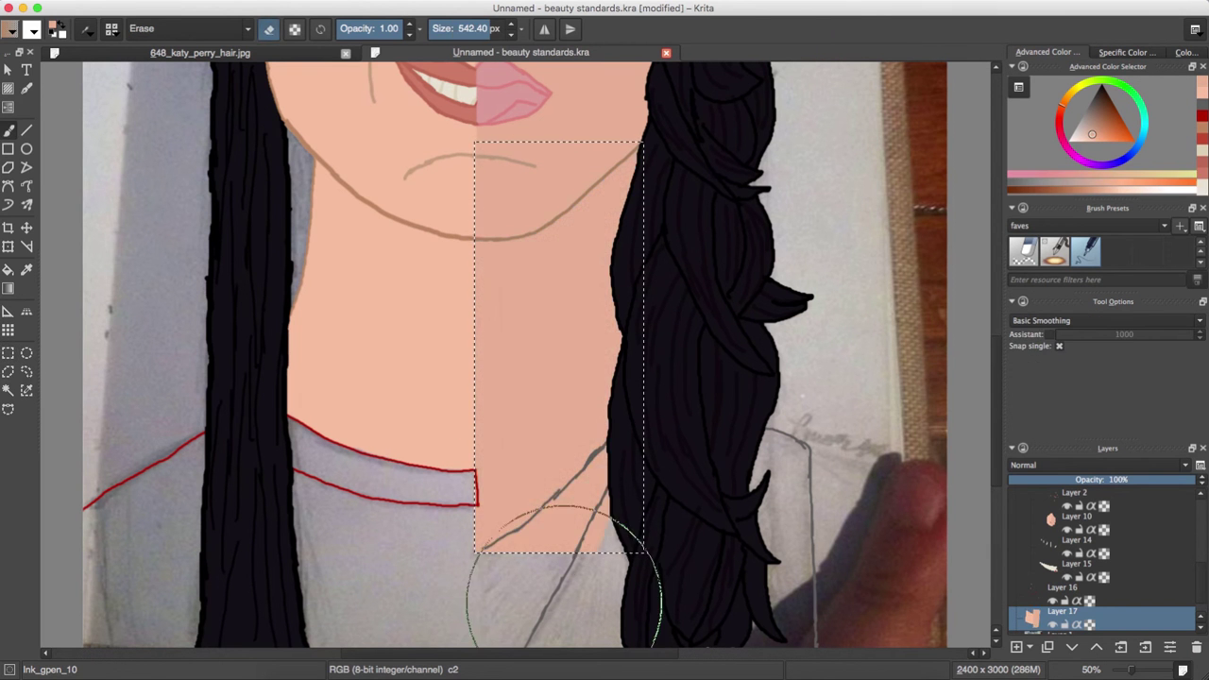
drag(485, 54, 444, 55)
mouse_move(529, 511)
mouse_down()
mouse_move(521, 558)
mouse_move(596, 501)
mouse_up()
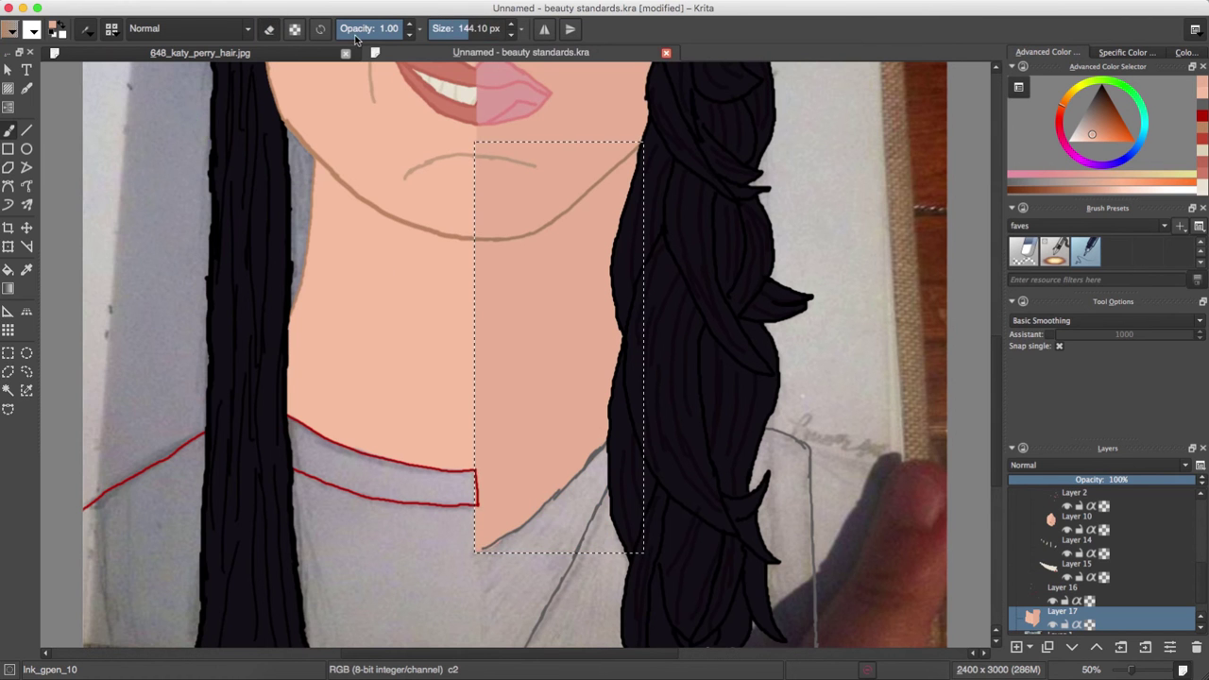
scroll(283, 378, right, 3)
scroll(384, 76, down, 3)
key(ctrl+shift+a)
- Sample the brown skin outline, add Layer 18 below Layer 16 with a 6.49 px brush and merge the two layers
ctrl+click(384, 76)
key(e)
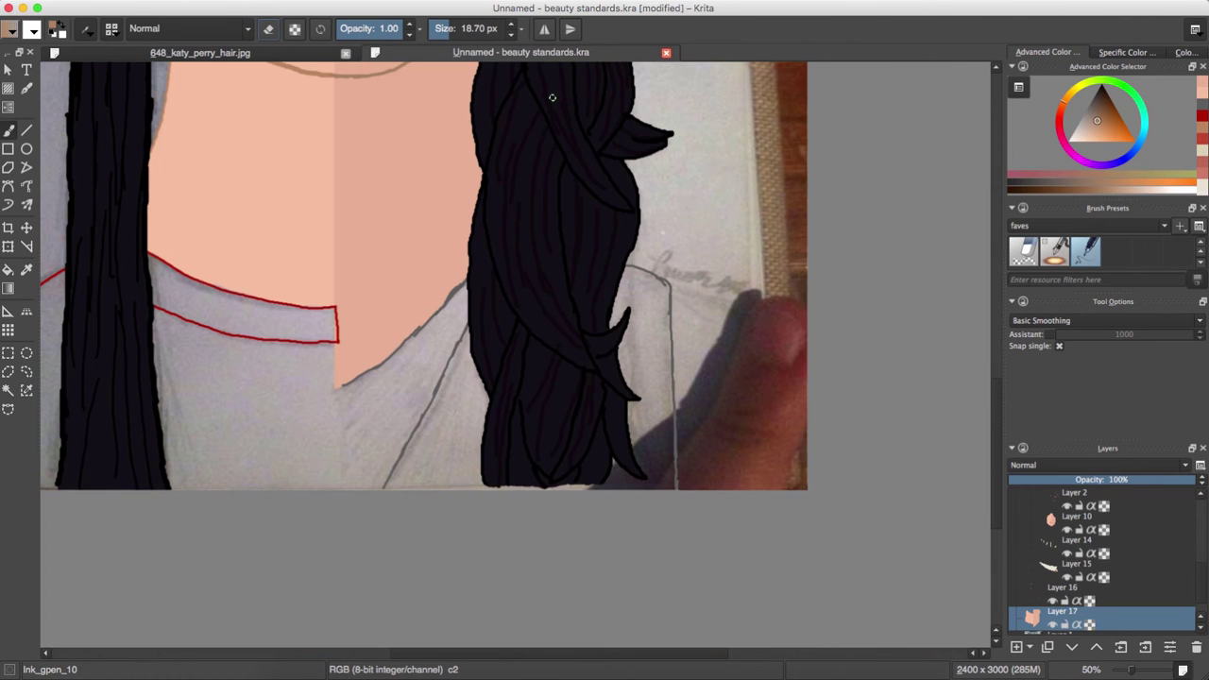
key(Insert)
key(bracketleft)
key(bracketleft)
key(bracketleft)
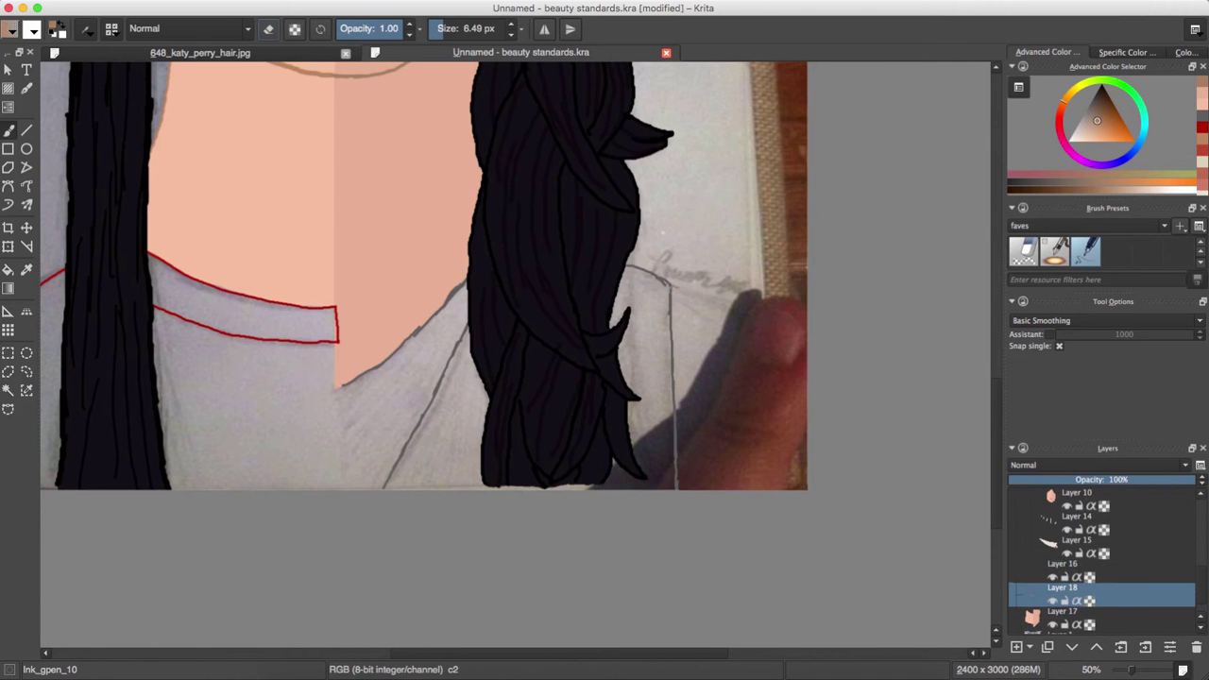
right_click(1067, 570)
click(1137, 445)
- Erase the end of the red neckband that crosses the portrait's centre line, using a narrow rectangular selection
key(e)
drag(342, 302, 342, 346)
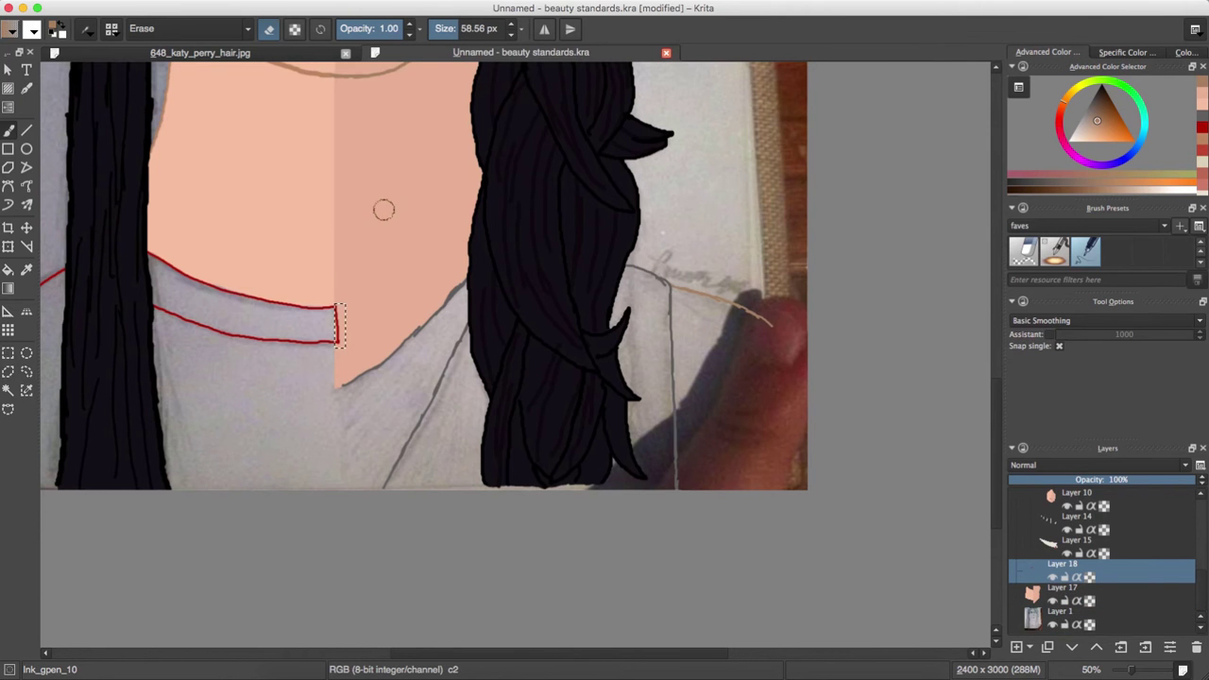
key(ctrl+r)
key(e)
key(b)
key(Page_Down)
scroll(610, 599, up, 5)
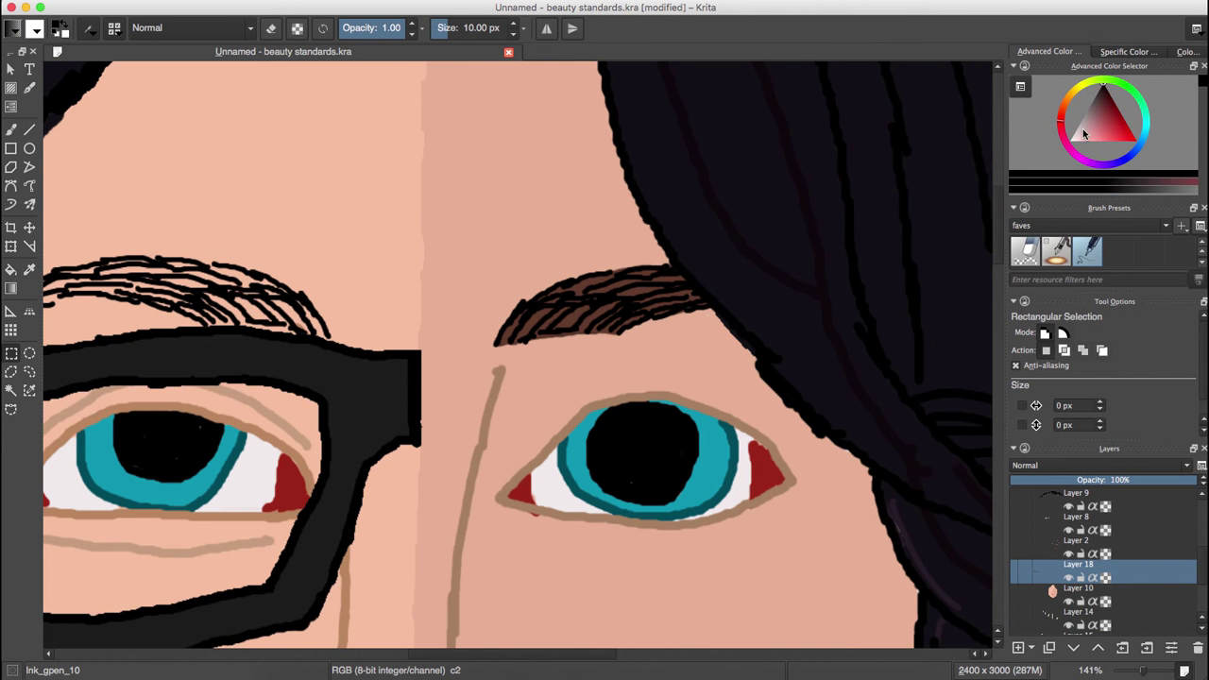
- Try layered beige, red and dark brown eyeshadow above the eye without glasses on Layer 18 at 45% opacity
click(1088, 133)
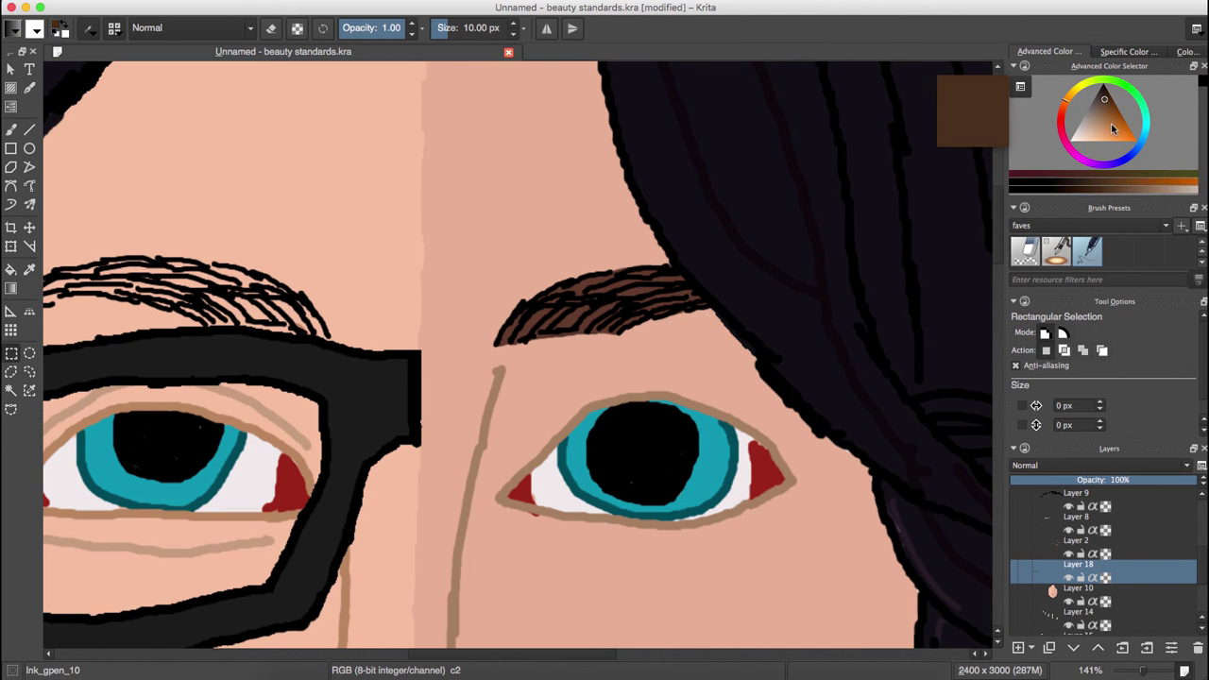
click(17, 133)
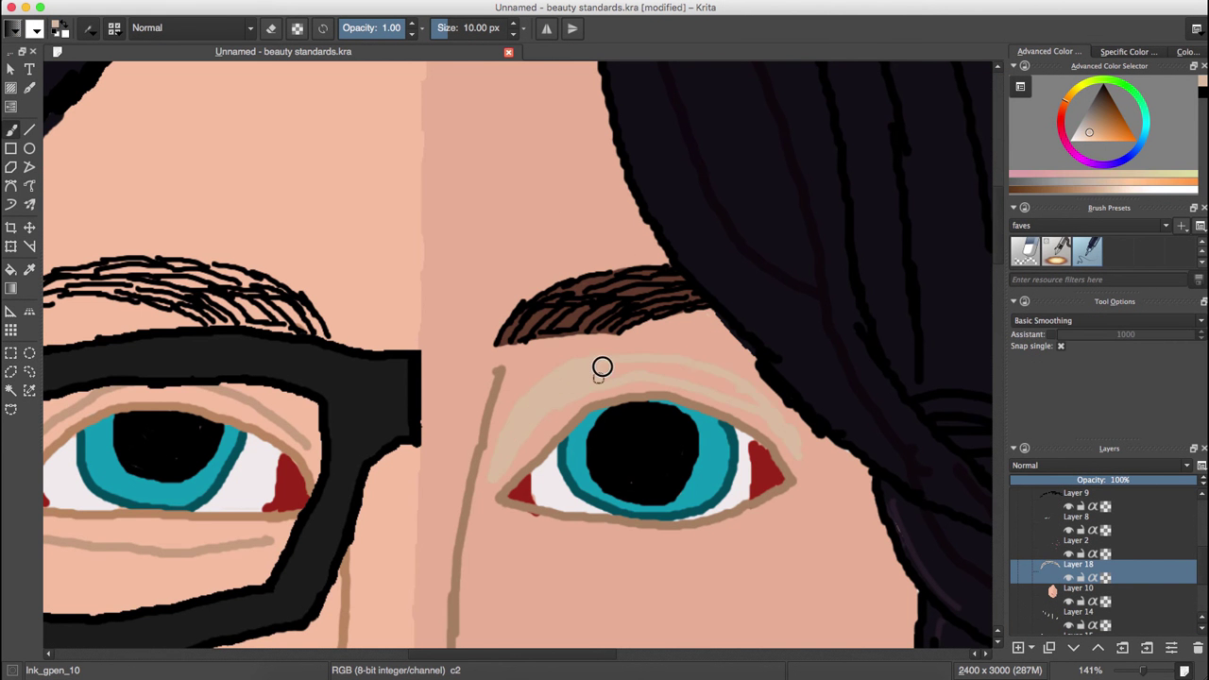
click(1179, 51)
click(1045, 51)
drag(494, 487, 546, 426)
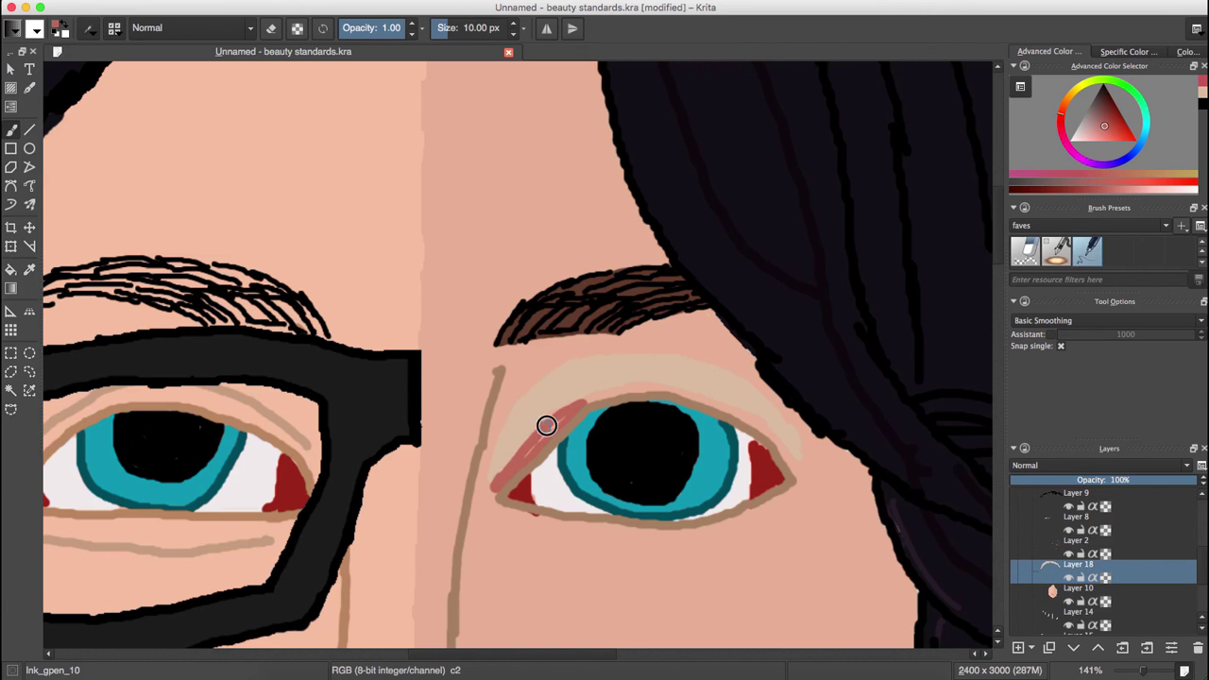
drag(720, 384, 800, 470)
ctrl+click(493, 477)
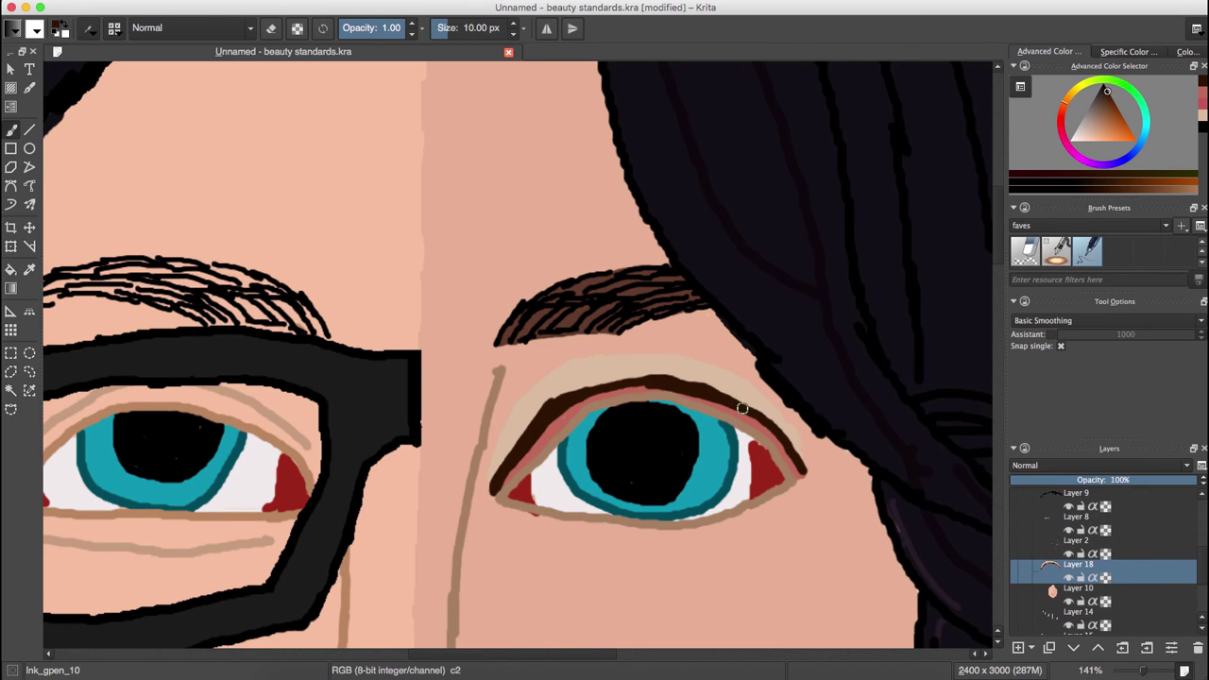
click(1189, 51)
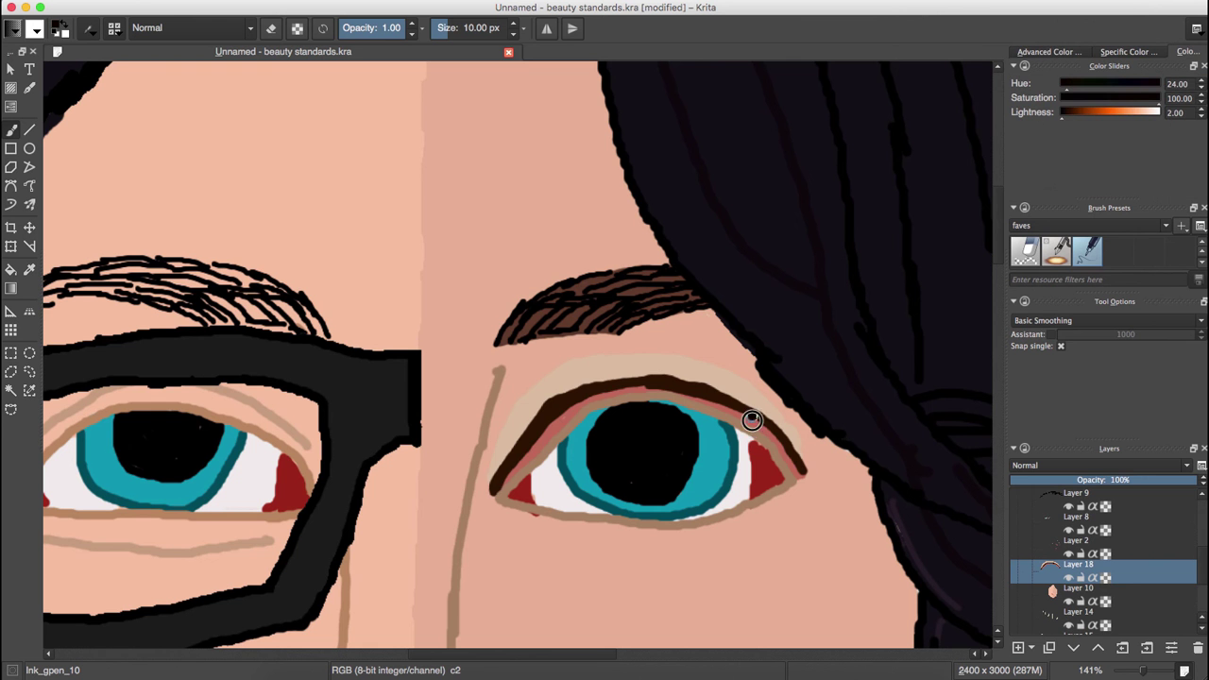
mouse_move(1181, 480)
mouse_down()
mouse_move(1058, 480)
mouse_move(1095, 480)
mouse_up()
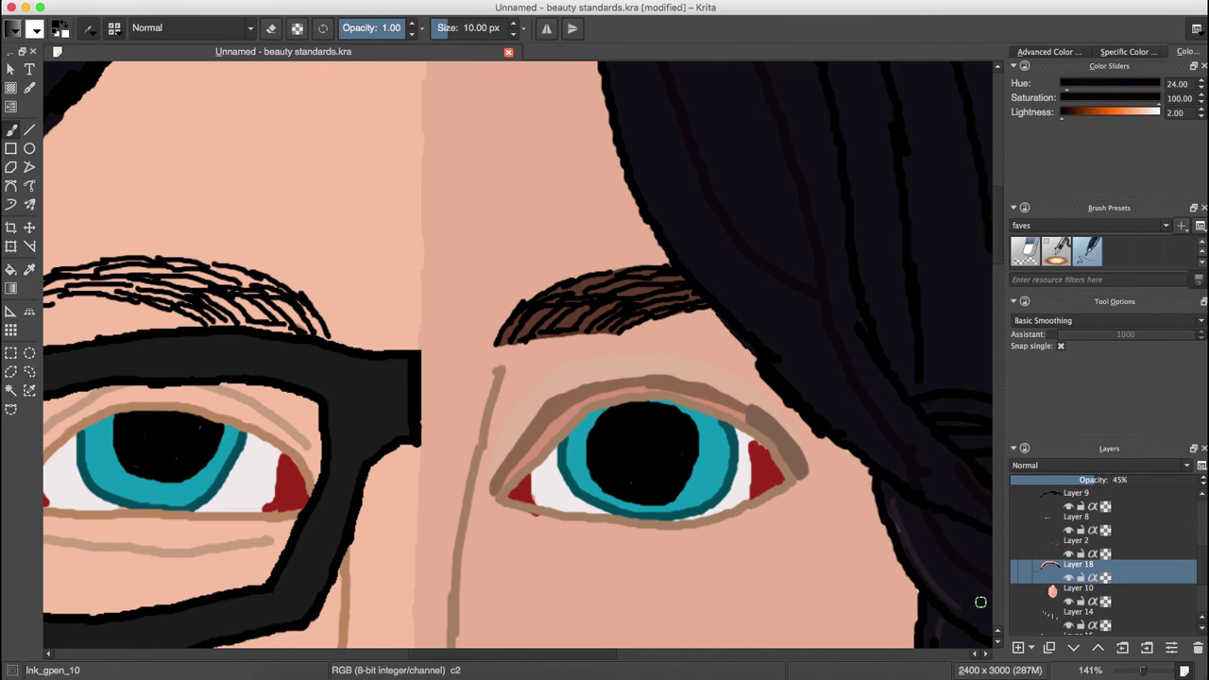
- Try a dark brown liner with reduced opacity along the same eye's upper lid on Layer 19
key(Insert)
click(1044, 51)
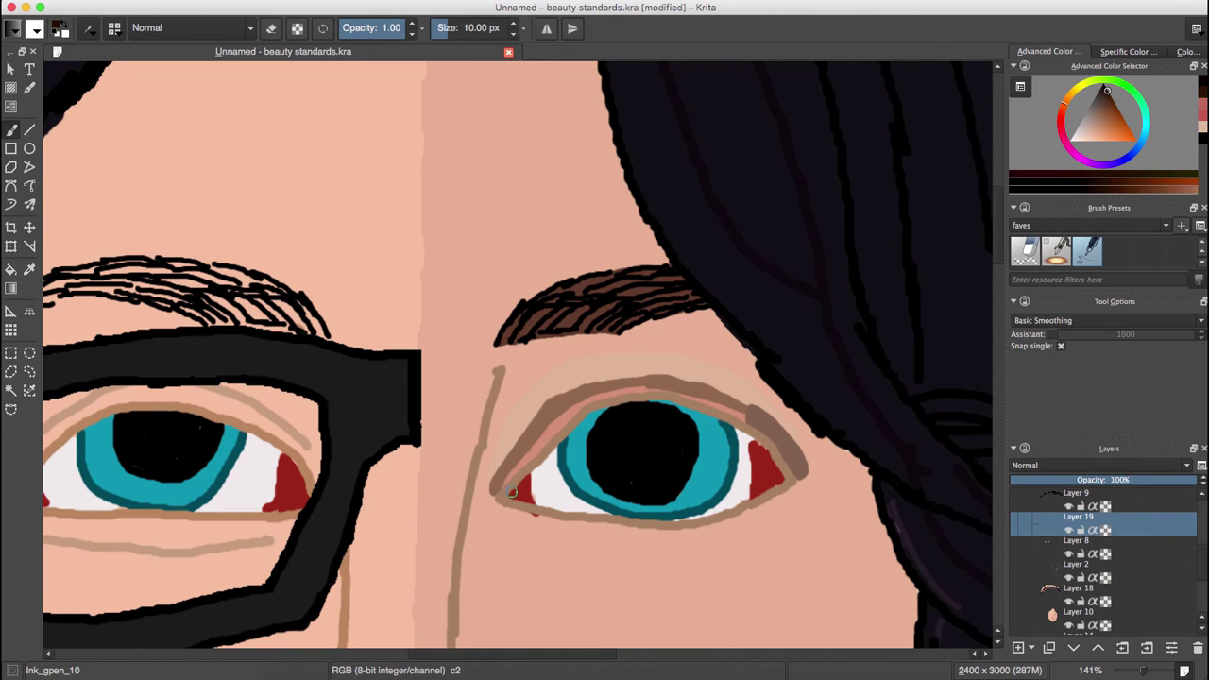
drag(1195, 480, 1155, 480)
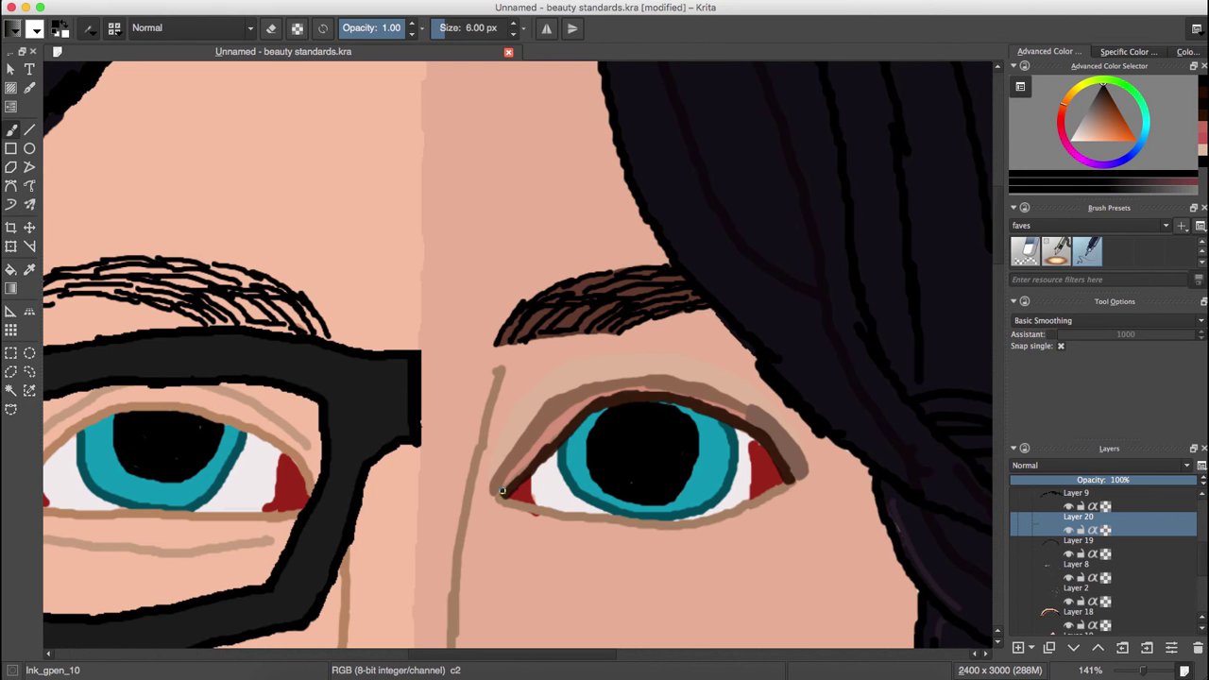
key(t)
key(ctrl+t)
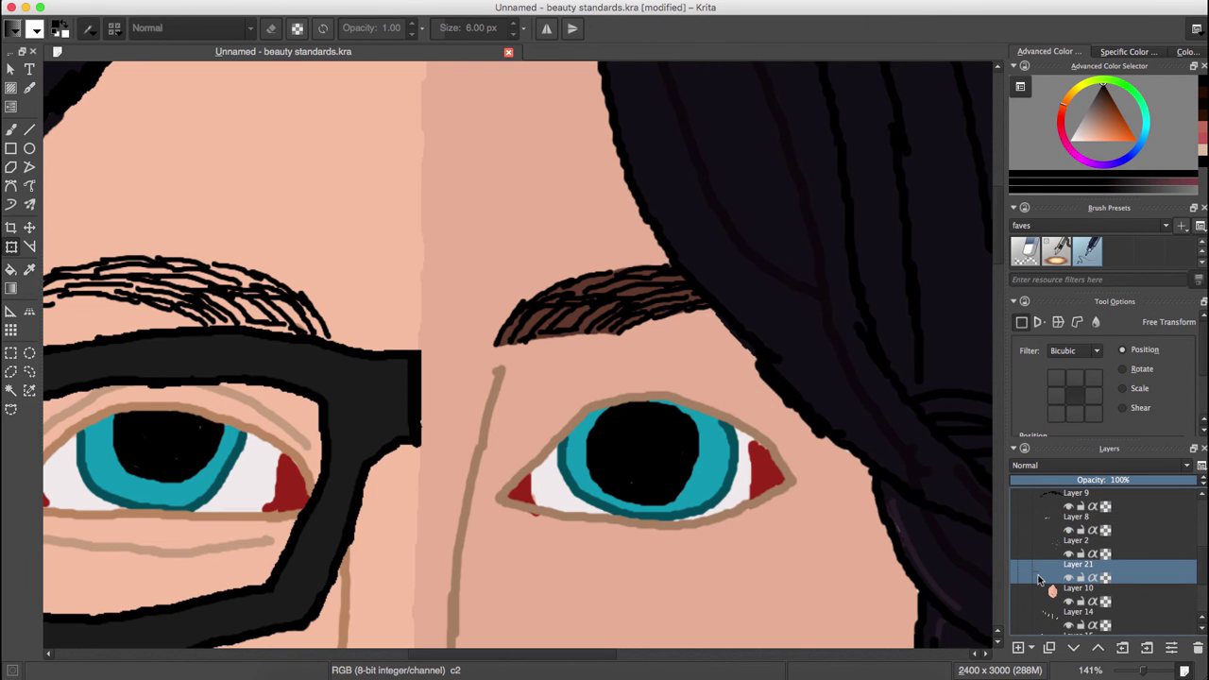
- Show the Wet brush presets, test Bristles_wet on Layer 21 and choose the Basic_wet_soft brush
click(1096, 224)
click(1068, 254)
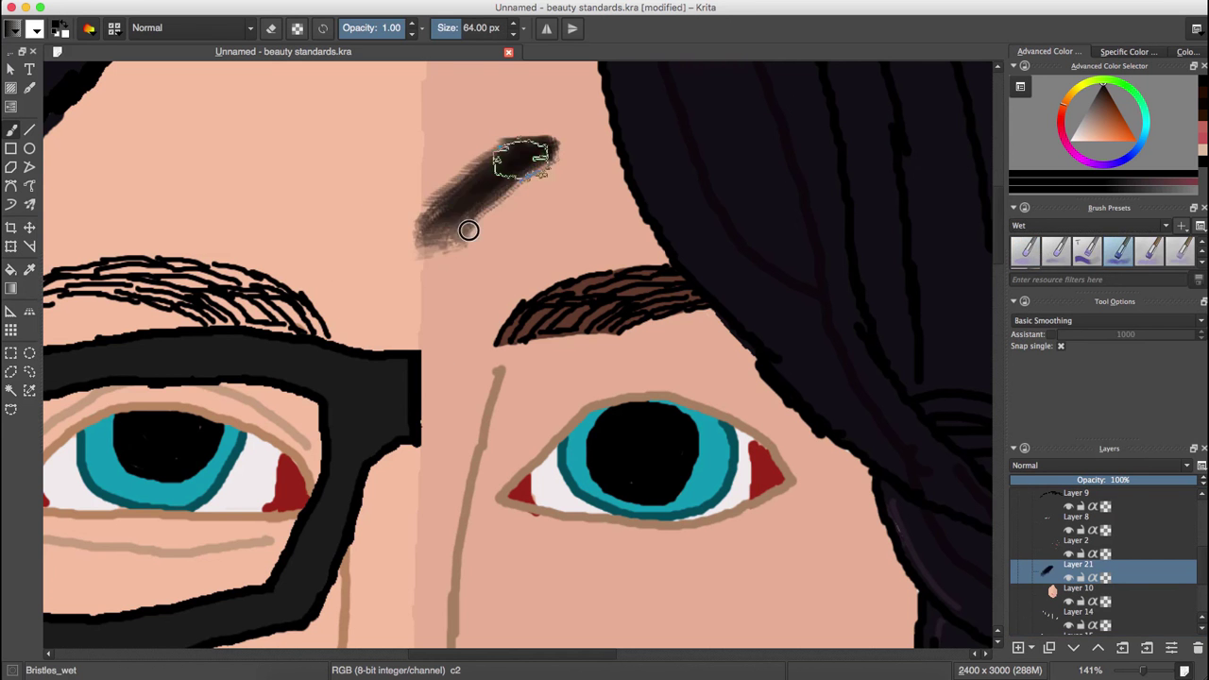
click(1056, 250)
scroll(535, 189, down, 2)
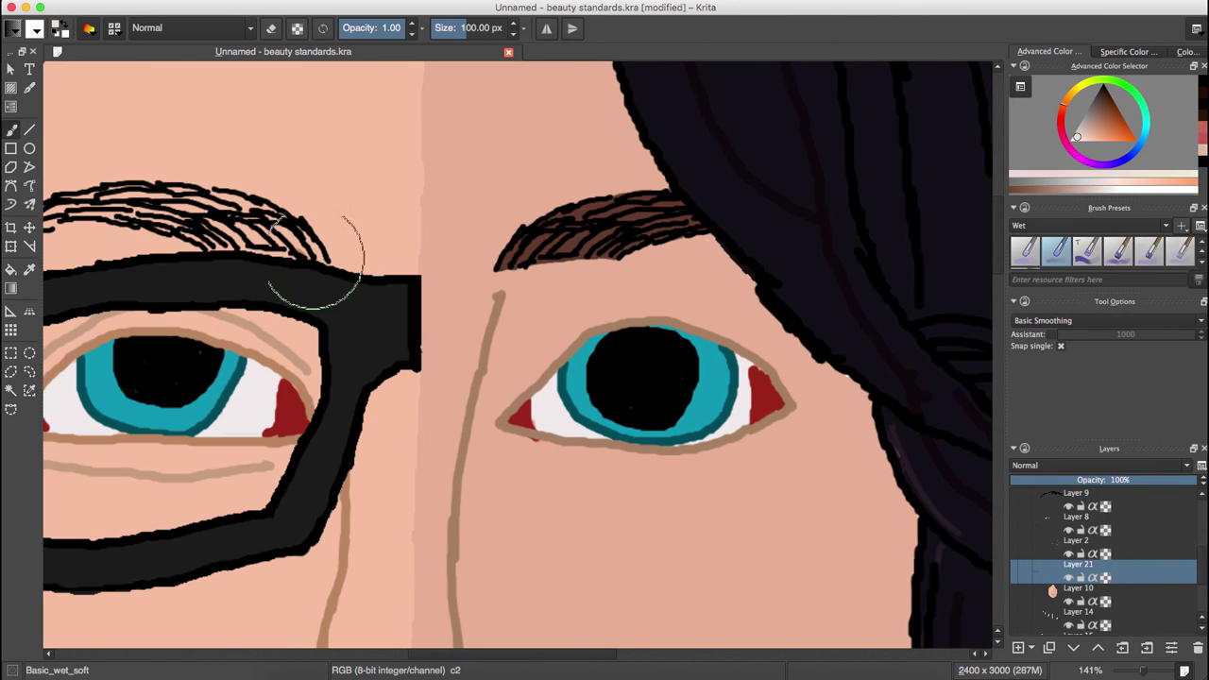
- Paint an off-white highlight around the eye's inner corner and soft brown shading over its upper lid with a 14.29 px brush
drag(544, 442, 513, 400)
click(1091, 132)
drag(1092, 133, 1110, 112)
drag(581, 323, 784, 380)
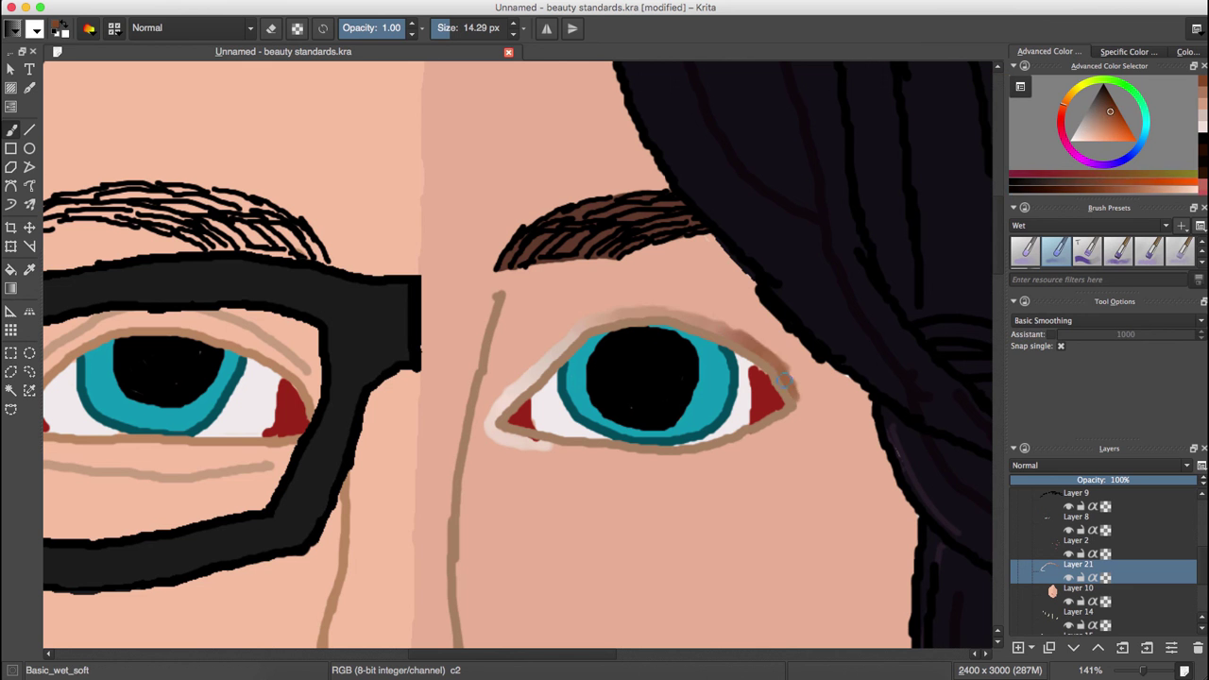
- Paint off-white over the made-up eye's inner lid, brown at its outer corner and a pale pink highlight beneath the eyebrow
ctrl+click(521, 372)
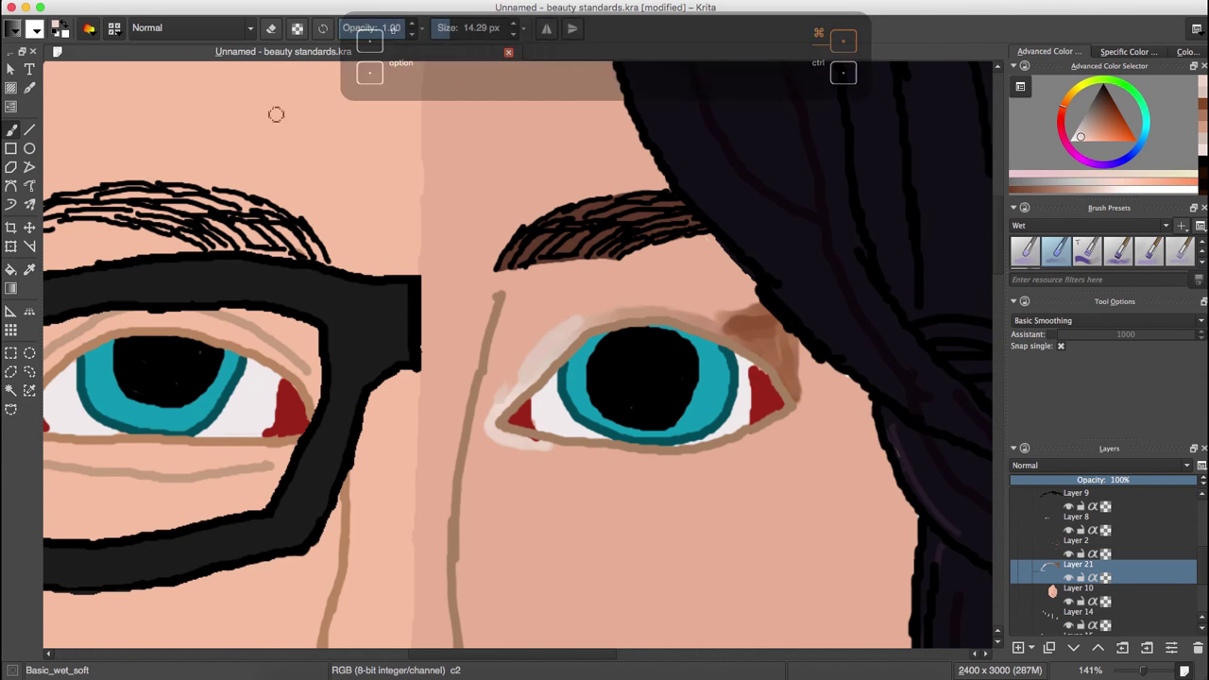
drag(581, 322, 511, 384)
ctrl+click(720, 316)
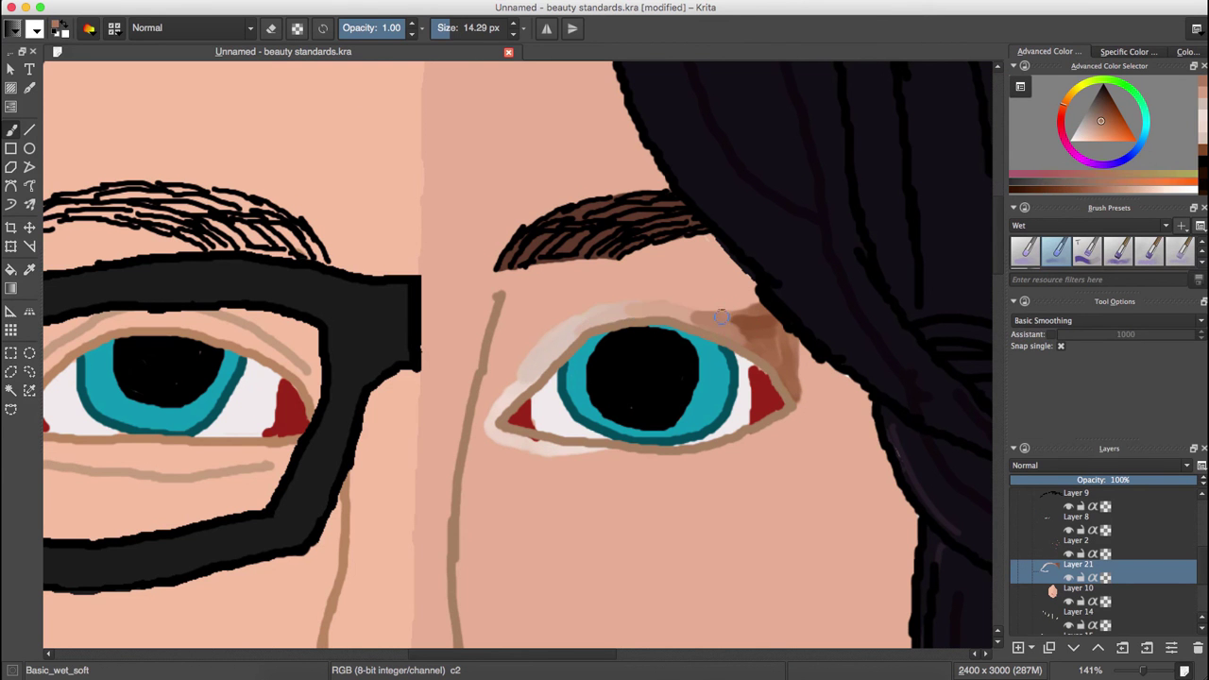
ctrl+click(728, 243)
drag(728, 244, 629, 257)
- Blend brown shading across the crease and beneath the lower lid, and extend the off-white around the inner corner
ctrl+click(756, 312)
mouse_move(756, 293)
mouse_down()
mouse_move(716, 300)
mouse_move(737, 197)
mouse_move(658, 284)
mouse_move(670, 263)
mouse_move(588, 269)
mouse_move(692, 294)
mouse_move(678, 289)
mouse_move(700, 315)
mouse_move(618, 313)
mouse_up()
ctrl+click(658, 284)
ctrl+click(718, 288)
ctrl+click(699, 315)
ctrl+click(571, 307)
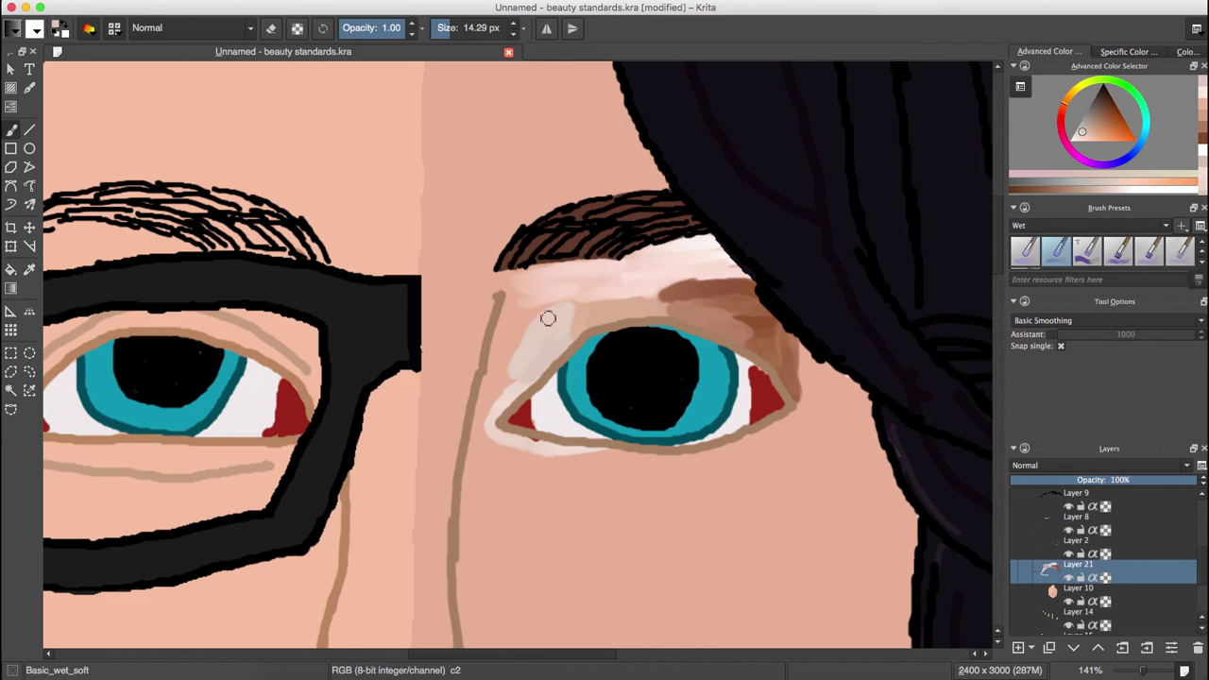
ctrl+click(510, 378)
drag(510, 378, 487, 430)
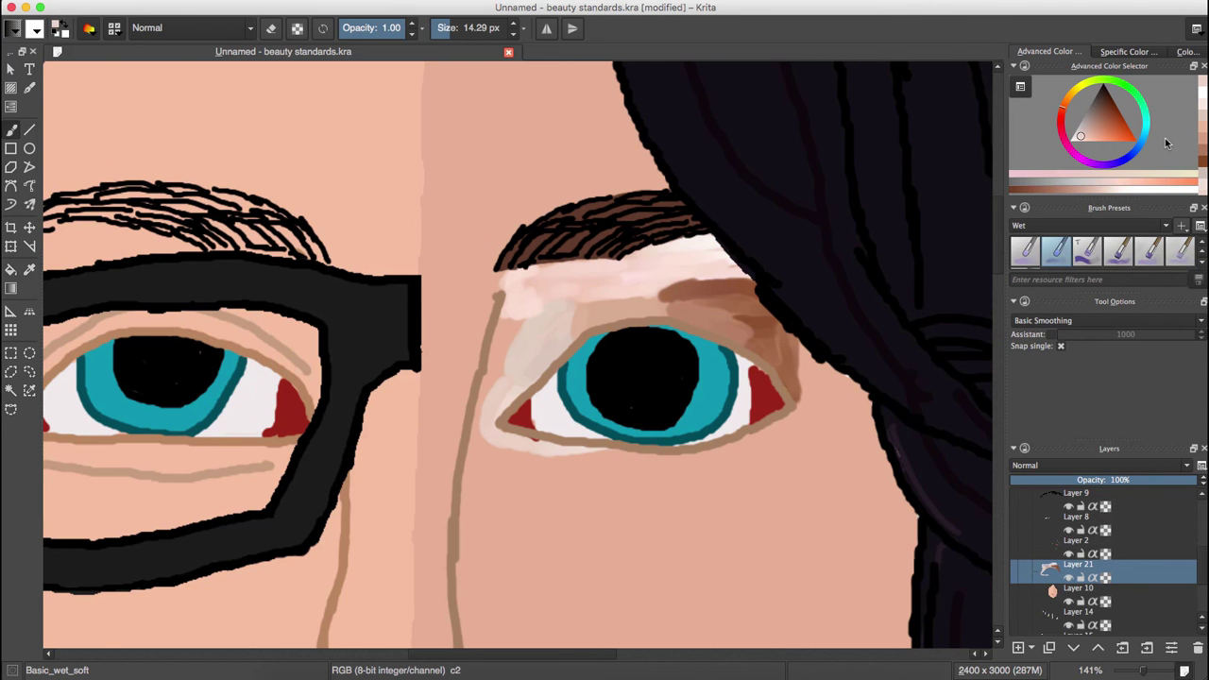
ctrl+click(784, 419)
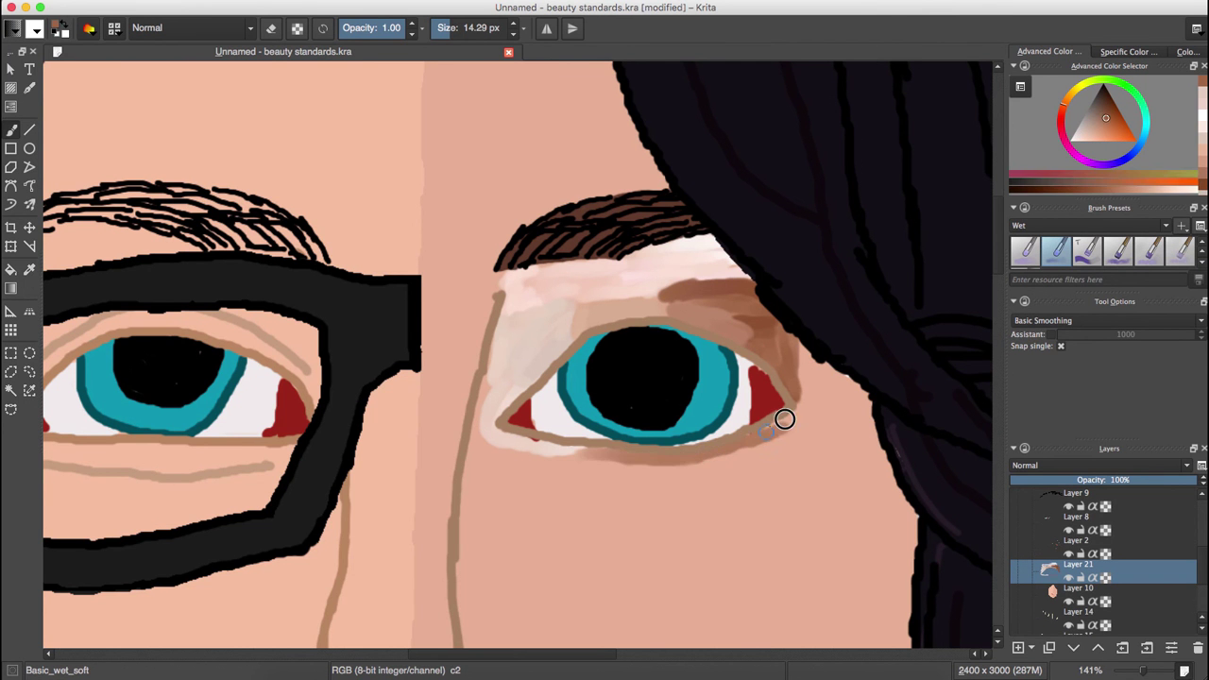
- Draw black upper and lower eyeliner with an outer wing on new layers using the Ink_gpen_10 brush at 10 px
key(d)
key(Insert)
key(slash)
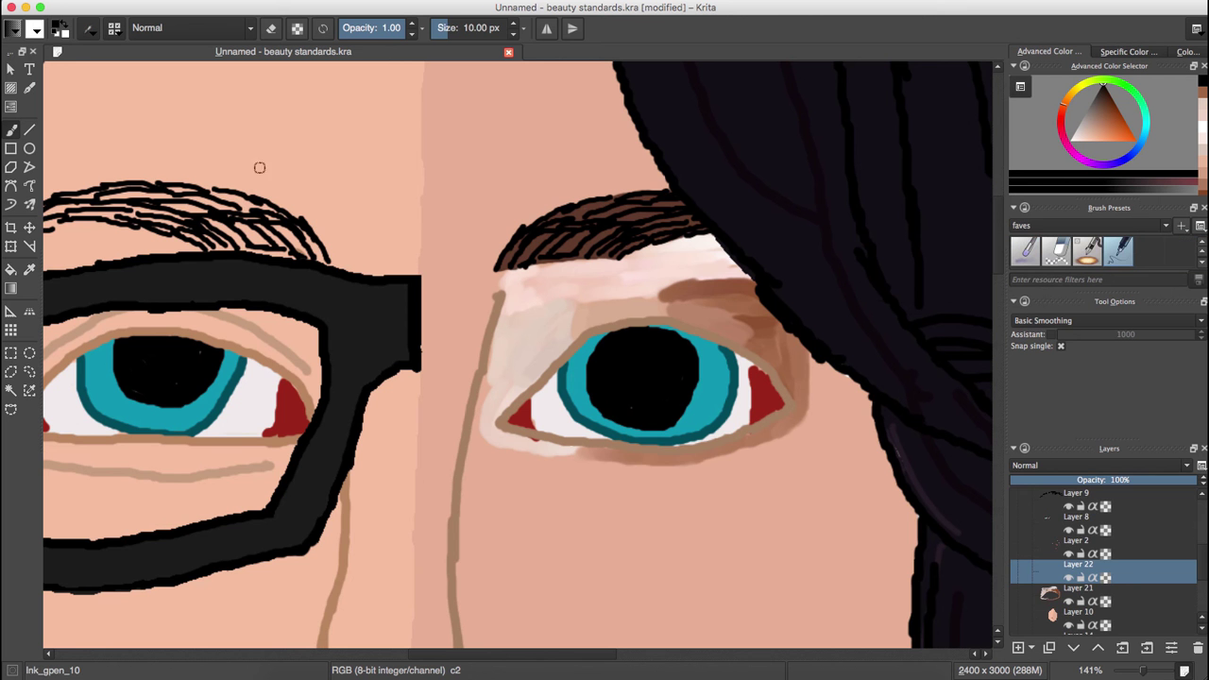
drag(534, 379, 586, 339)
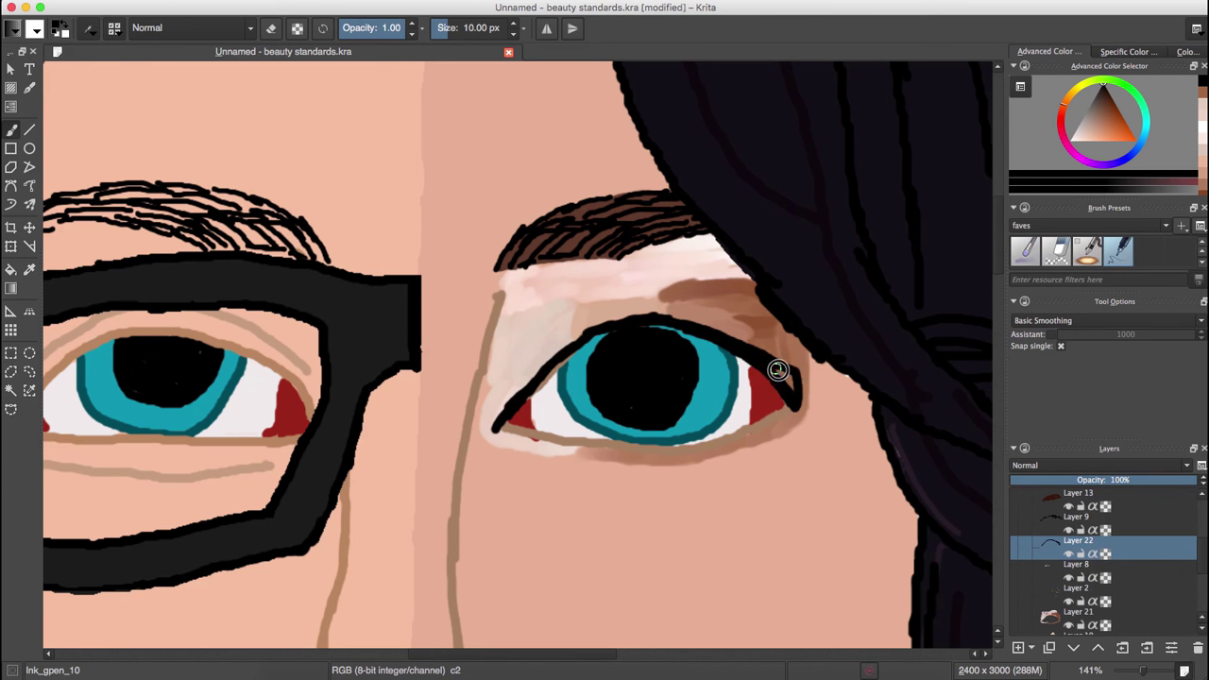
key(Page_Down)
key(e)
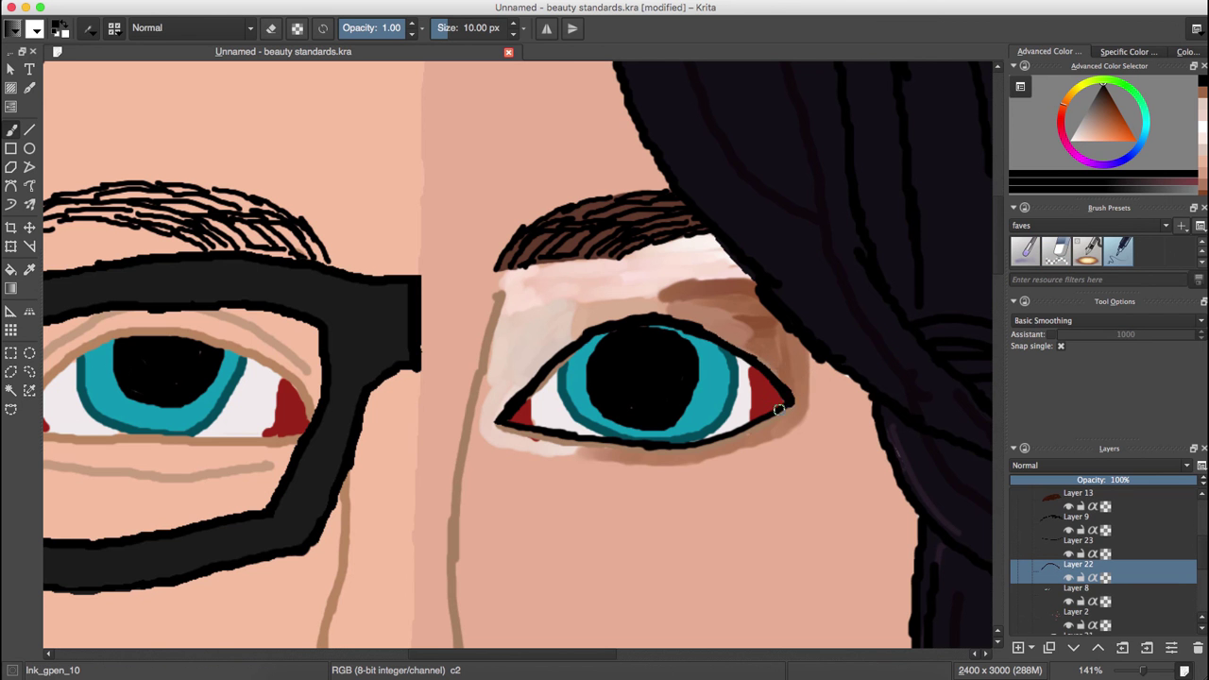
key(Page_Up)
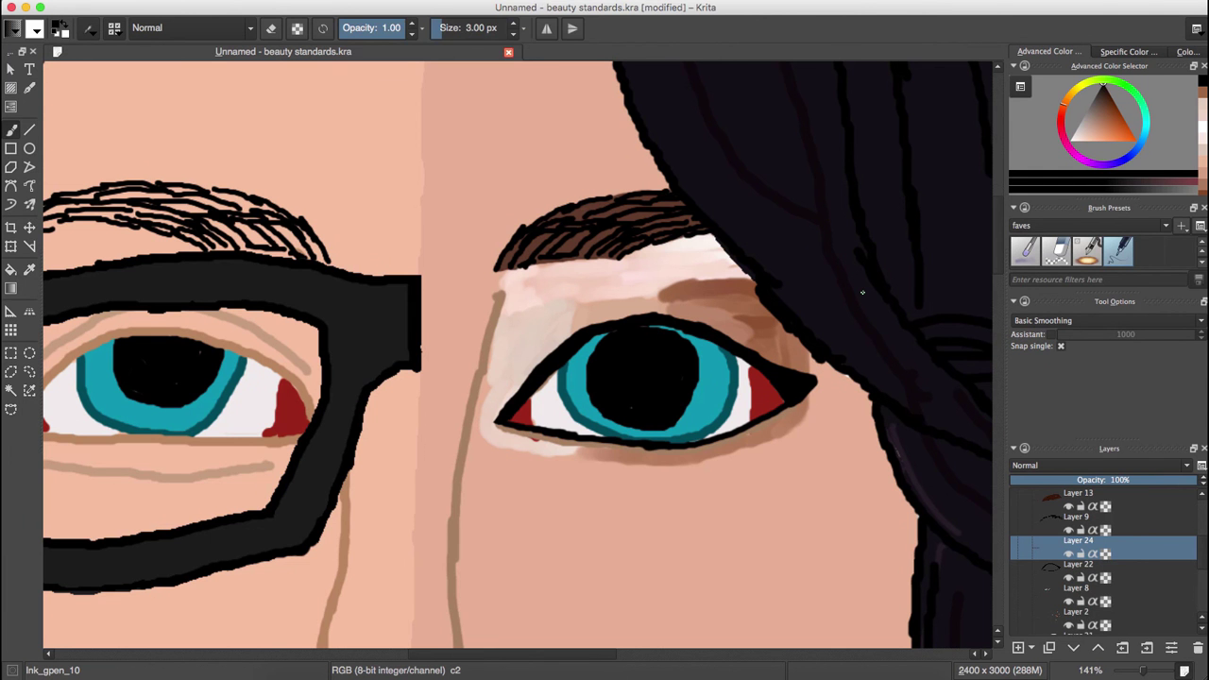
- Draw black upper eyelashes with a 3 px brush on Layer 24 and lower the eyeshadow layer's opacity to about 50%
drag(529, 383, 519, 369)
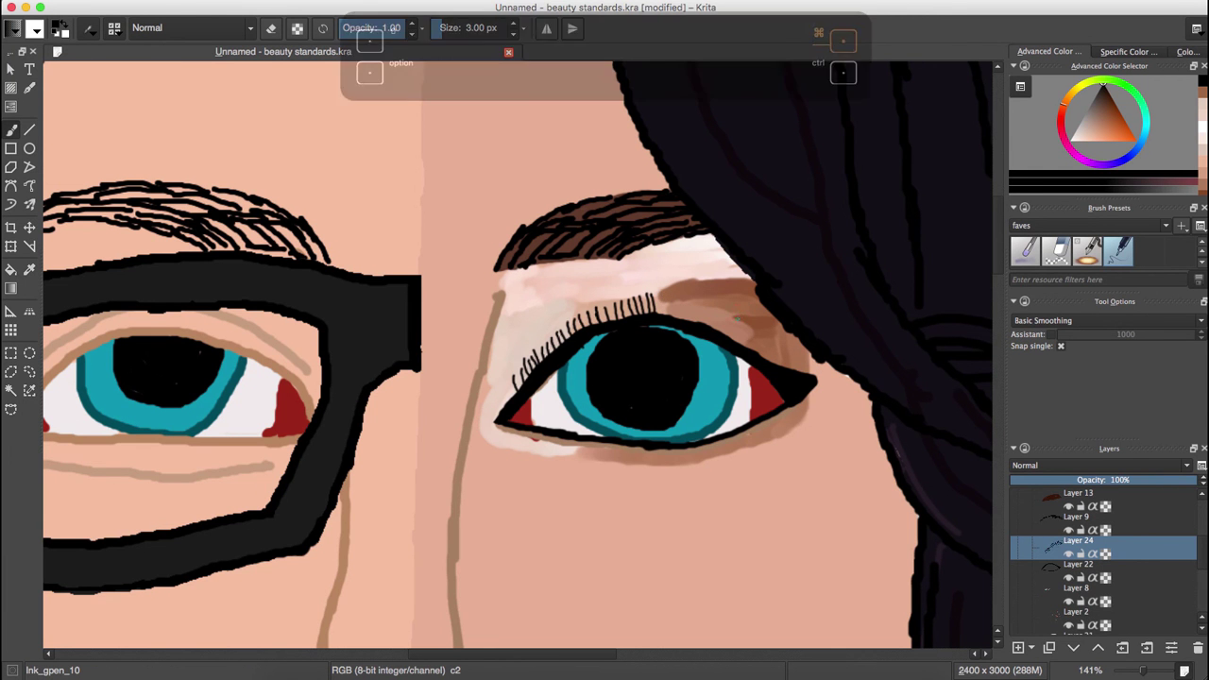
drag(805, 375, 796, 363)
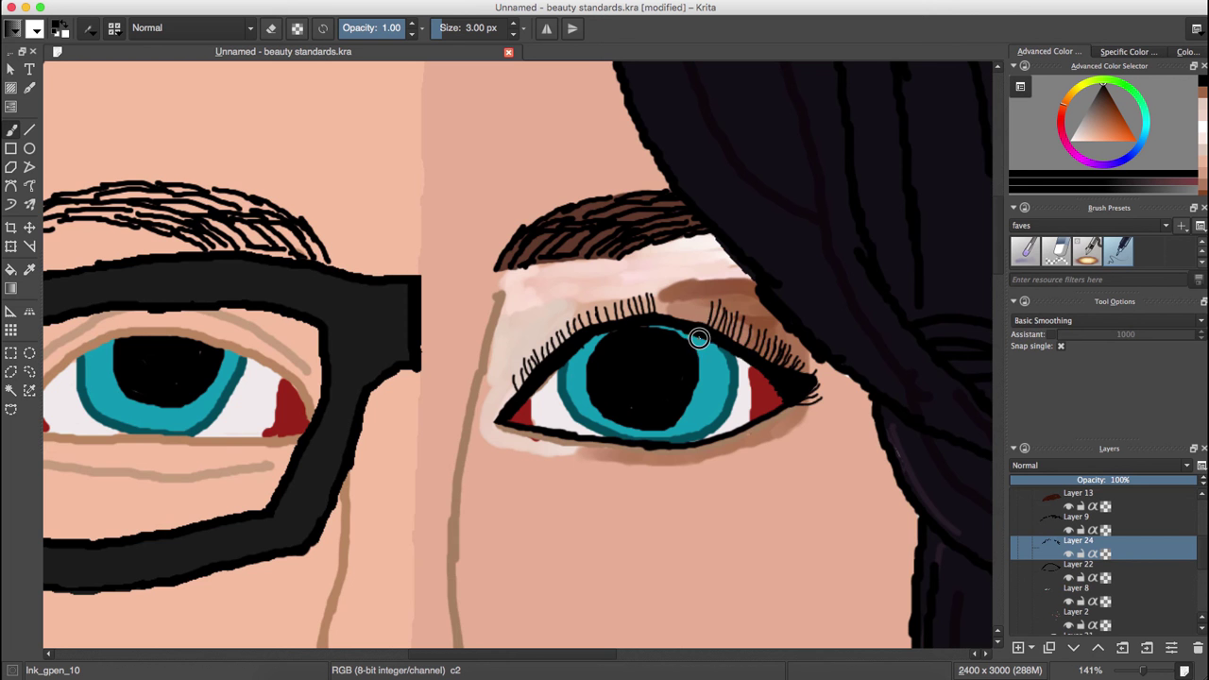
key(2)
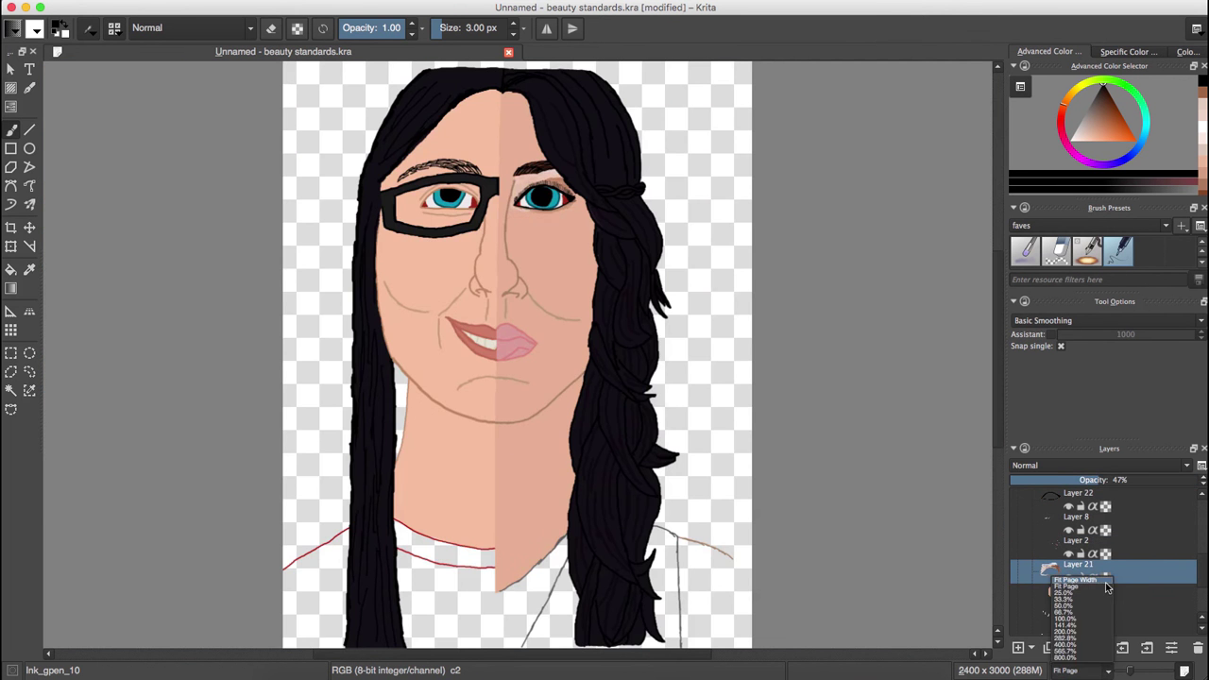
key(3)
key(2)
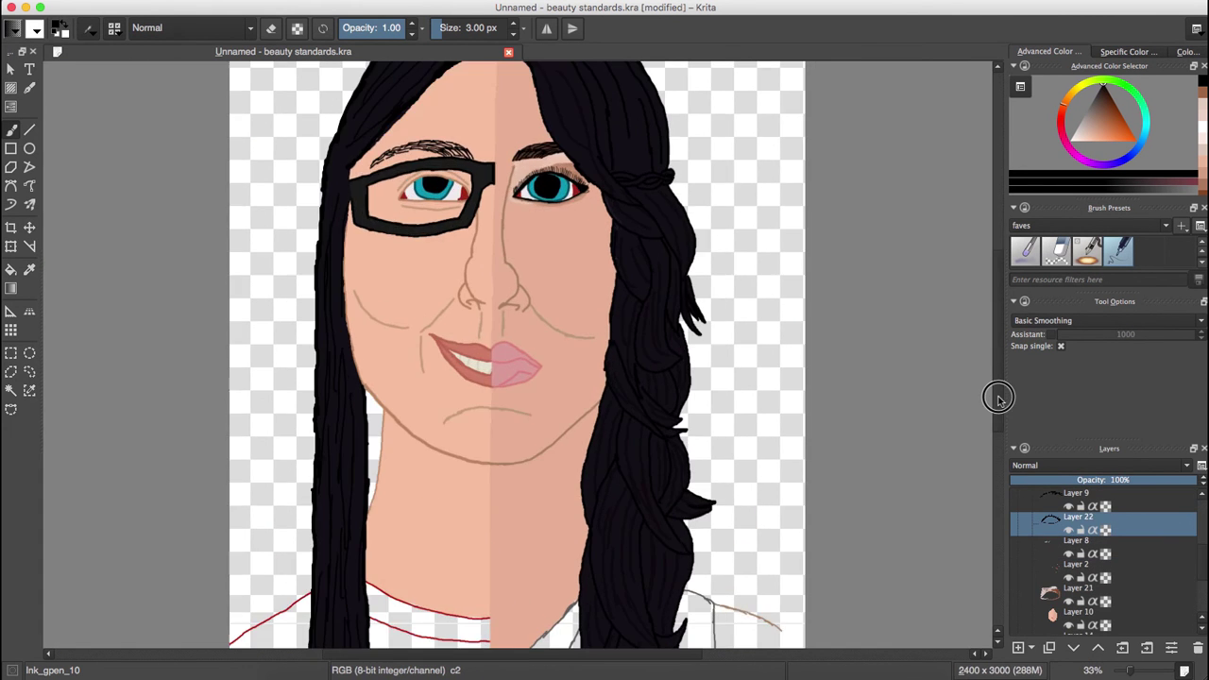
- Draw a brown eyelid crease line above the lashes on a new layer with a 7 px brush
key(Page_Down)
key(Page_Down)
key(Page_Down)
key(Page_Down)
key(Page_Down)
scroll(551, 510, up, 3)
key(p)
click(551, 510)
key(b)
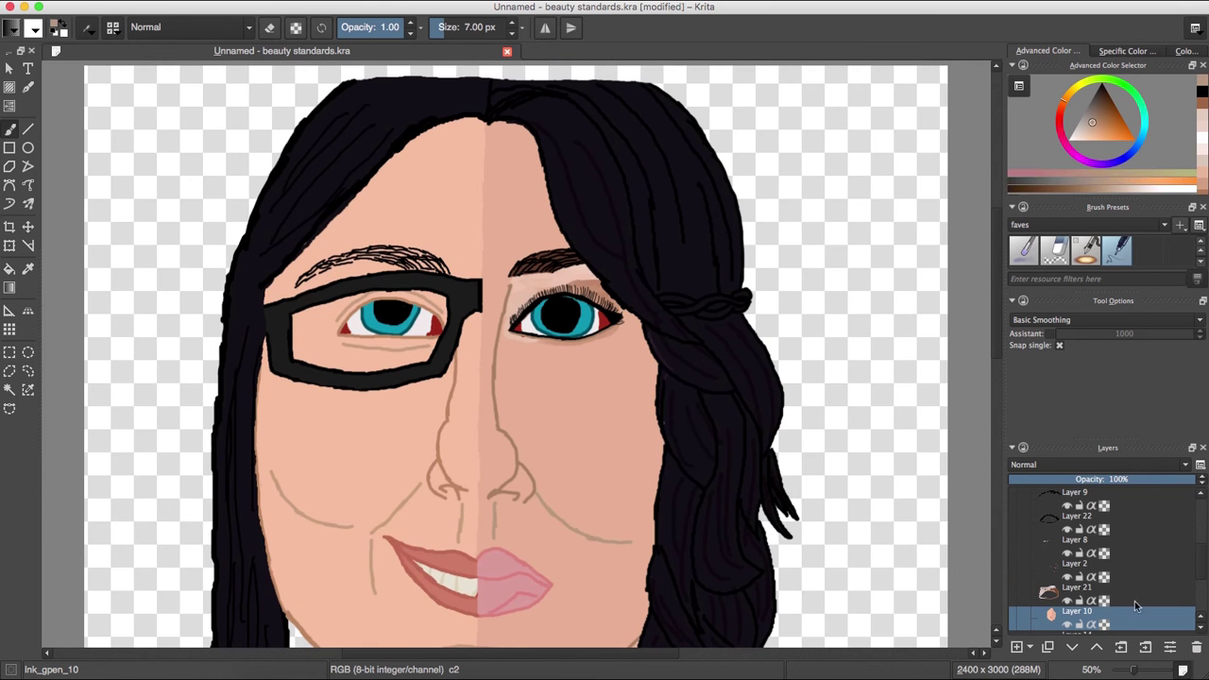
key(Insert)
key(k)
- Enlarge the whole portrait group, Layer 12, so the shoulders reach both sides of the canvas
key(Page_Down)
key(Page_Down)
key(Page_Down)
key(Page_Down)
key(Page_Down)
key(Page_Down)
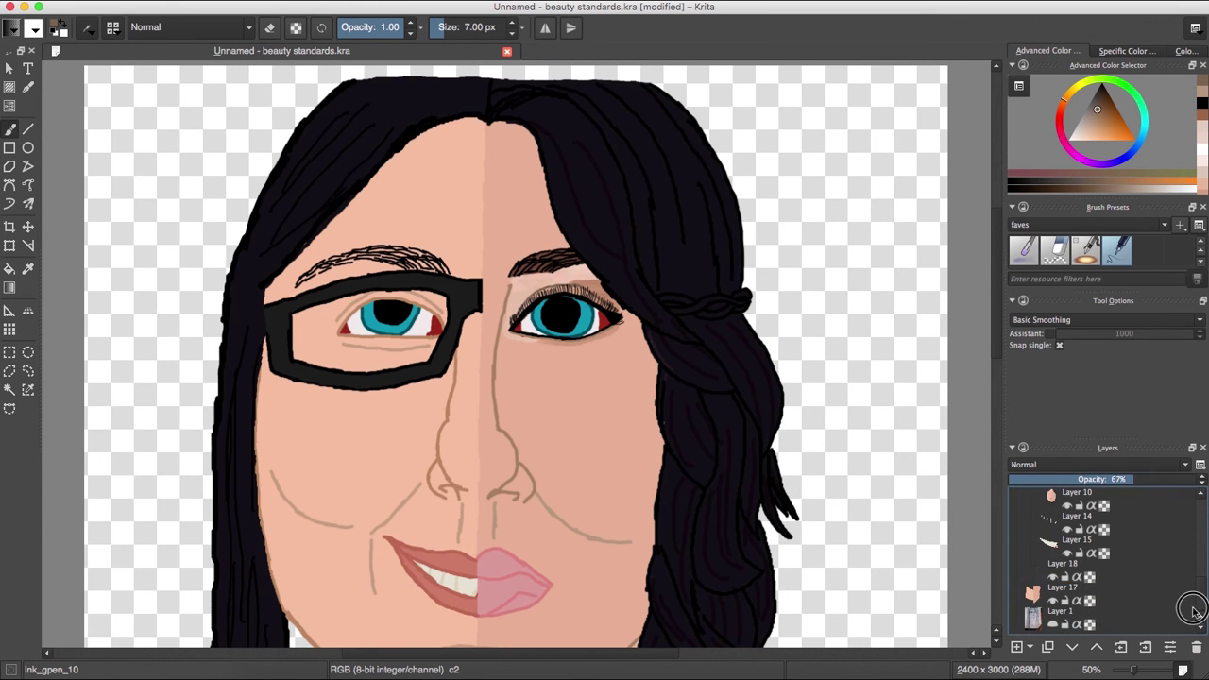
key(Page_Up)
key(Page_Up)
key(Page_Up)
key(Page_Up)
key(Page_Up)
key(Page_Up)
key(2)
key(ctrl+t)
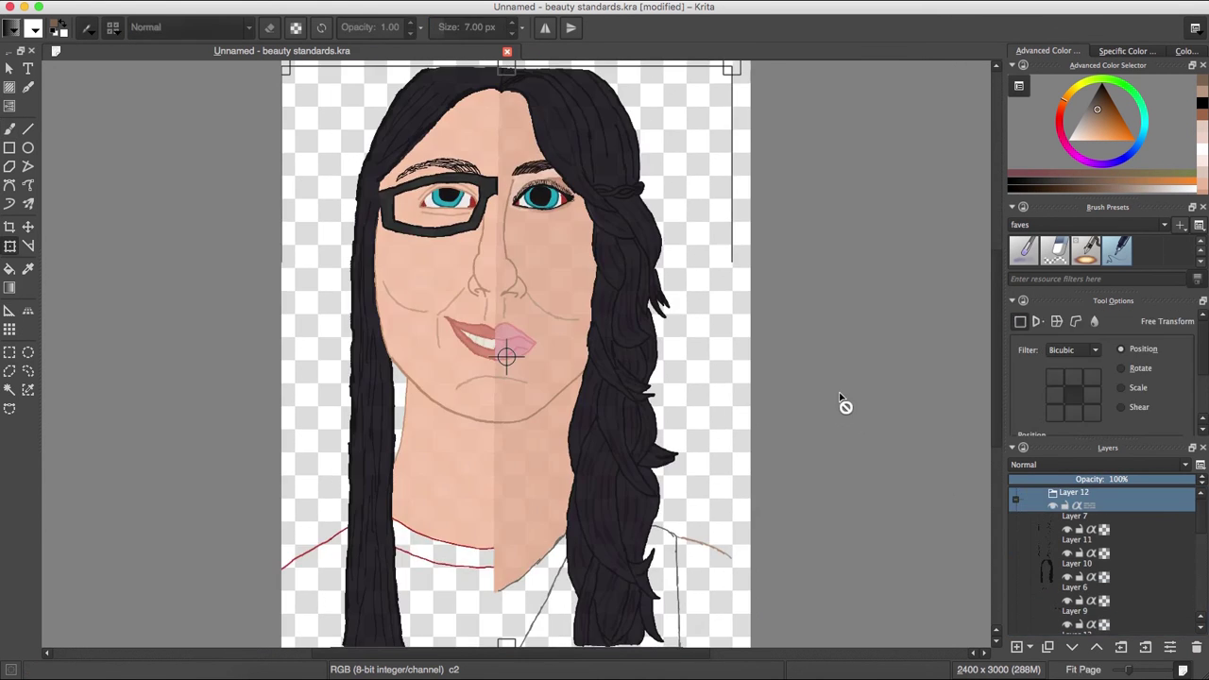
key(Return)
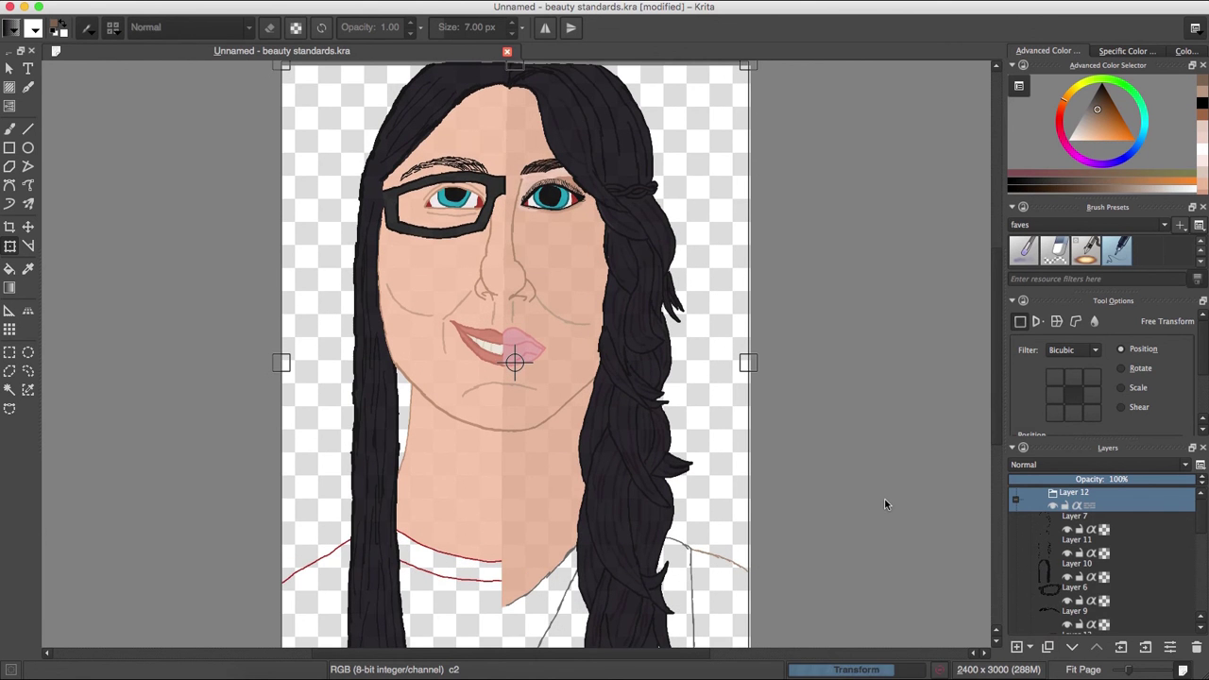
- Fill the gap between the neck and the straight hair with the dark hair colour on new Layer 26 at 50.21 px
key(Page_Down)
key(plus)
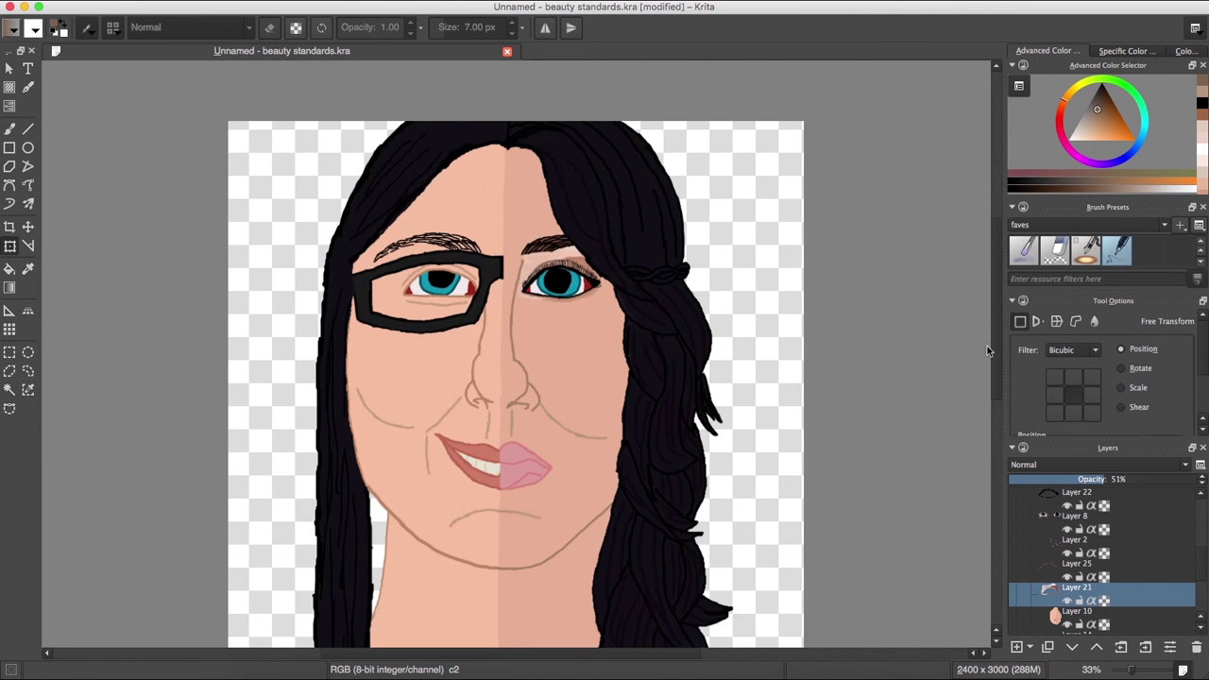
scroll(988, 350, down, 5)
key(b)
scroll(1105, 567, down, 3)
click(1127, 619)
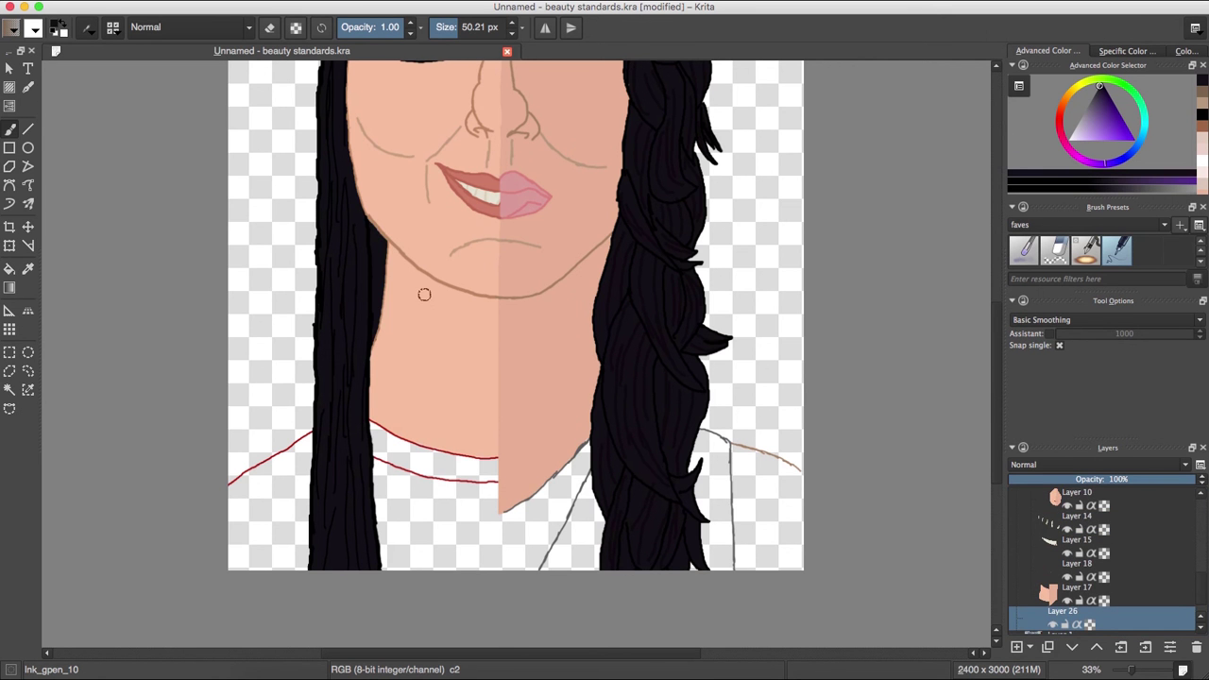
scroll(516, 315, up, 3)
- Straighten the skin-tone split around the mouth on Layer 10 by selecting a 14 by 908 px strip and painting it
key(ctrl+r)
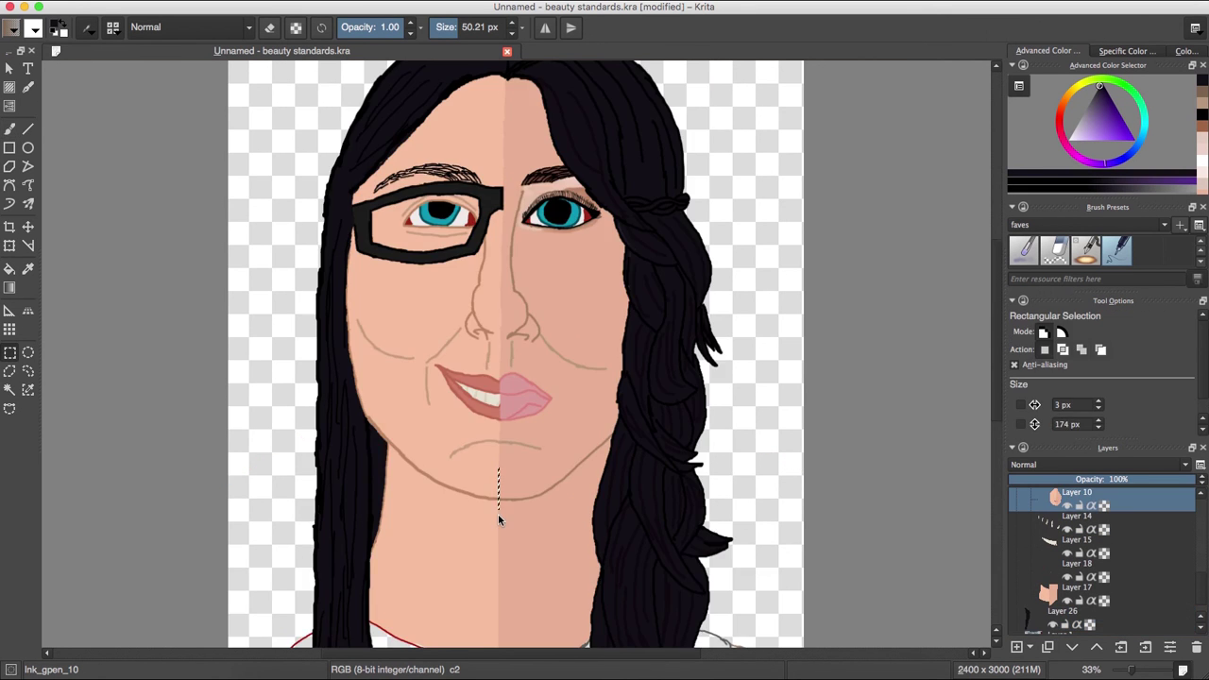
key(plus)
key(plus)
key(plus)
key(plus)
mouse_move(440, 486)
mouse_down()
mouse_move(445, 38)
mouse_move(473, 162)
mouse_up()
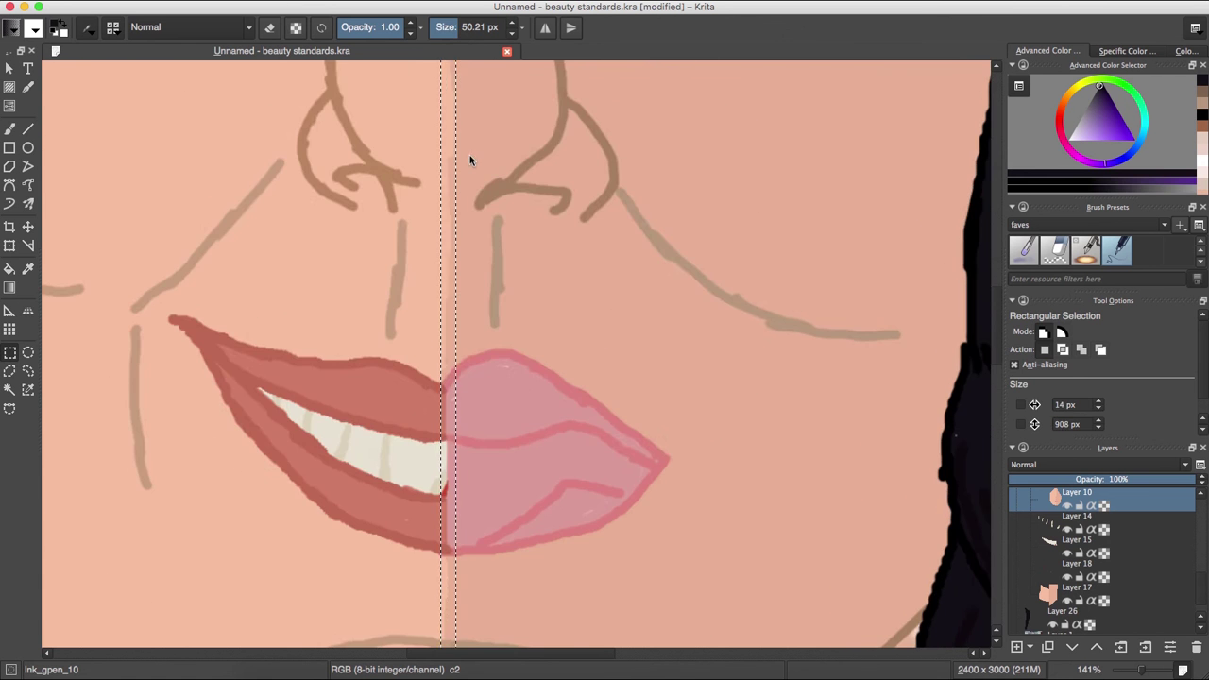
key(b)
scroll(459, 86, down, 5)
- Straighten the skin-tone split along the nose and forehead on Layer 10 by painting the darker tone inside a narrow rectangular selection
scroll(662, 236, up, 5)
scroll(444, 575, up, 5)
key(ctrl+r)
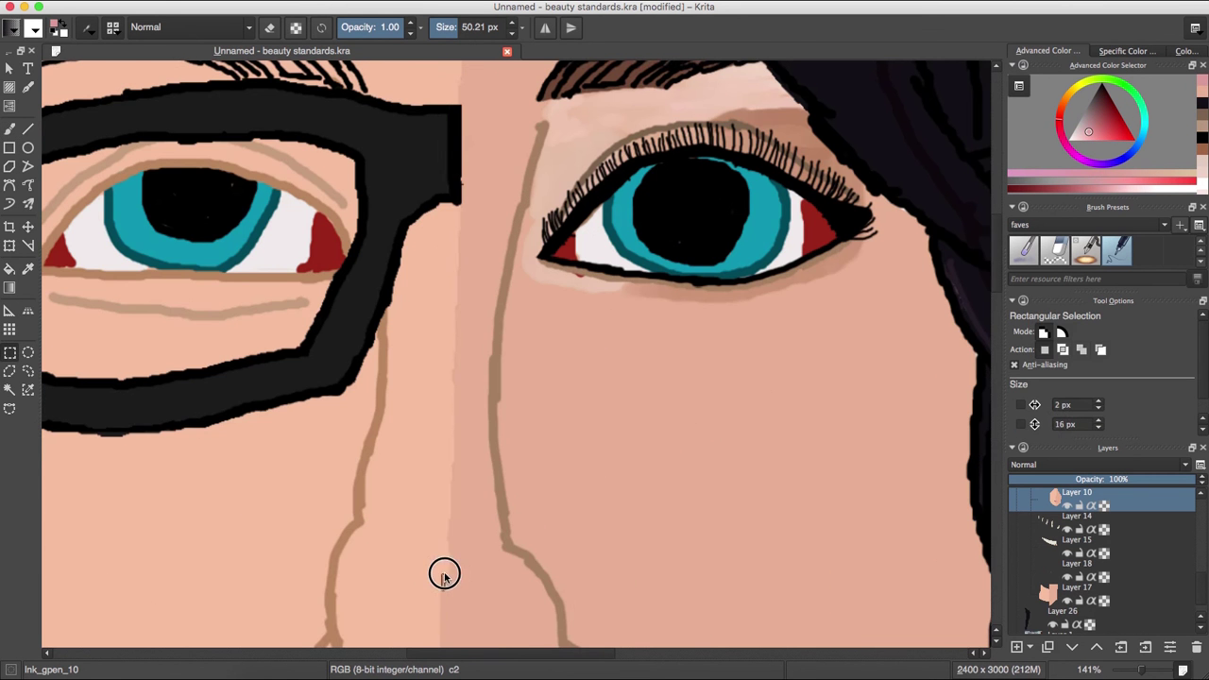
drag(442, 616, 464, 48)
key(b)
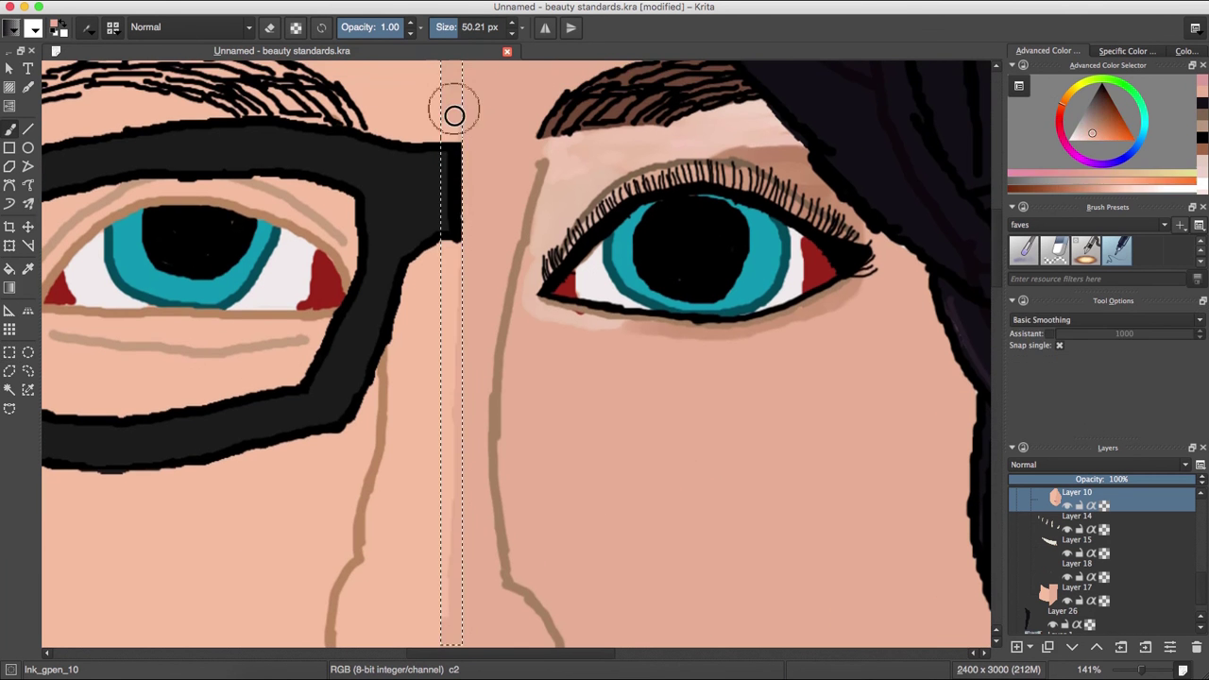
scroll(453, 113, up, 5)
scroll(986, 252, down, 10)
- Trim the red lip outlines that cross the face split and touch up the adjoining pink lip with an 8.29 px brush
click(319, 149)
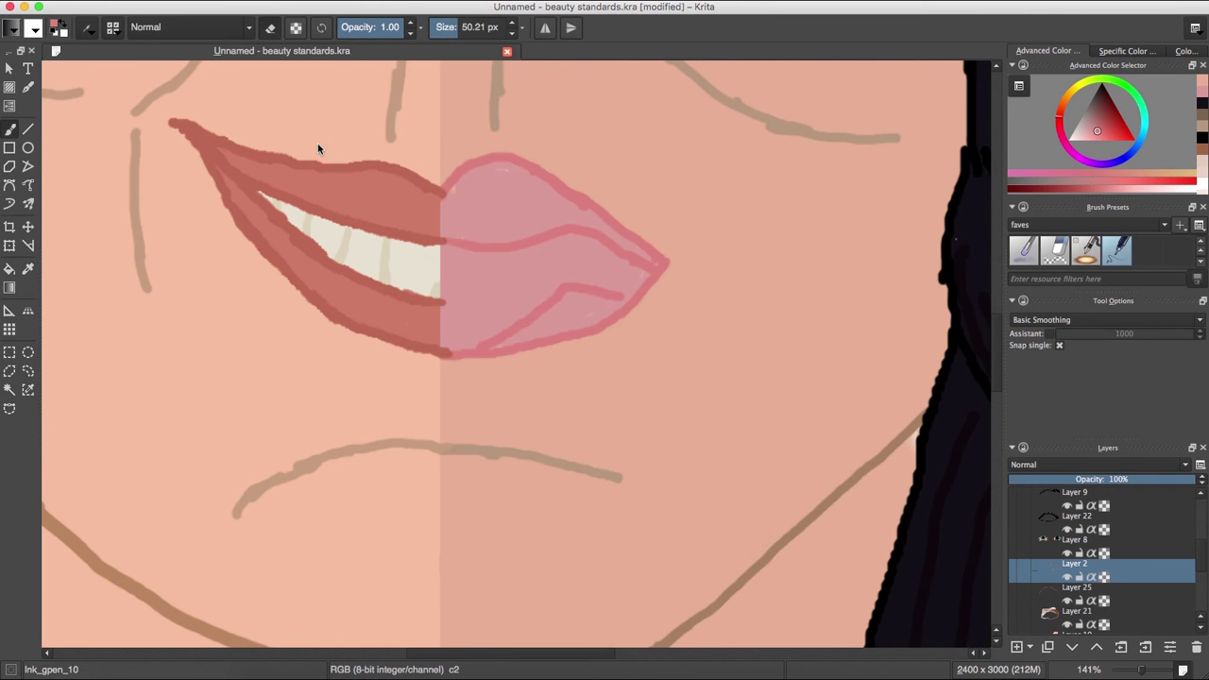
key(e)
ctrl+click(472, 221)
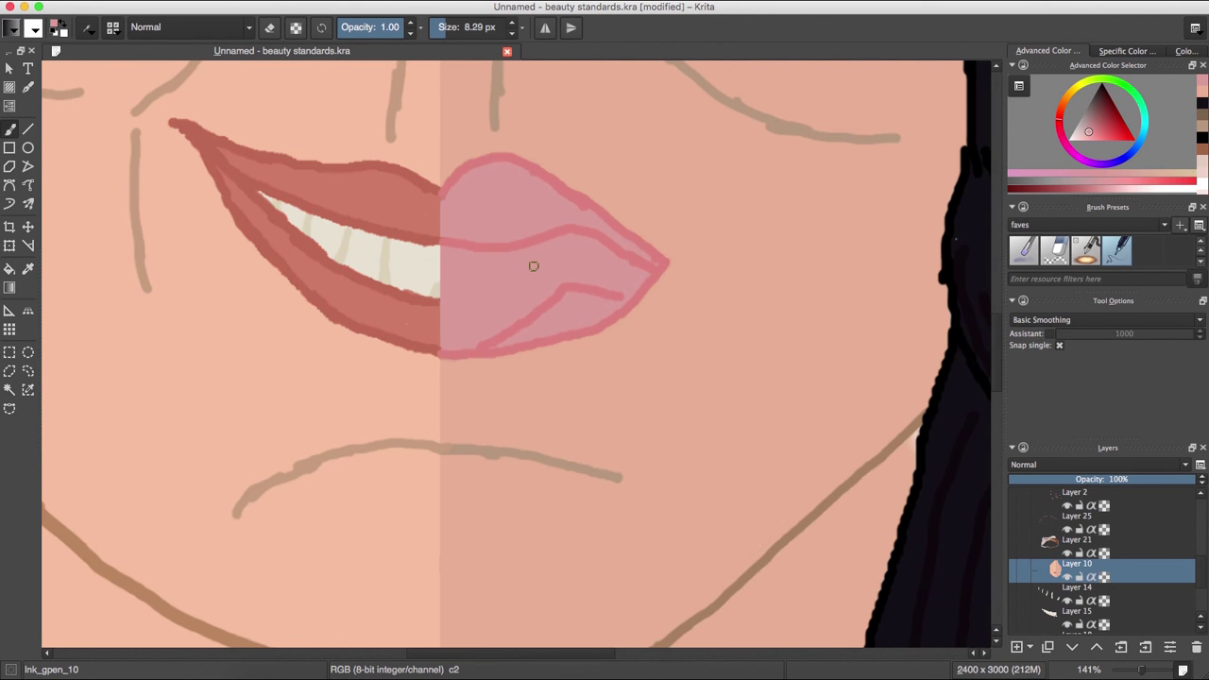
- Delete the part of the glasses frame on Layer 6 that extends past the face split
key(2)
scroll(224, 65, up, 5)
key(e)
key(ctrl+r)
drag(464, 302, 486, 391)
key(Delete)
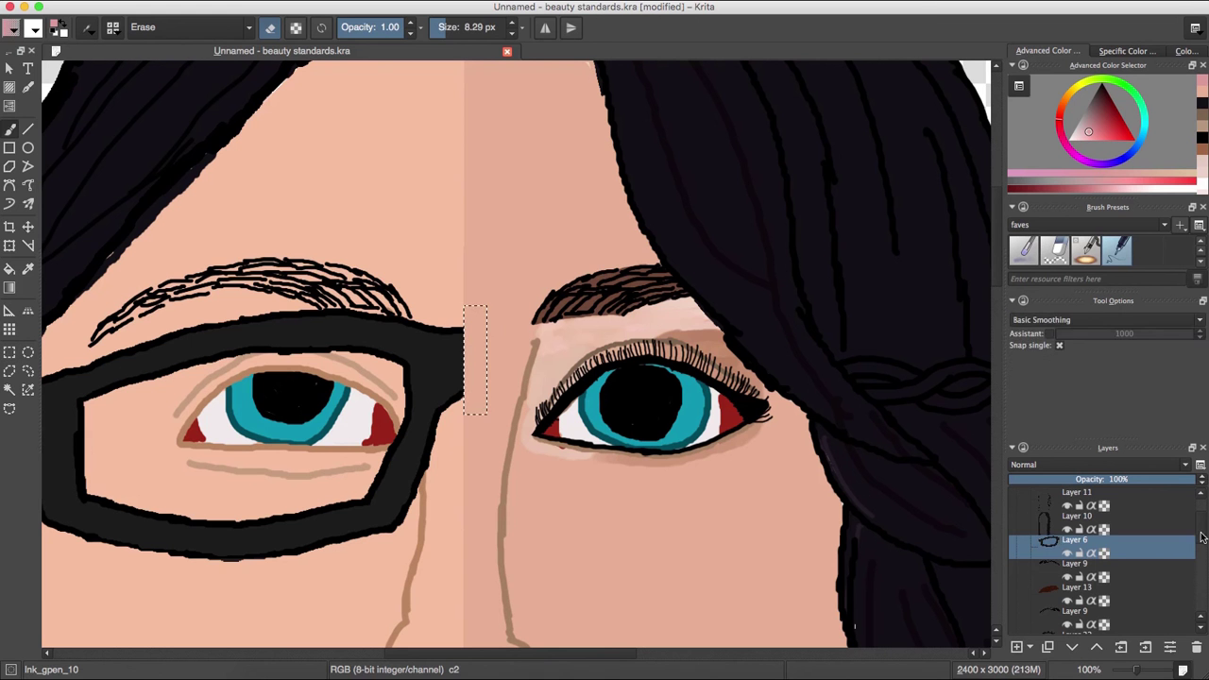
- Duplicate the hair strokes of both eyebrows and merge the offset copies to make the brows denser
key(Page_Down)
key(Page_Down)
key(Page_Down)
key(ctrl+t)
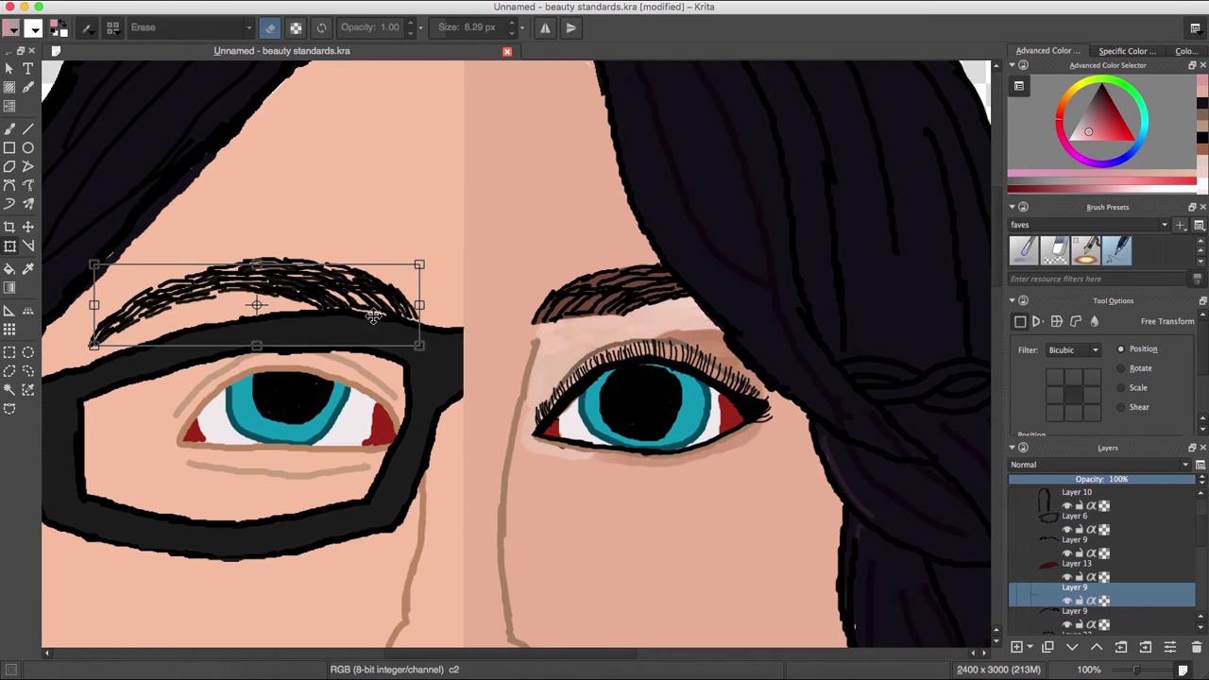
key(Escape)
key(Page_Up)
key(ctrl+t)
key(Escape)
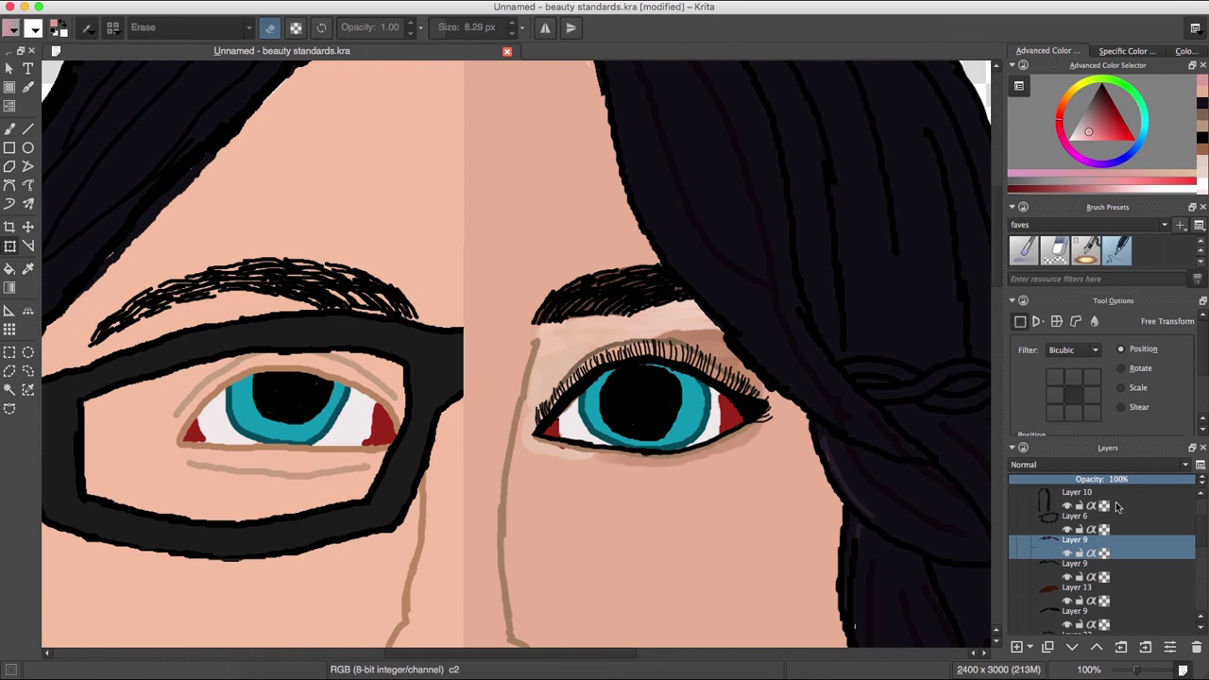
key(shift+Delete)
- Darken the fill of the made-up eye's eyebrow on Layer 13 with a sampled dark brown
key(e)
ctrl+click(614, 300)
key(b)
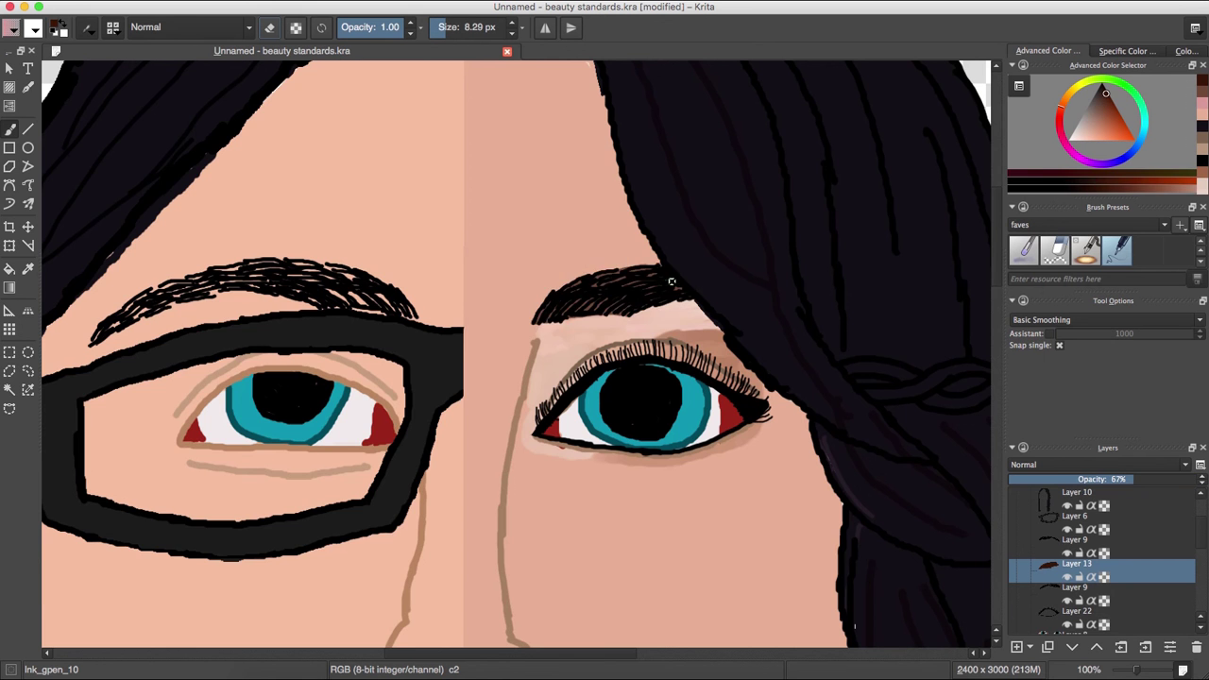
- Fill the bare shoulder beside the grey garment's strap with the darker skin tone on Layer 17
scroll(614, 299, down, 5)
scroll(492, 378, up, 4)
click(1077, 567)
drag(933, 311, 896, 299)
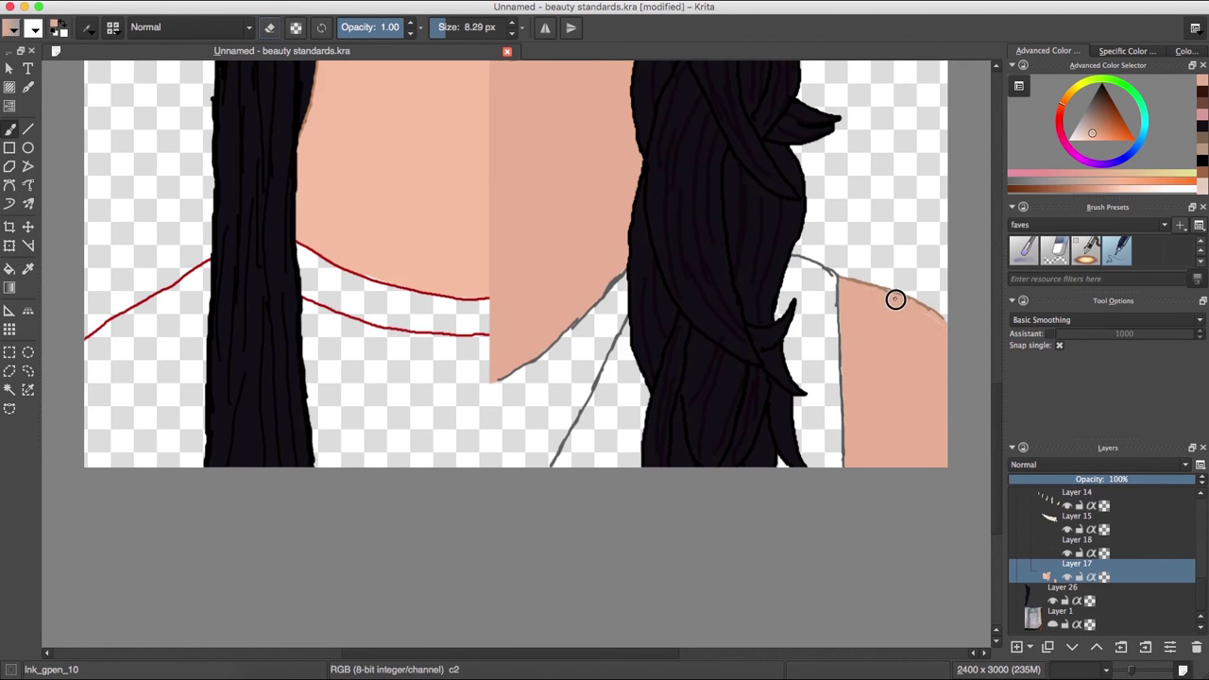
- Paint the grey garment's front and shoulder strap inside their outlines on new Layer 27 with a 46.35 px brush
ctrl+click(566, 326)
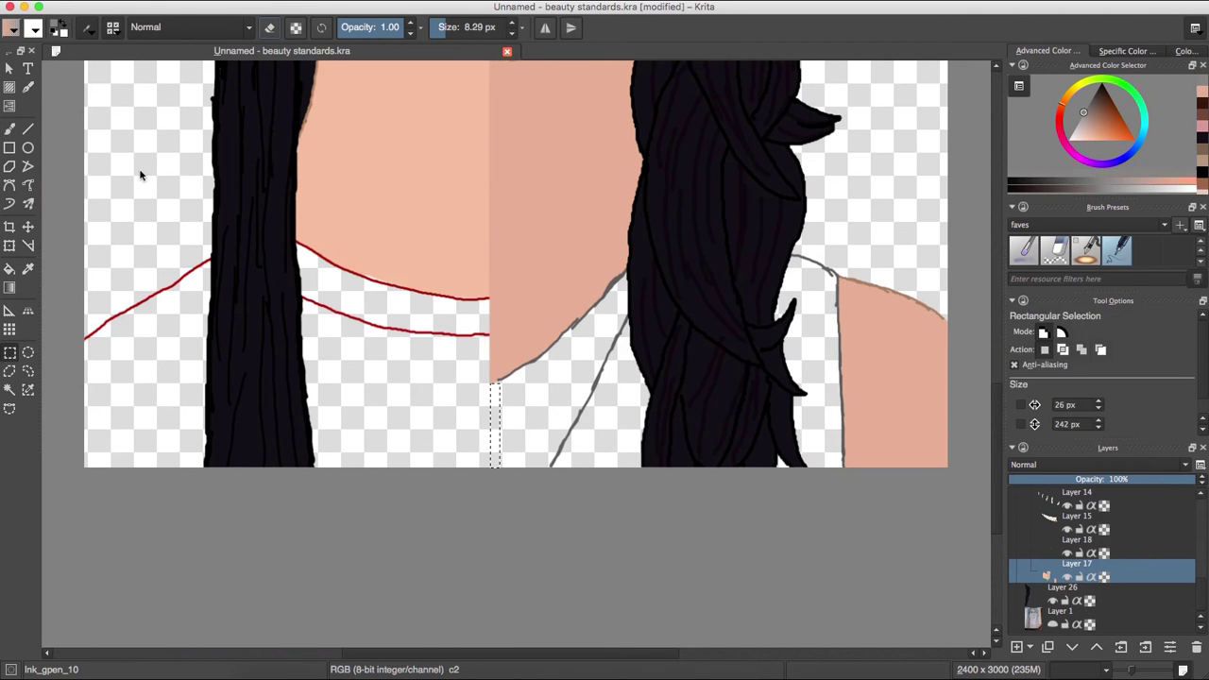
shift+drag(141, 178, 359, 385)
drag(494, 388, 560, 328)
key(ctrl+z)
click(1128, 577)
mouse_move(498, 388)
mouse_down()
mouse_move(575, 337)
mouse_move(546, 367)
mouse_up()
key(ctrl+z)
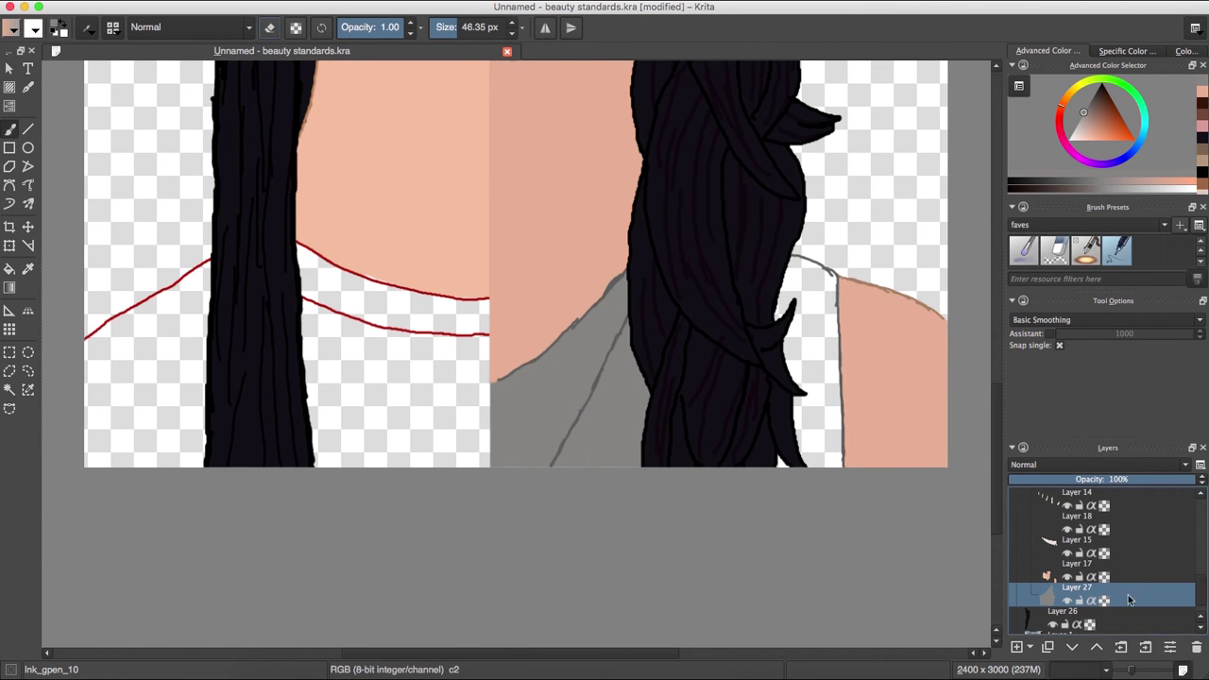
drag(803, 265, 832, 468)
- Fill the other half's shirt with the sampled outline red on new Layer 28, enlarging the brush to 152.25 px
ctrl+click(477, 300)
key(Insert)
mouse_move(477, 463)
mouse_down()
mouse_move(472, 308)
mouse_move(463, 463)
mouse_up()
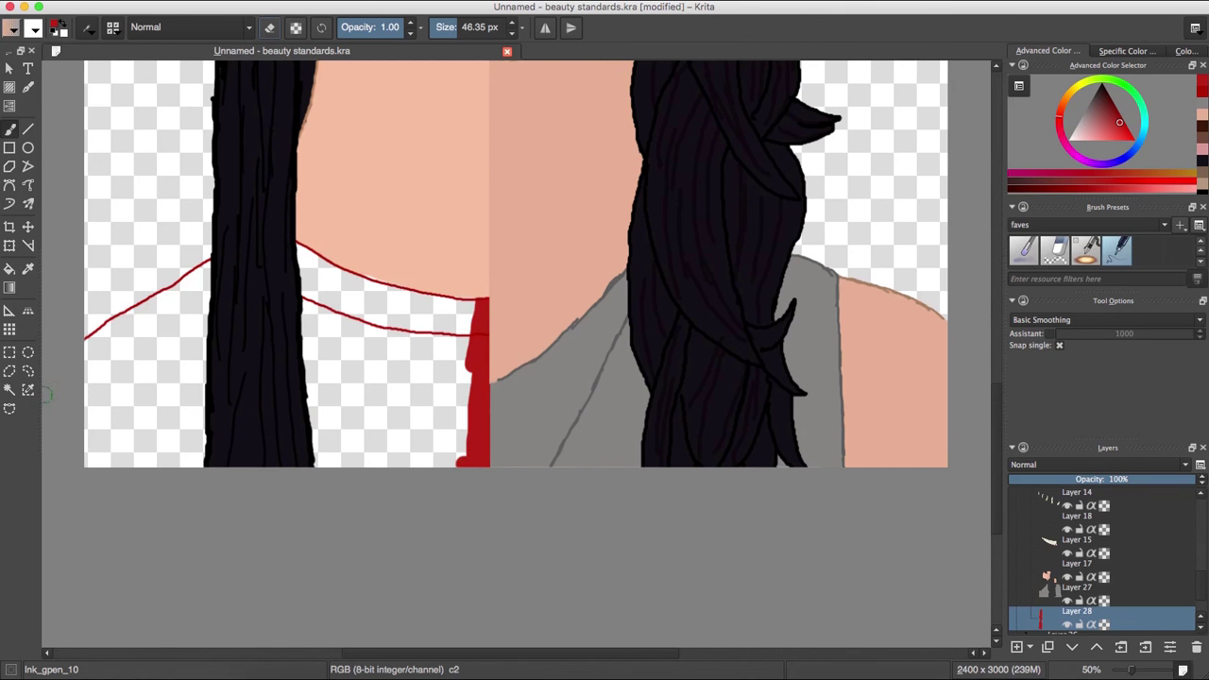
mouse_move(208, 332)
mouse_down()
mouse_move(445, 302)
mouse_move(453, 454)
mouse_up()
key(])
key(])
key(])
key(2)
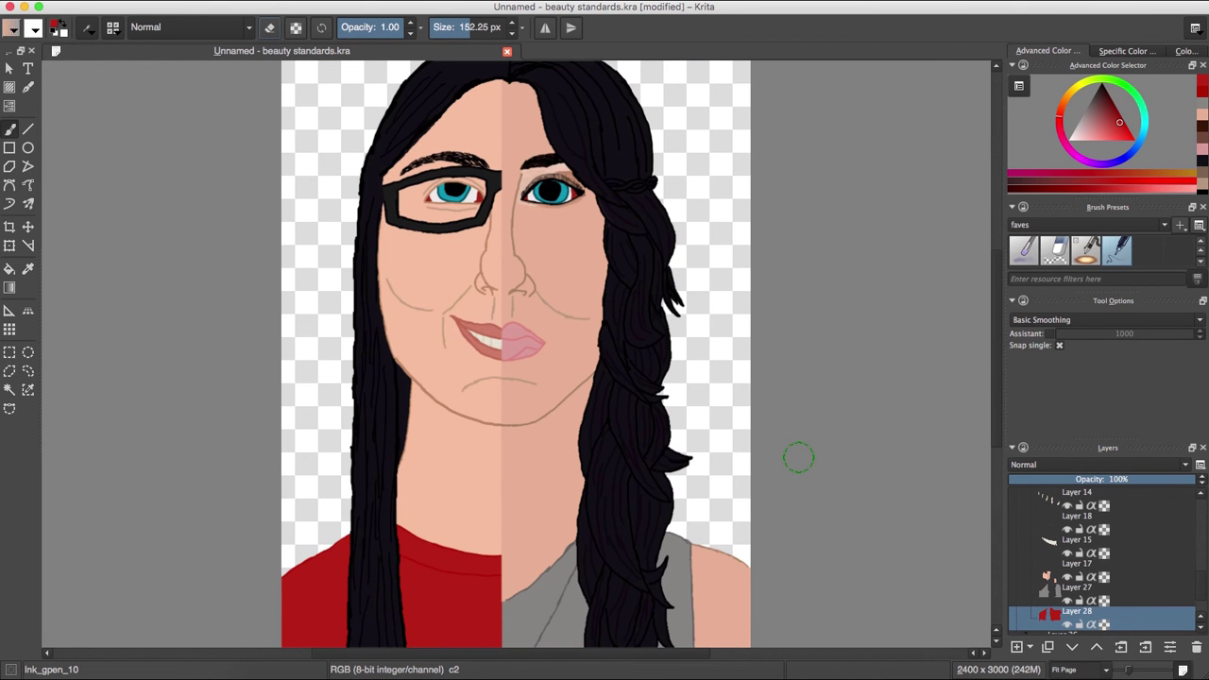
- Select the braided-hair half of the canvas and lay a blue corner gradient over a white background behind the figure on new layers 29 and 30
key(Insert)
key(ctrl+r)
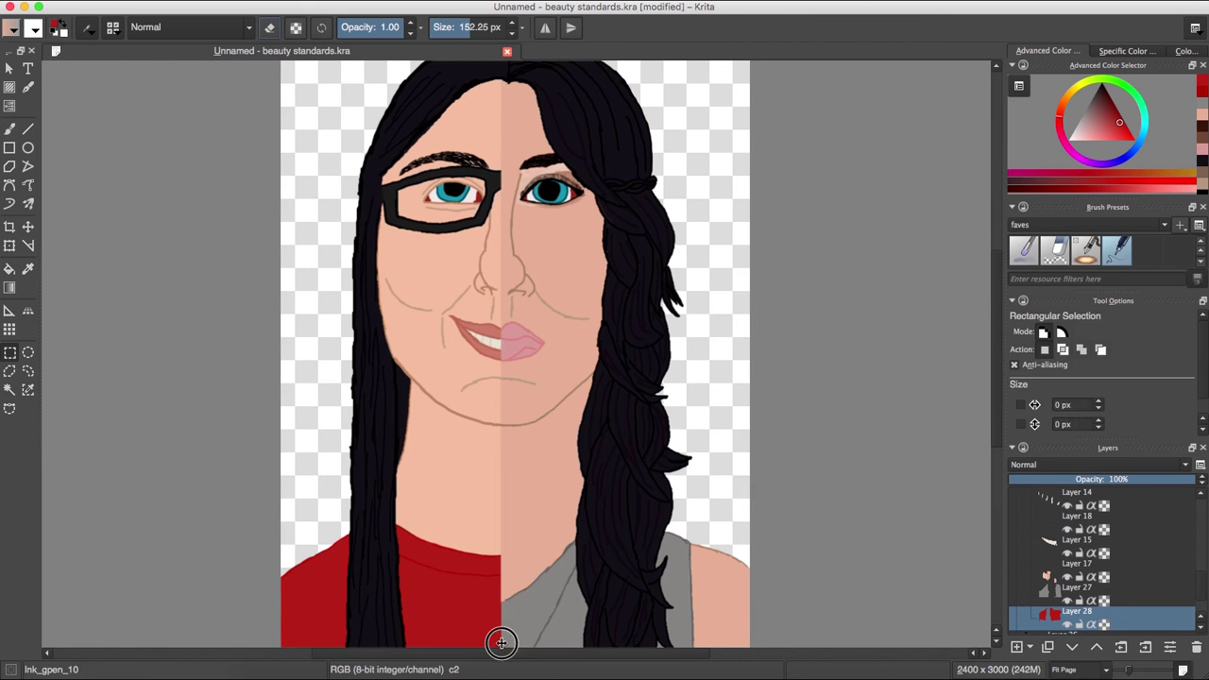
drag(499, 648, 753, 60)
key(d)
key(g)
drag(748, 567, 665, 399)
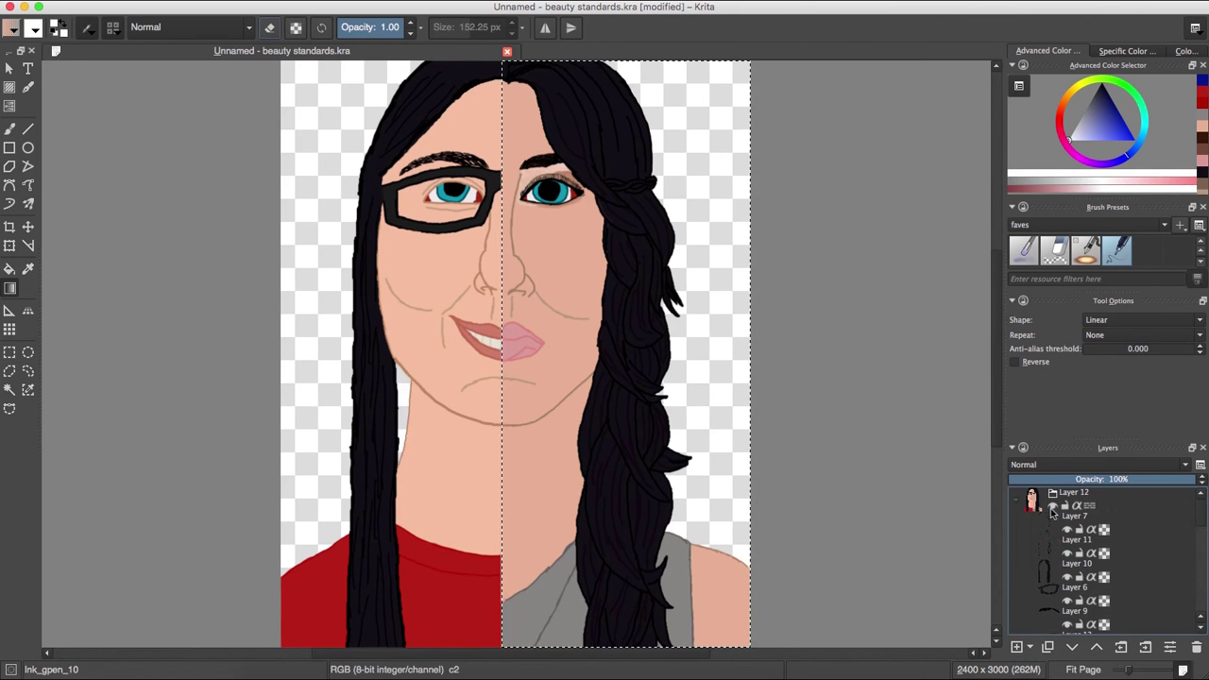
- Switch the rectangular selection to the glasses half and try a yellow linear gradient behind it on Layer 29
key(ctrl+shift+i)
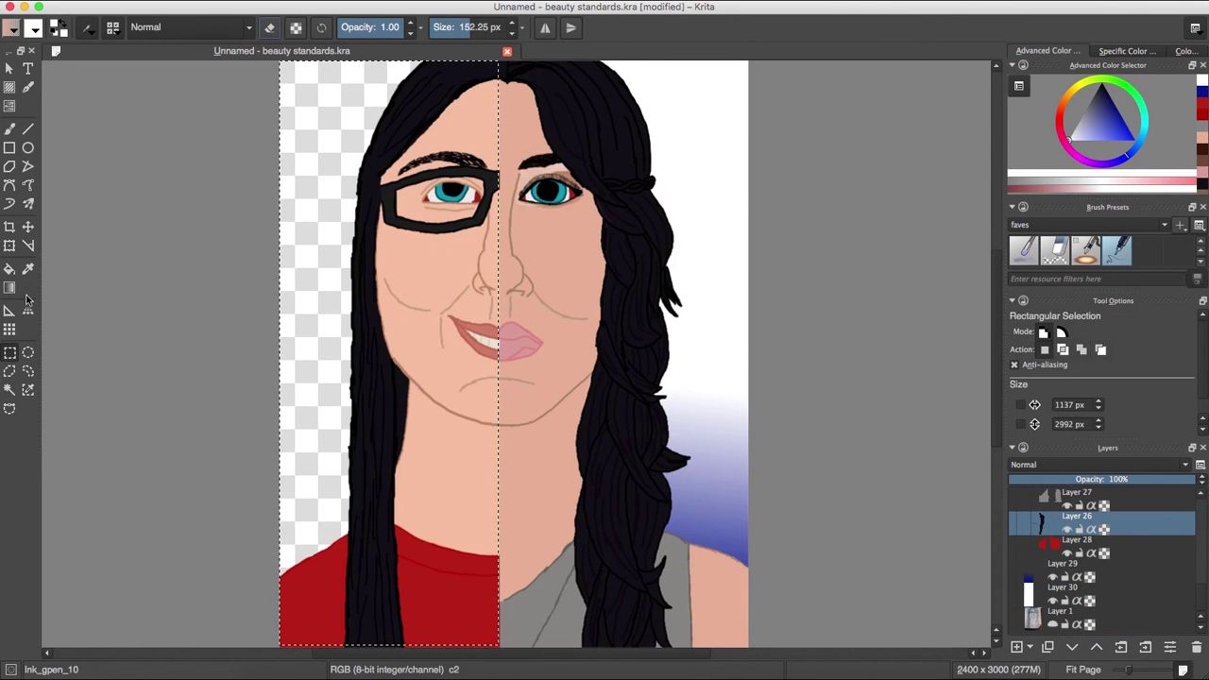
click(1102, 122)
click(1077, 566)
drag(397, 614, 482, 526)
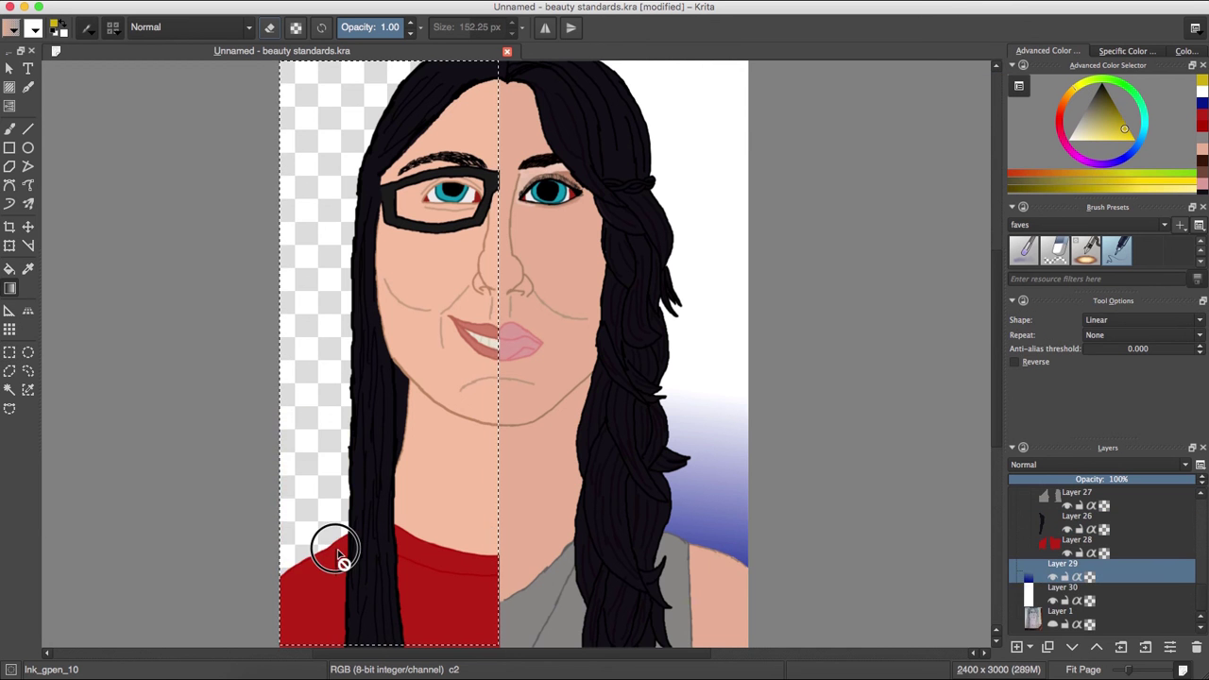
- Fill the selected glasses half's background black on Layer 30 and delete the blue gradient's Layer 29
key(d)
key(f)
click(580, 405)
click(1197, 647)
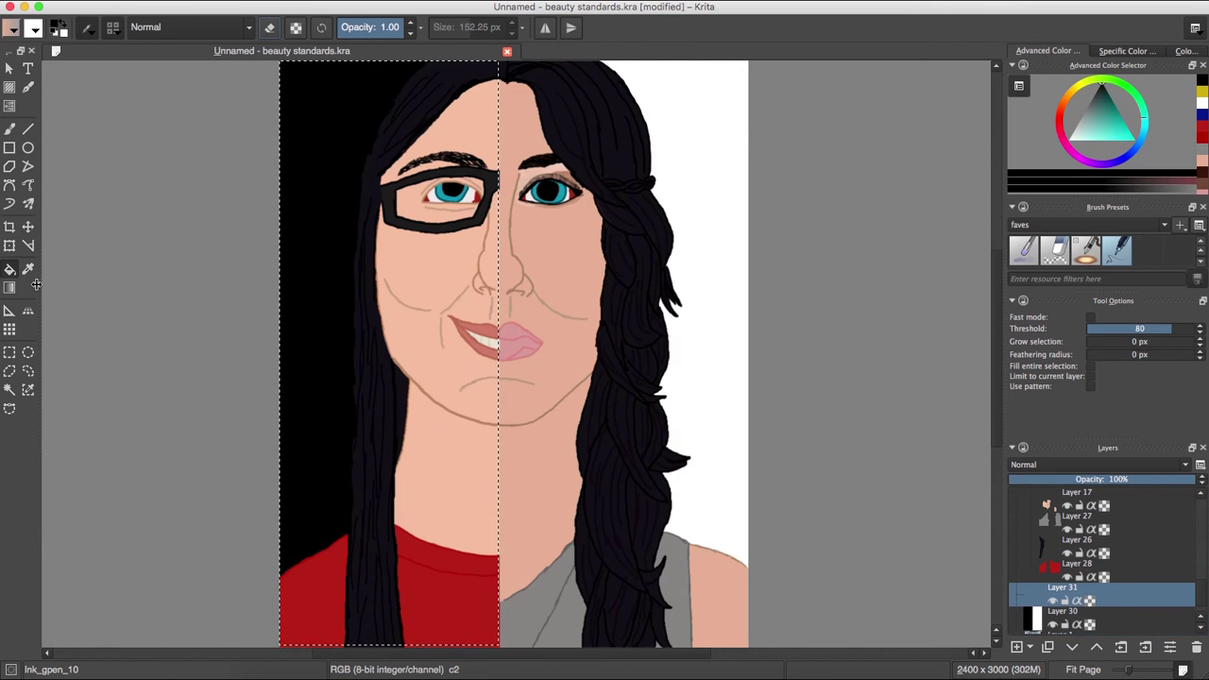
- Try teal and magenta linear gradients from opposite corners of the background on Layer 31
click(1121, 121)
key(g)
key(ctrl+shift+a)
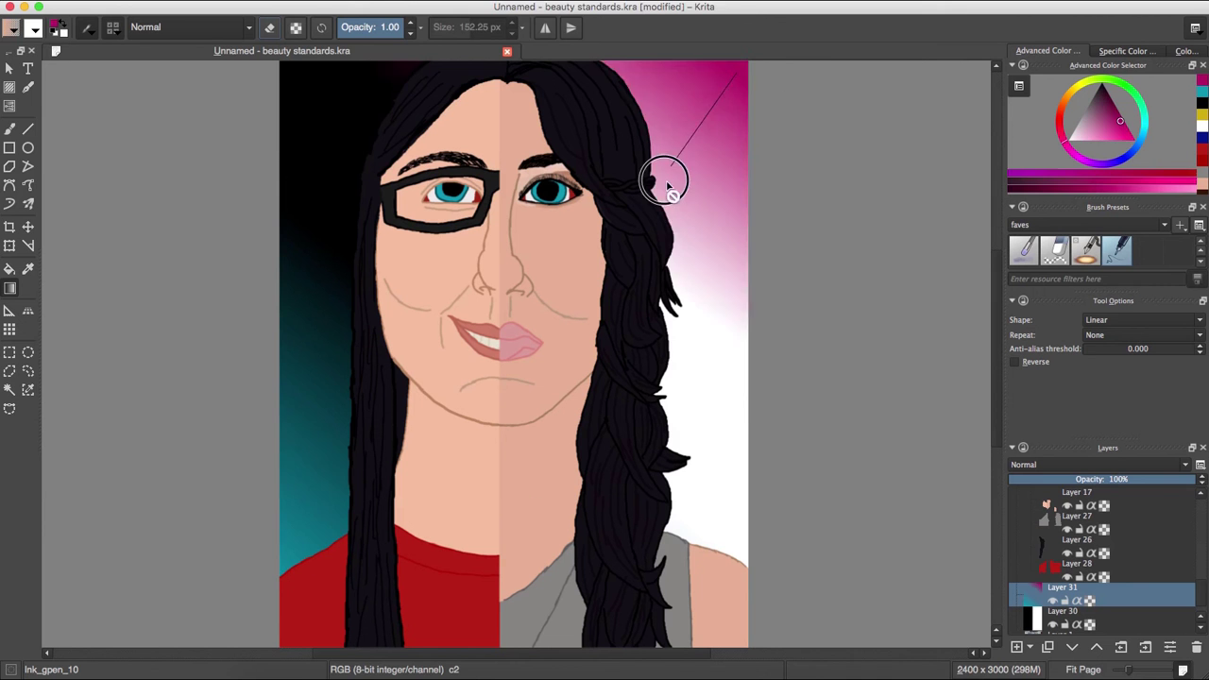
click(1202, 94)
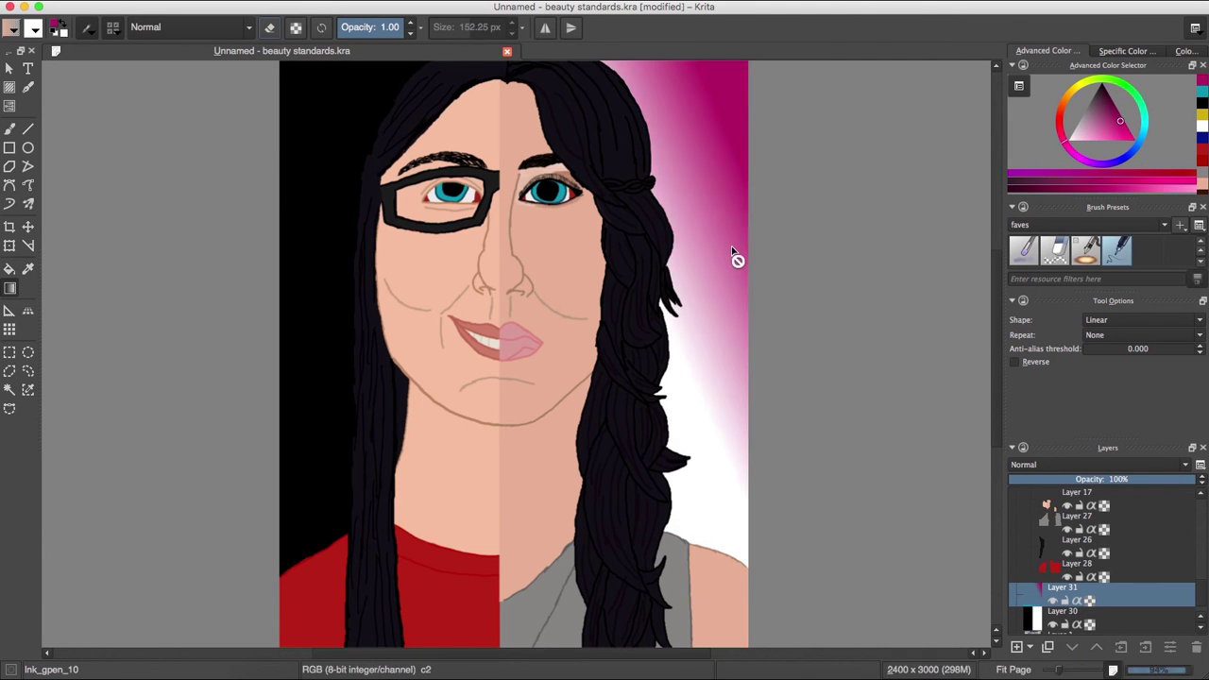
drag(740, 198, 538, 304)
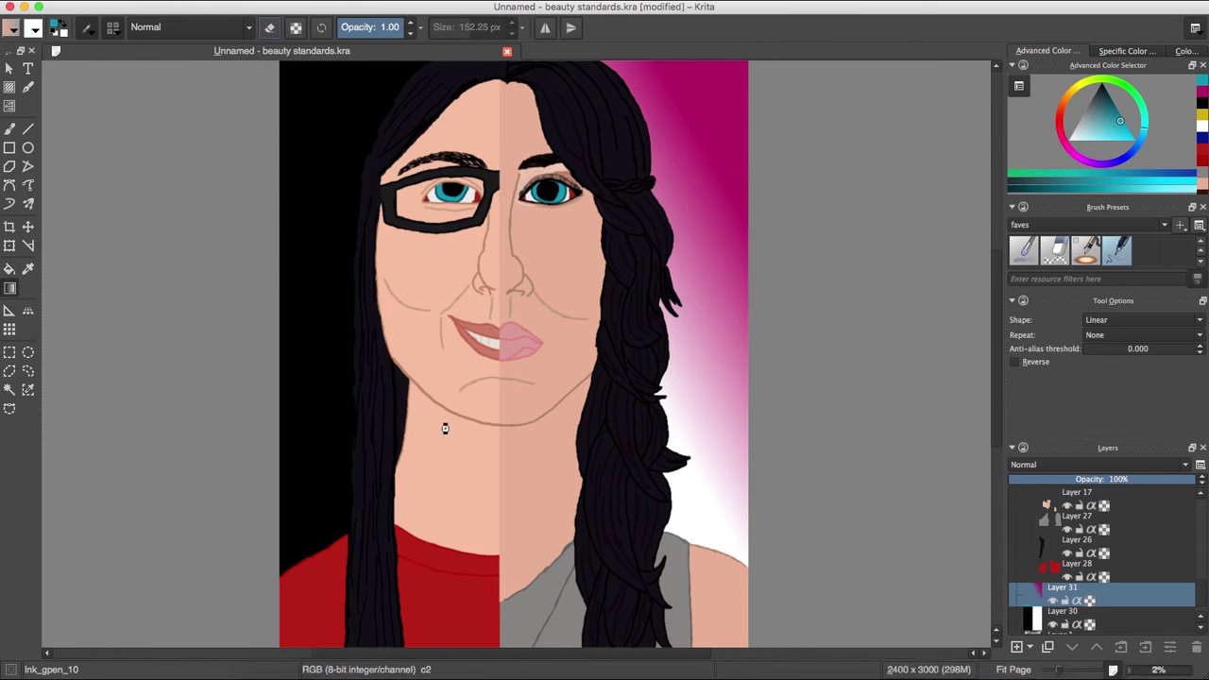
key(ctrl+z)
- Draw teal linear gradients from the upper outer corners of both background halves on separate layers and stretch them farther down with Transform
drag(752, 136, 570, 312)
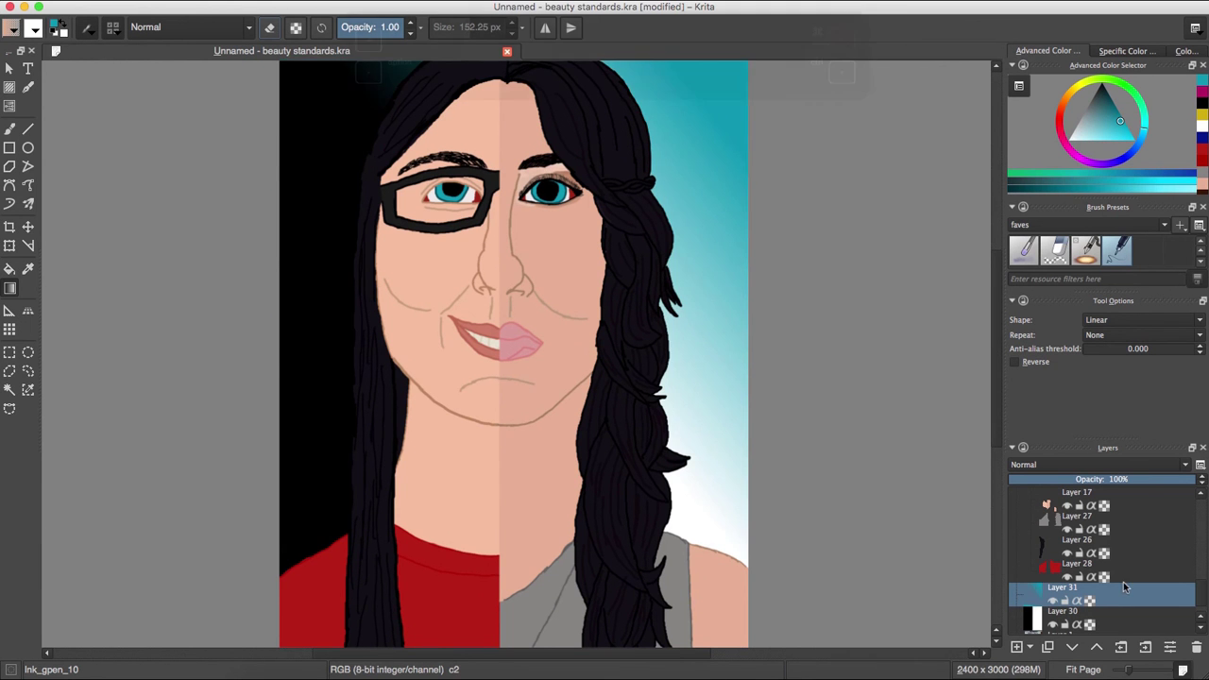
click(280, 85)
key(ctrl+t)
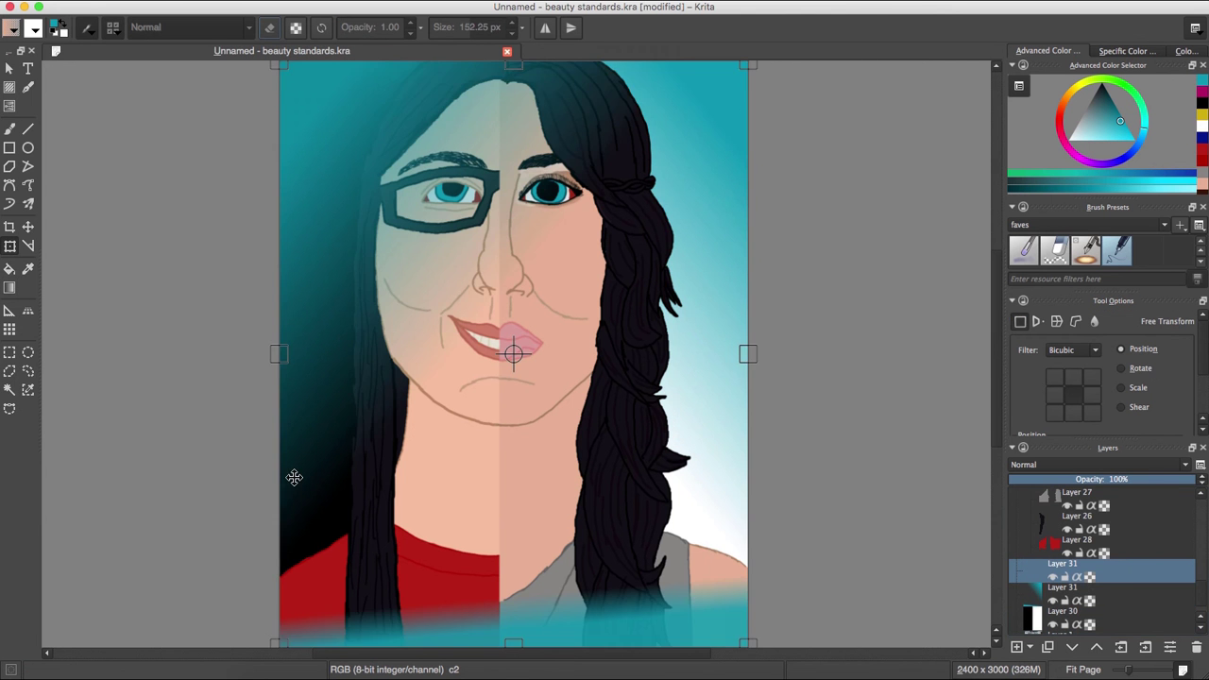
scroll(513, 354, down, 3)
key(ctrl+j)
key(ctrl+t)
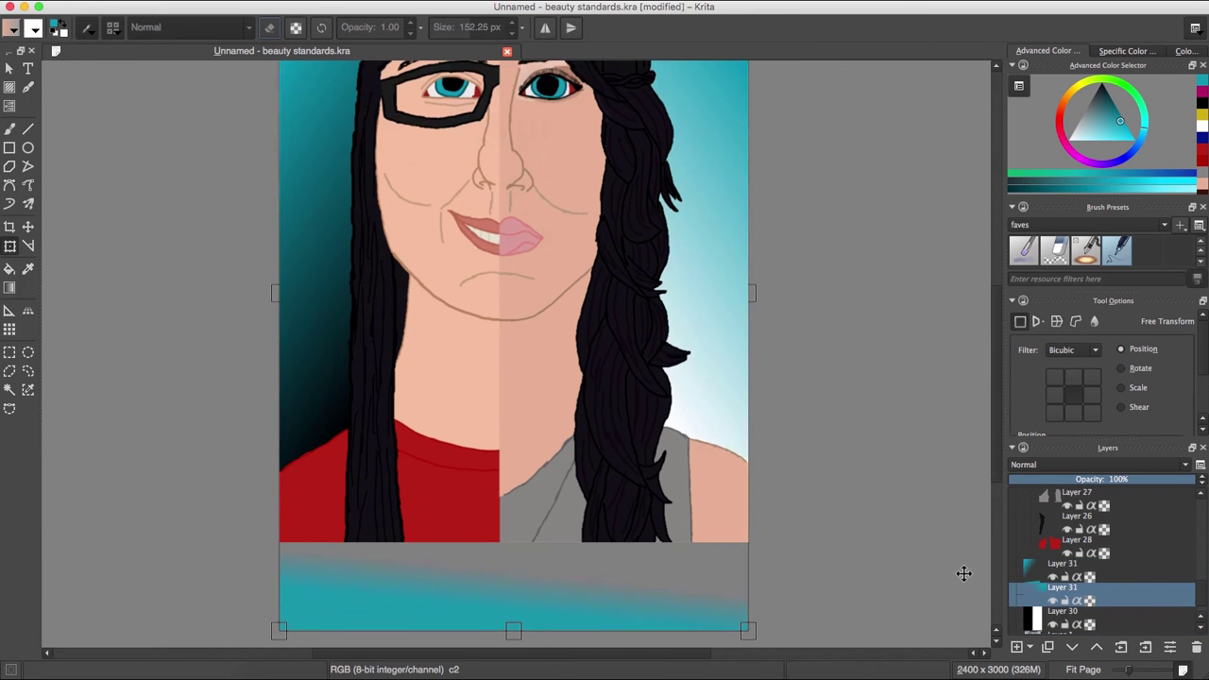
- Set Layer 21's opacity to 59%
click(1145, 569)
scroll(893, 438, up, 3)
drag(1069, 484, 1119, 482)
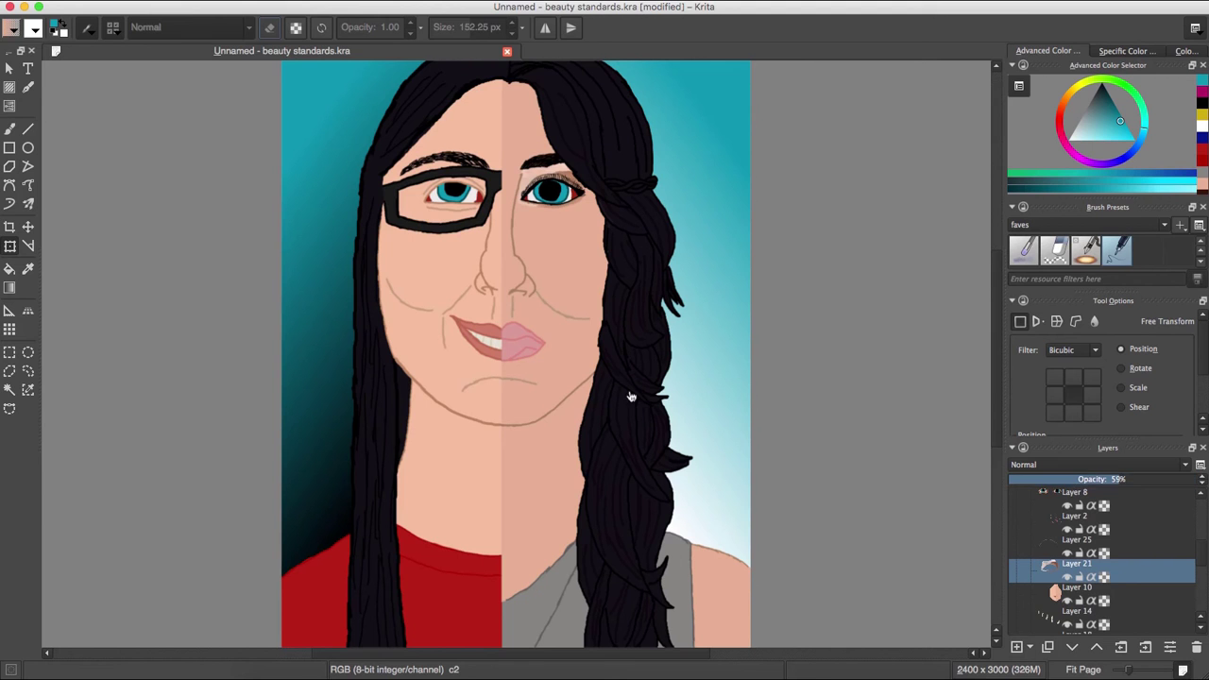